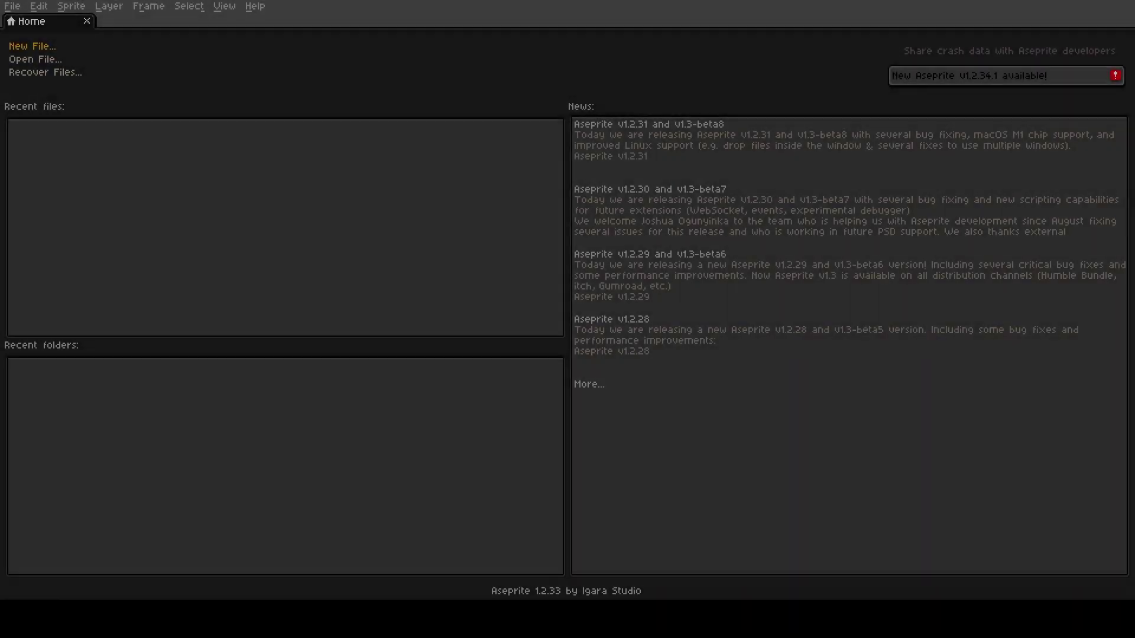
Create a new RGBA sprite 180 px wide and 120 px high with a transparent background.
left_click(41, 46)
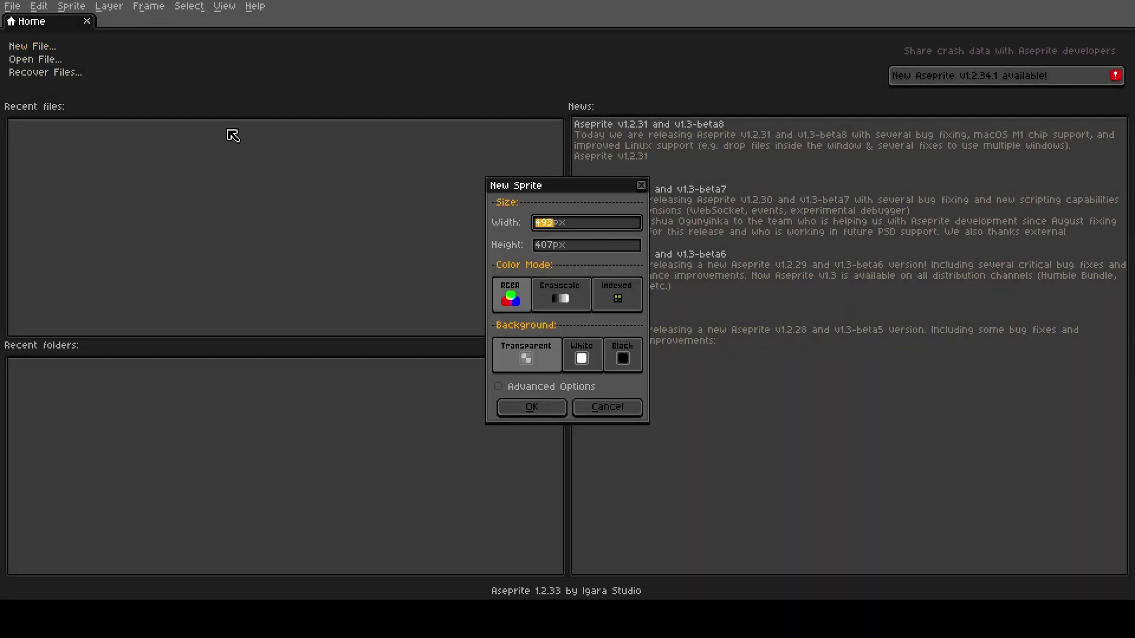
type("180")
key("Tab")
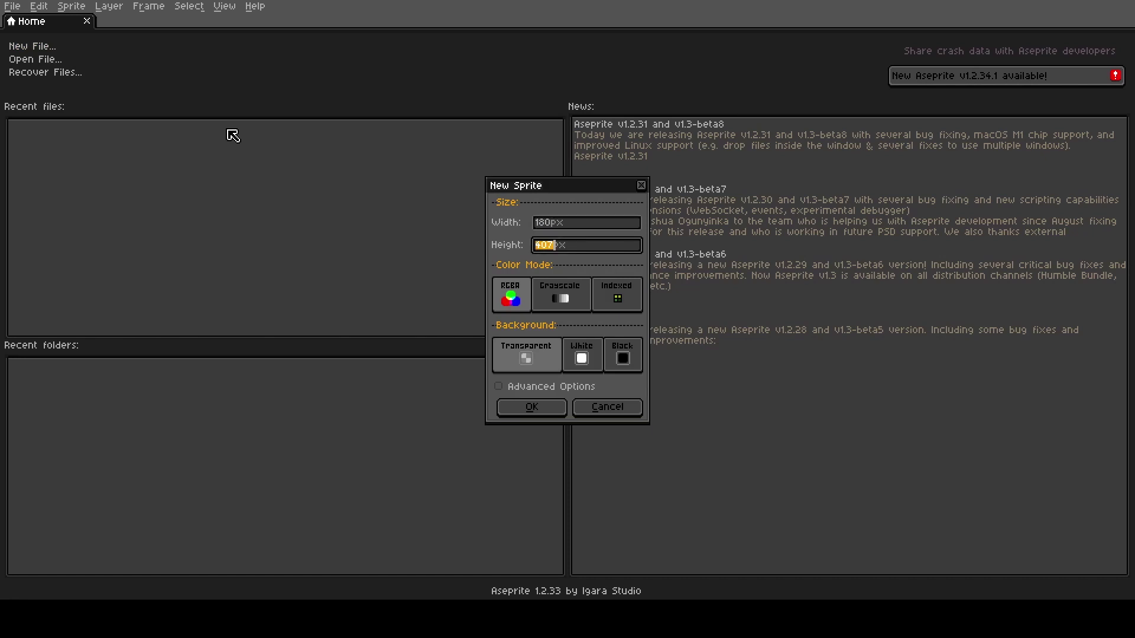
type("12")
left_click(551, 410)
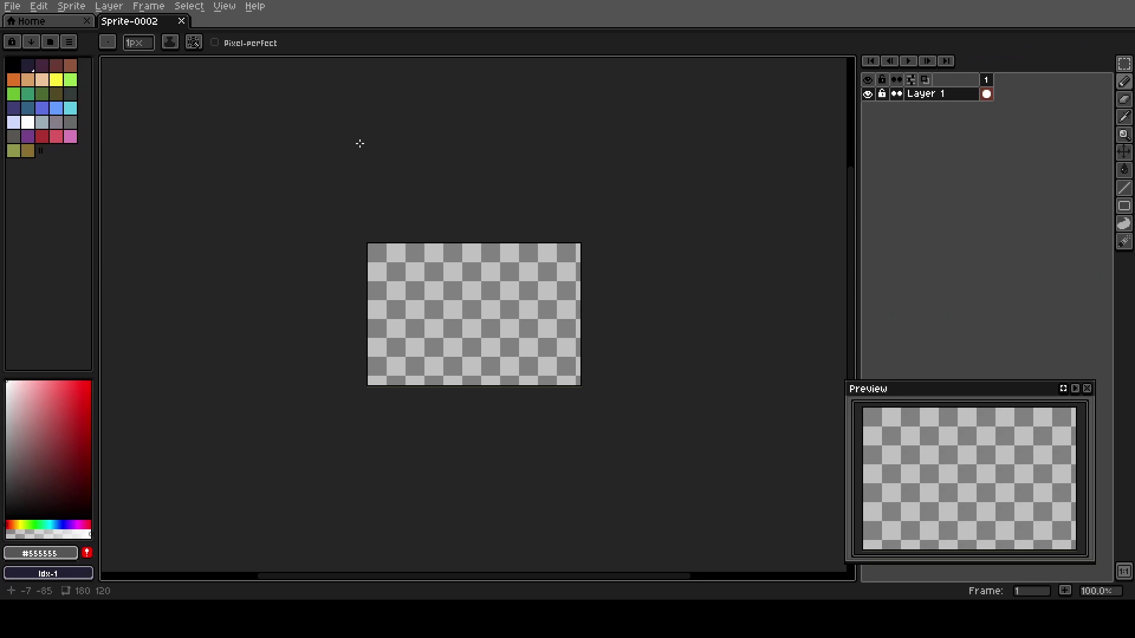
Load the color palette from the file citrink-32x.png.
left_click(75, 42)
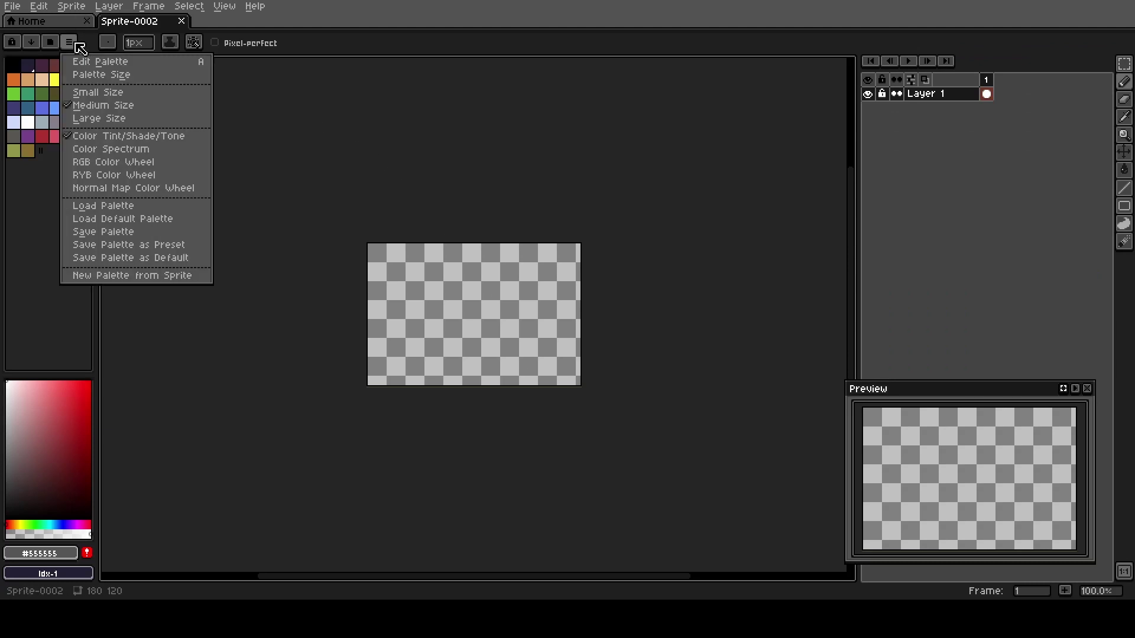
left_click(91, 206)
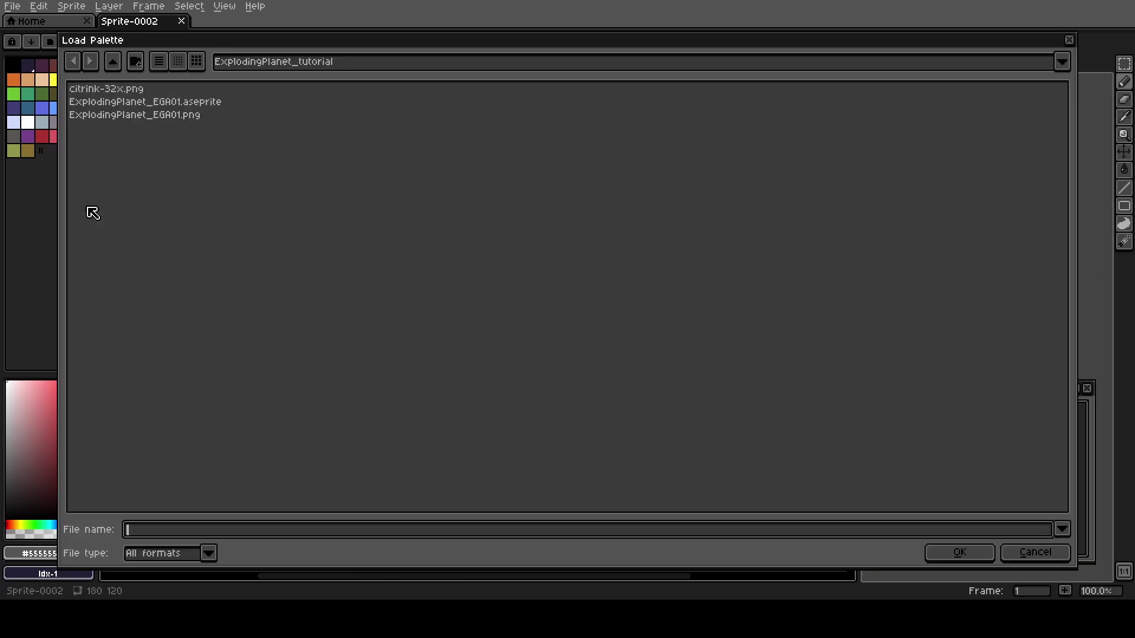
left_click(104, 92)
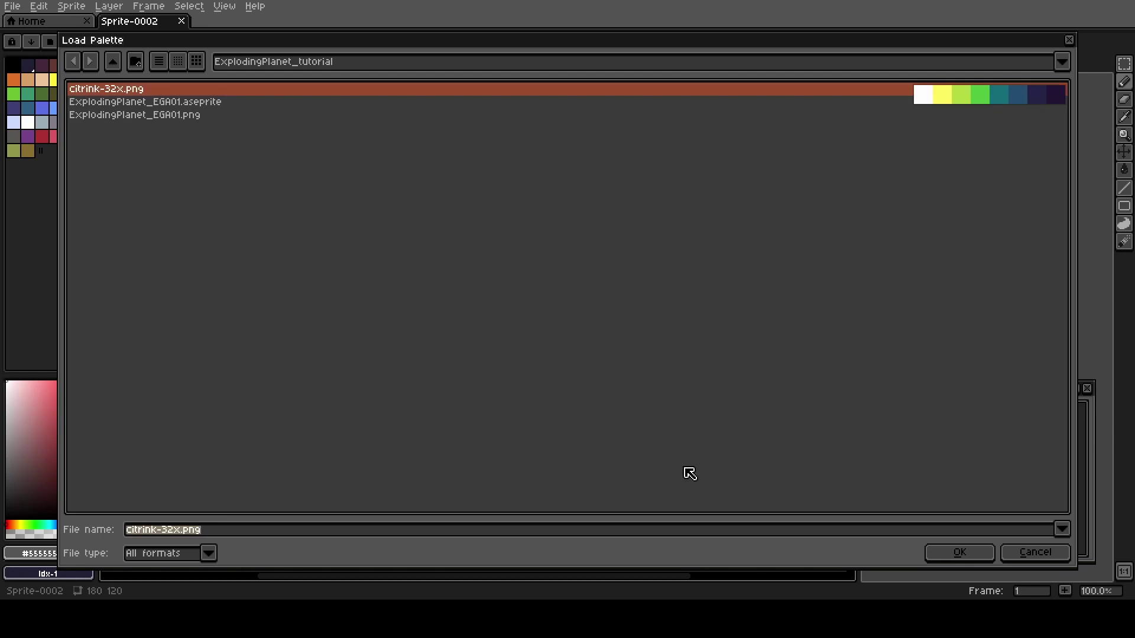
left_click(946, 554)
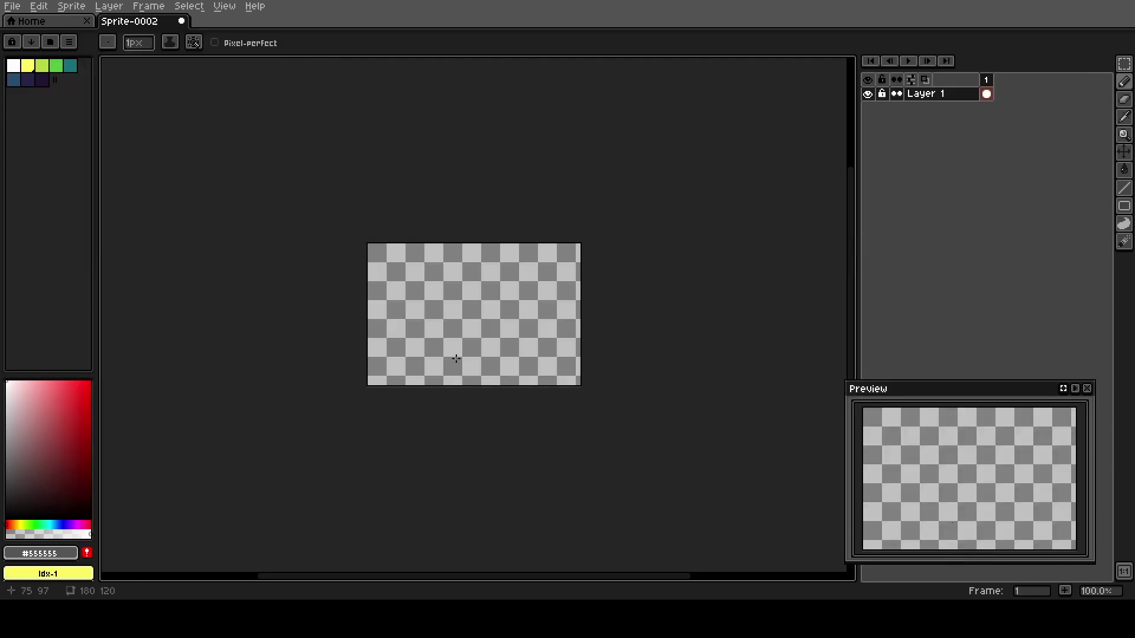
Fill the whole canvas with the darkest purple of the palette, #201533, using the Paint Bucket.
left_click(45, 83)
key("g")
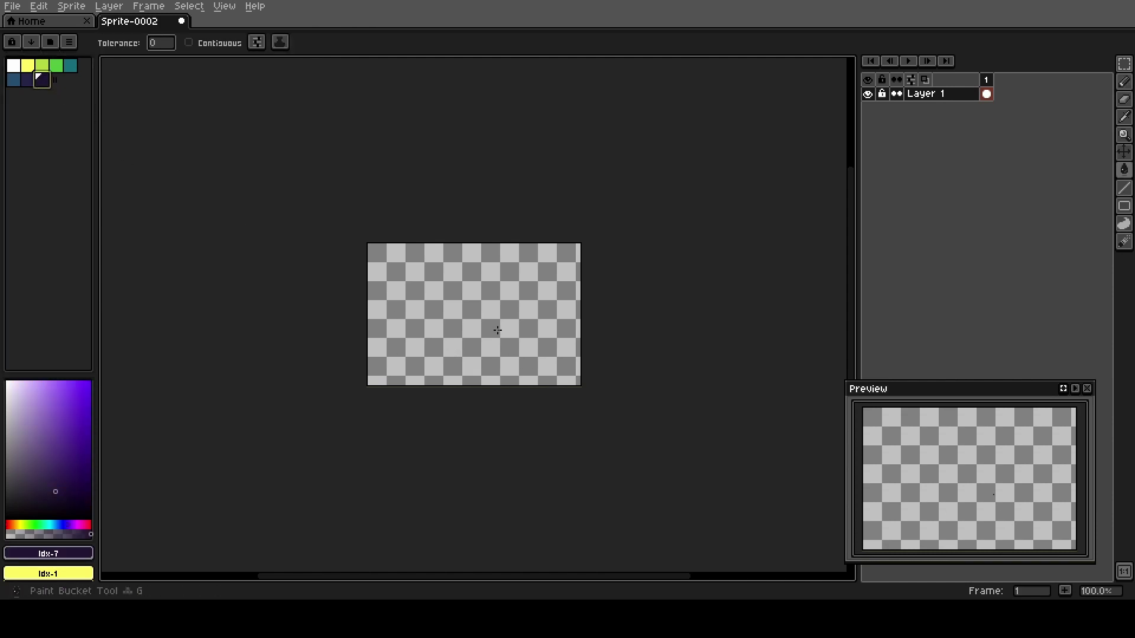
left_click(497, 330)
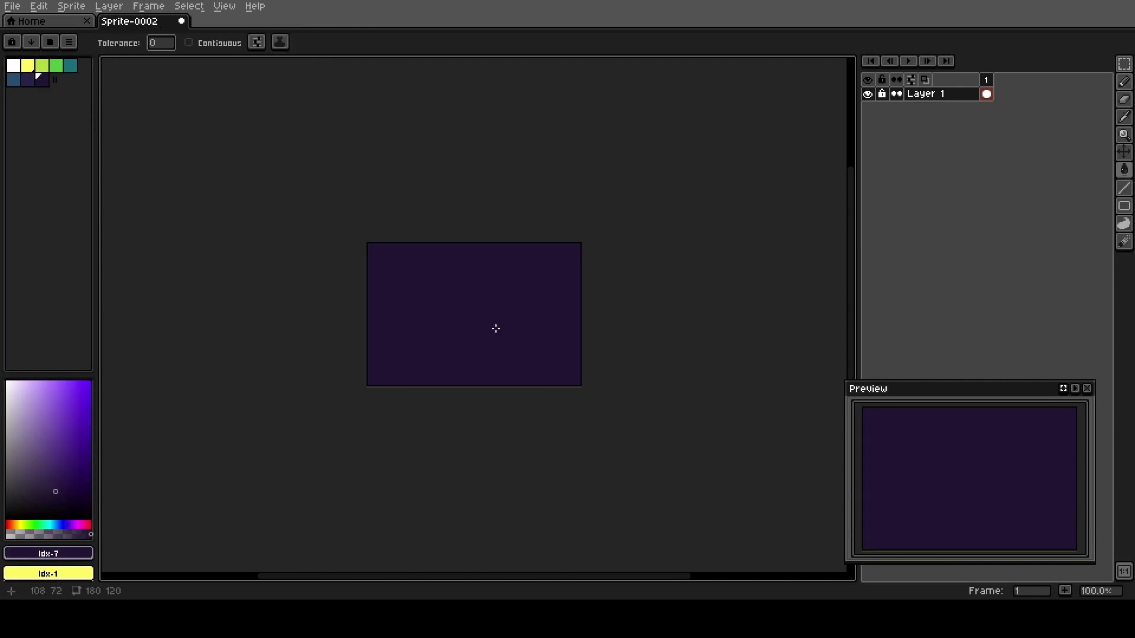
Rename the purple background layer as bg.
right_click(926, 96)
left_click(955, 104)
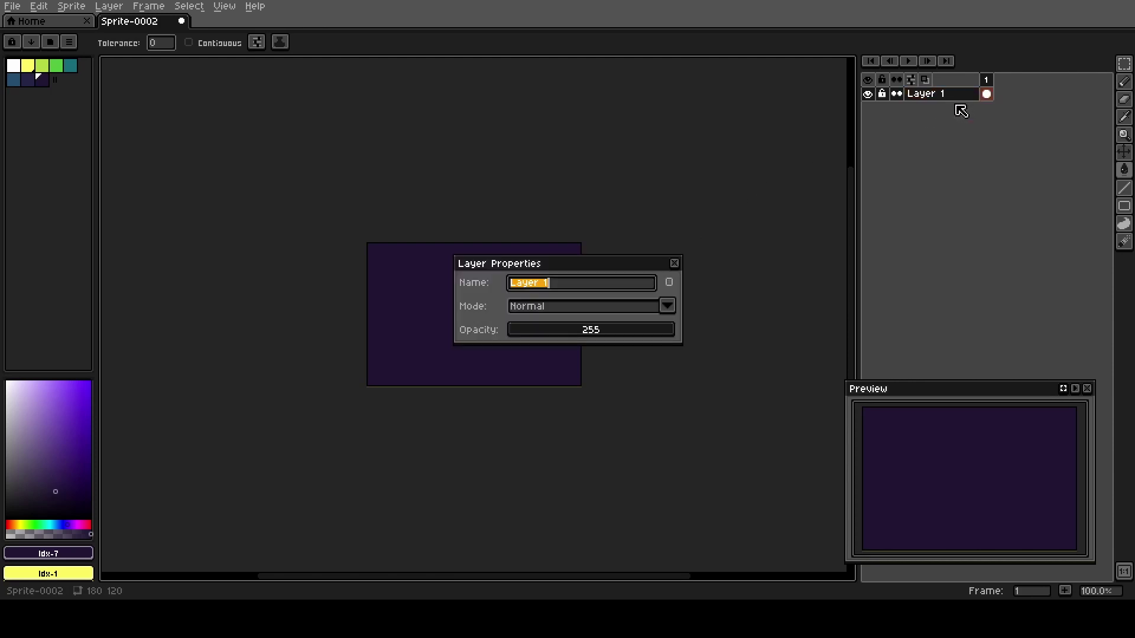
type("bg")
key("Return")
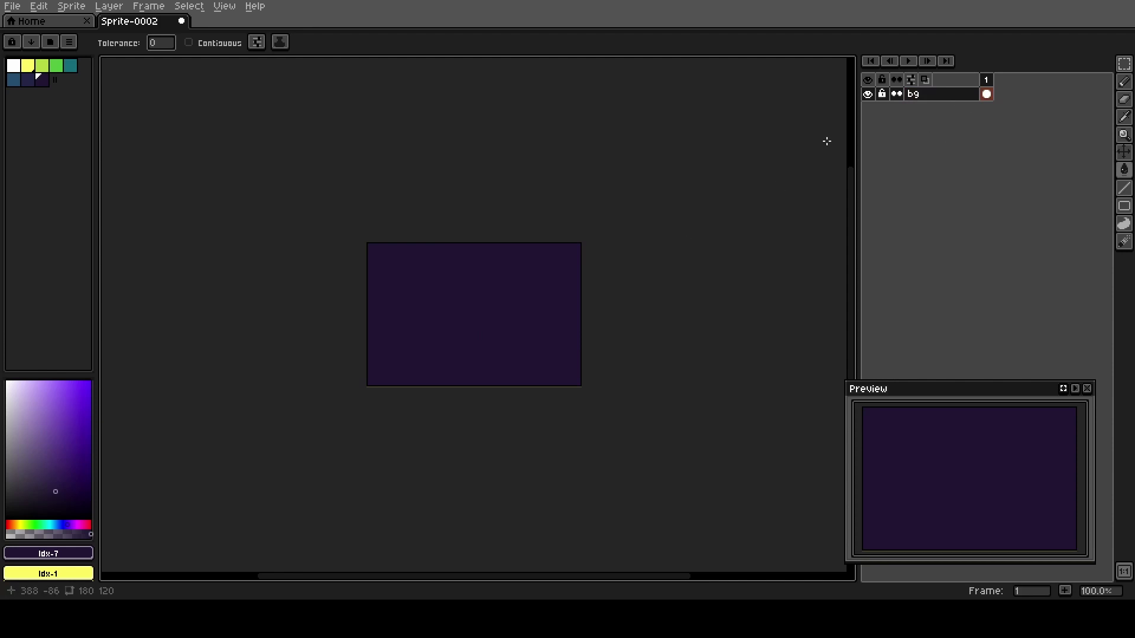
Add a new layer above bg and name it nebula.
key("shift+n")
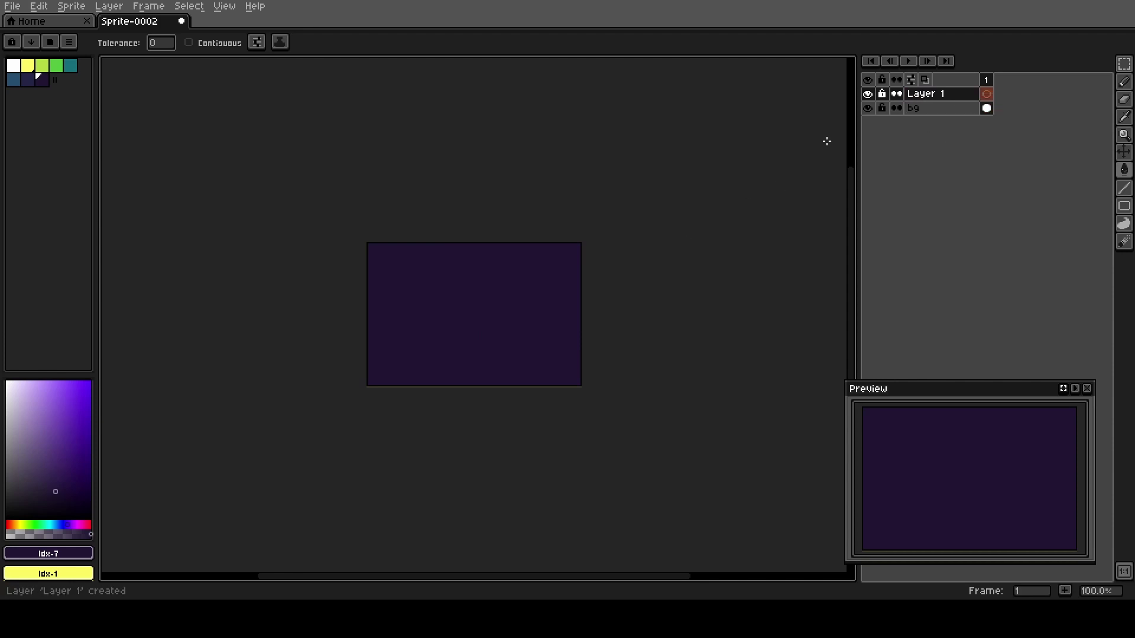
key("shift+p")
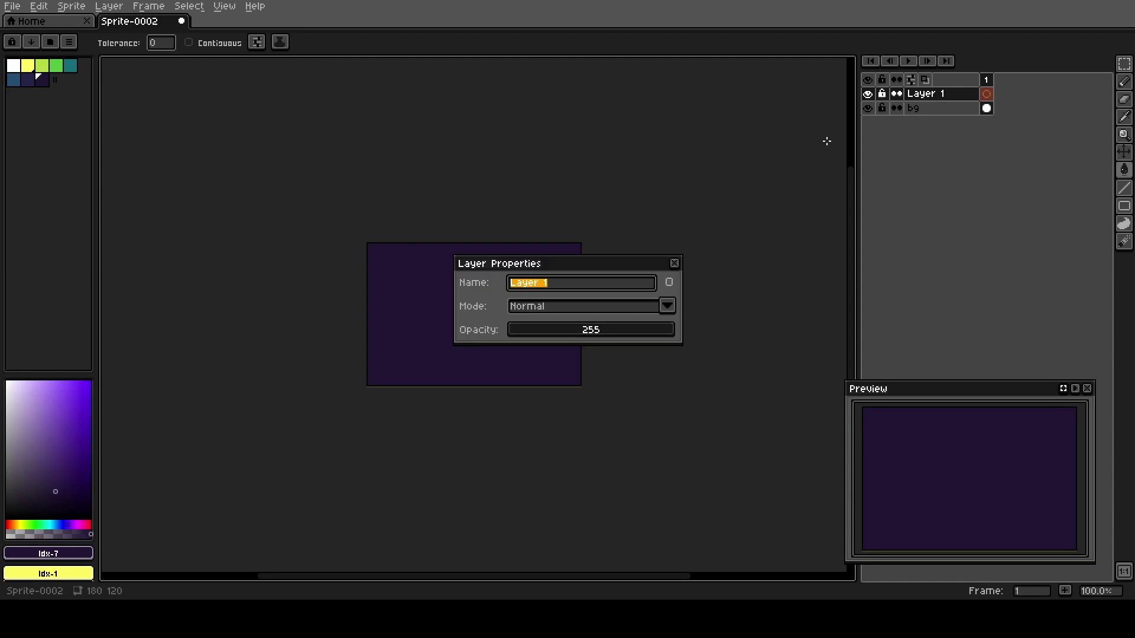
type("nebula")
key("Return")
Draw two wavy diagonal lines across the nebula layer in dark blue #252446 with a 3 px Pencil, enclosing a wide central band.
scroll(496, 337, "up", 2)
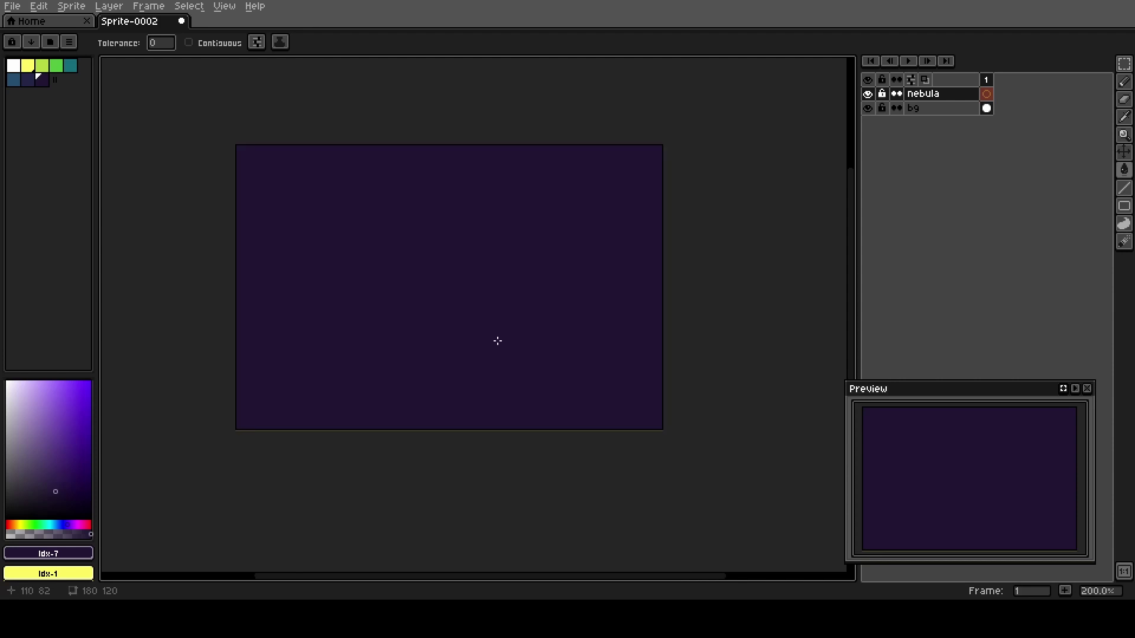
key("h")
left_click_drag(335, 201, 387, 244)
key("g")
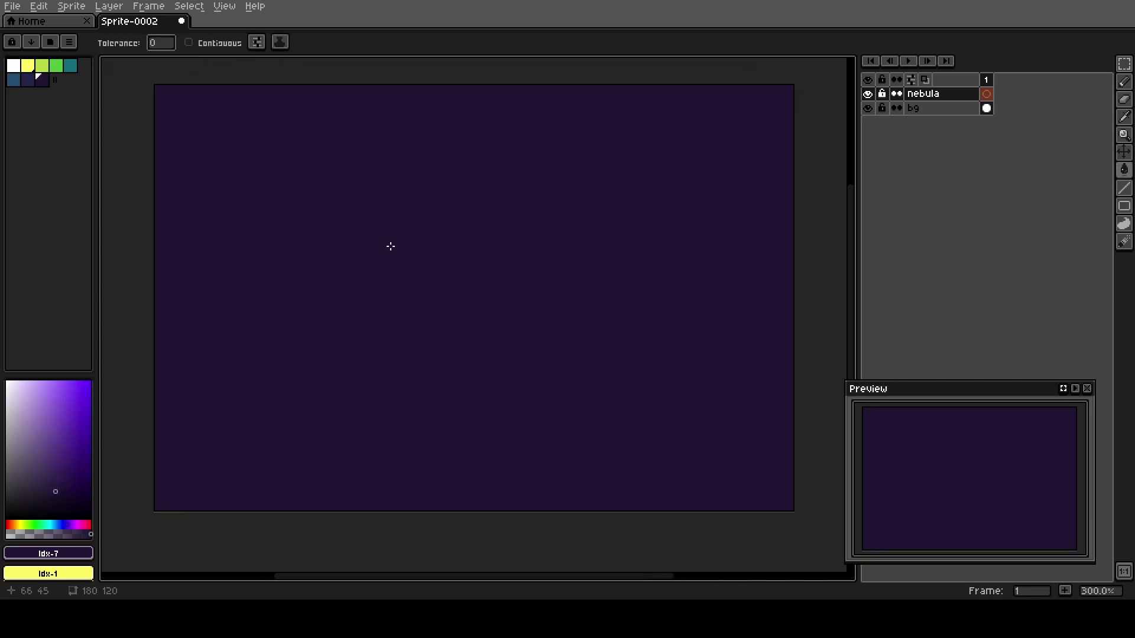
left_click(27, 80)
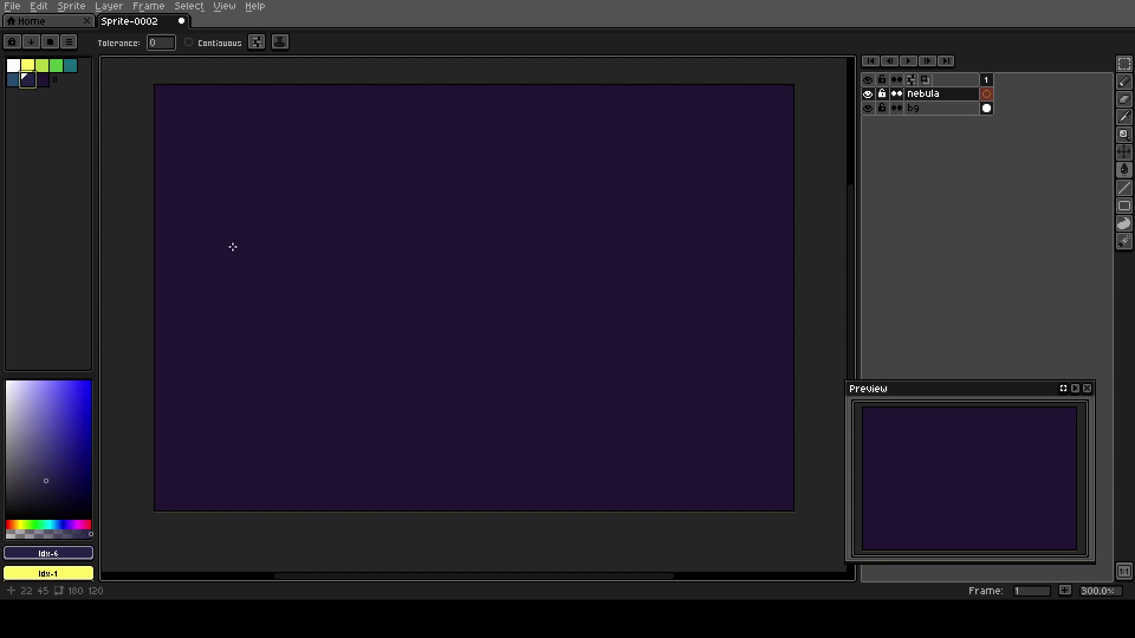
key("b")
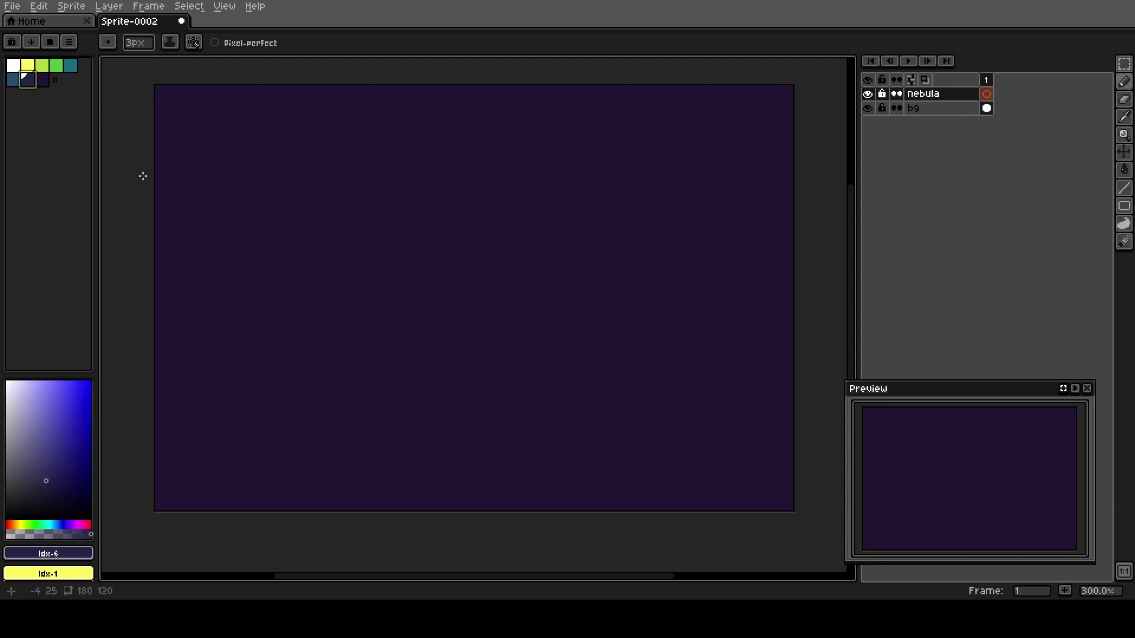
mouse_move(215, 74)
left_mouse_down()
mouse_move(189, 126)
mouse_move(232, 157)
mouse_move(246, 197)
mouse_move(230, 272)
mouse_move(301, 314)
mouse_move(328, 398)
mouse_move(370, 423)
mouse_move(432, 426)
mouse_move(488, 411)
mouse_move(536, 421)
mouse_move(568, 444)
mouse_move(657, 430)
mouse_move(703, 428)
mouse_move(749, 446)
mouse_move(816, 429)
left_mouse_up()
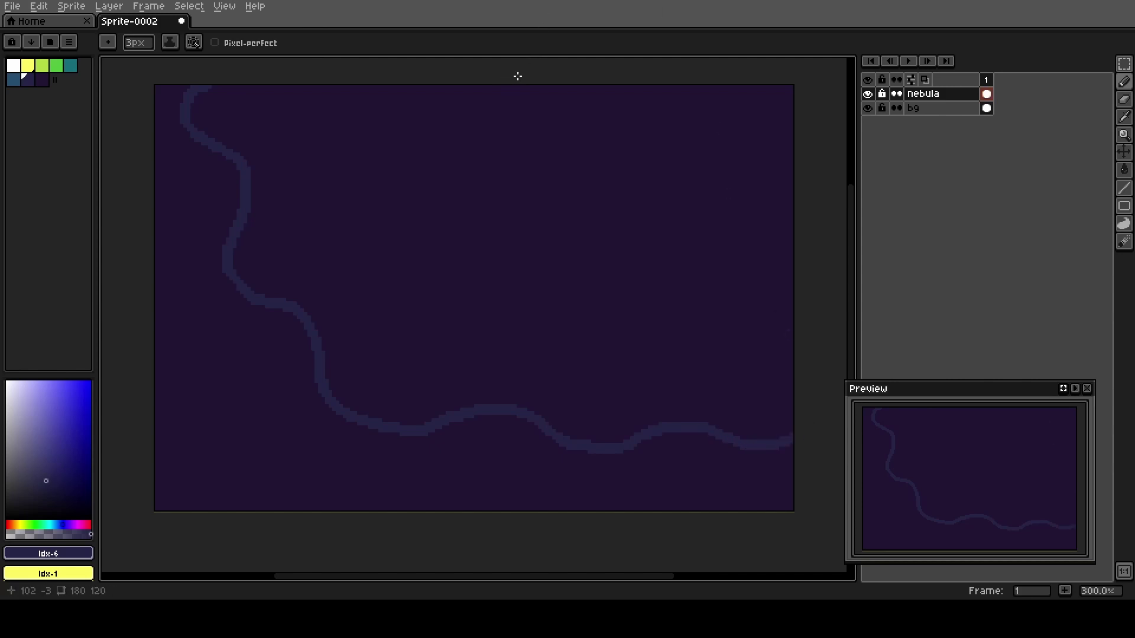
mouse_move(492, 85)
left_mouse_down()
mouse_move(499, 119)
mouse_move(620, 150)
mouse_move(674, 217)
mouse_move(729, 220)
mouse_move(806, 282)
left_mouse_up()
Fill the upper-right and lower-left areas outside the wavy lines with the dark blue, limiting the Paint Bucket to contiguous pixels.
key("g")
left_click(593, 254)
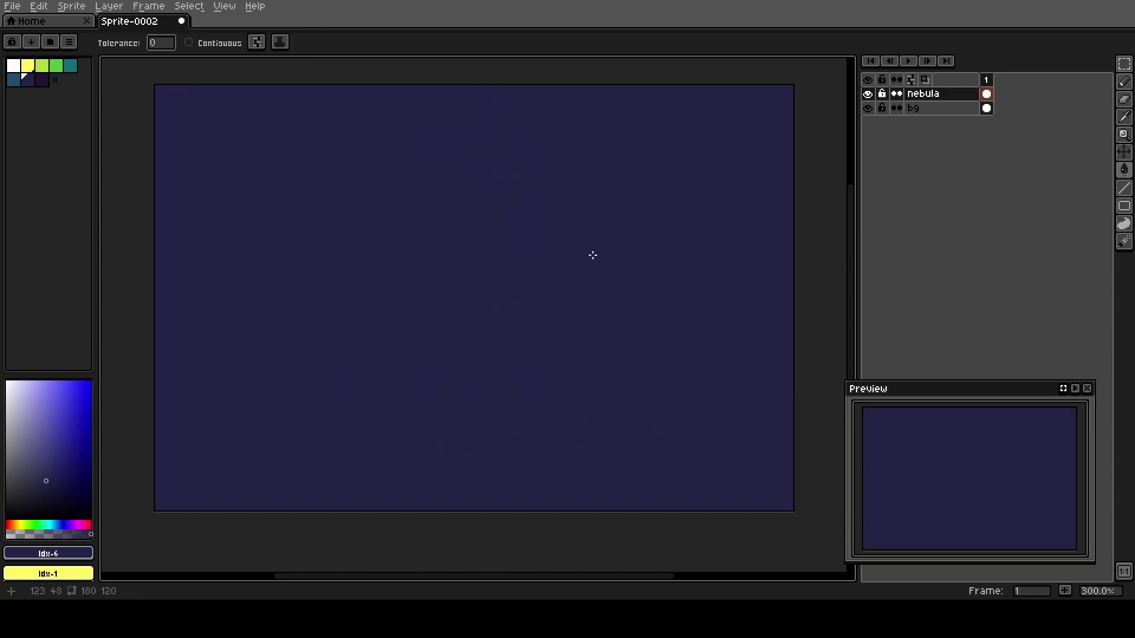
key("ctrl+z")
left_click(199, 44)
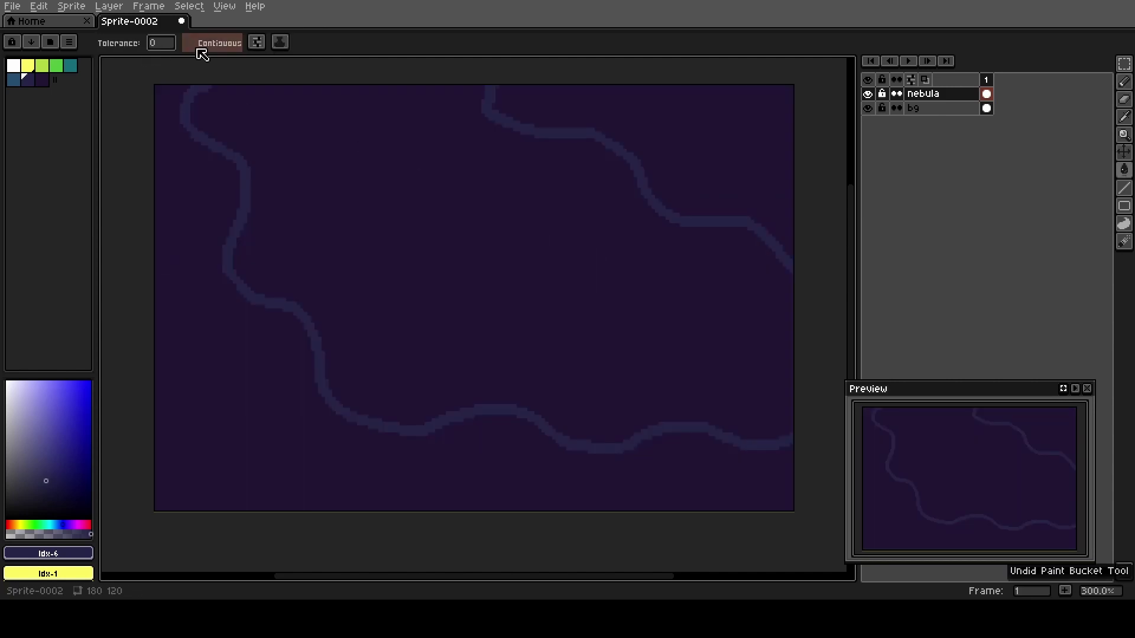
left_click(687, 150)
left_click(258, 455)
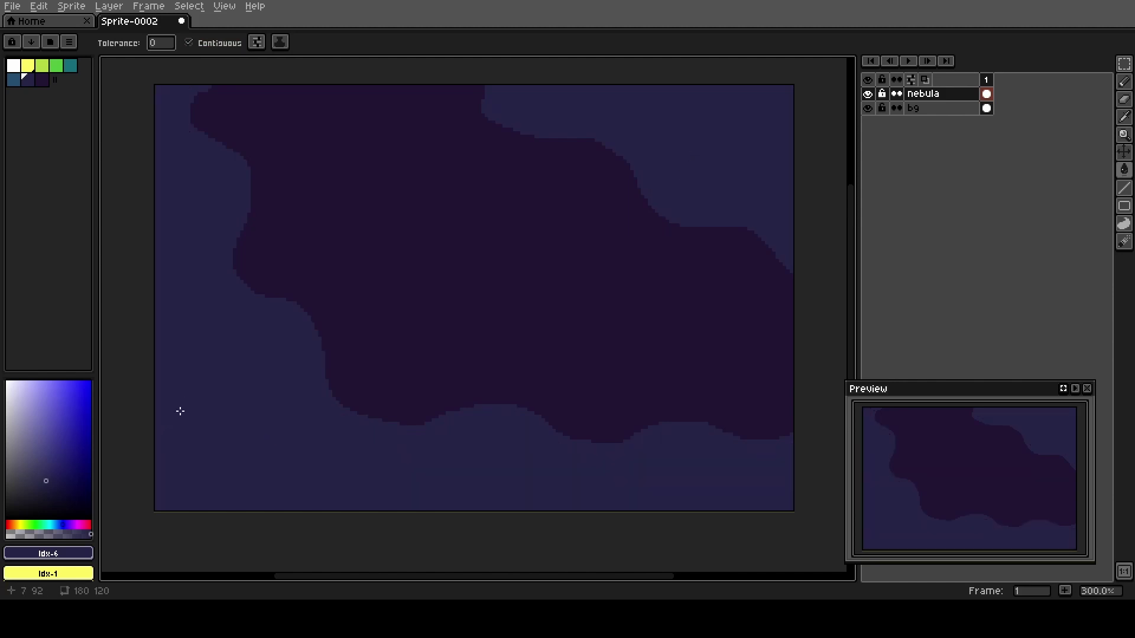
Roughen the inner edges of both dark blue nebula areas with small irregular strokes of a 3 px Eraser.
key("b")
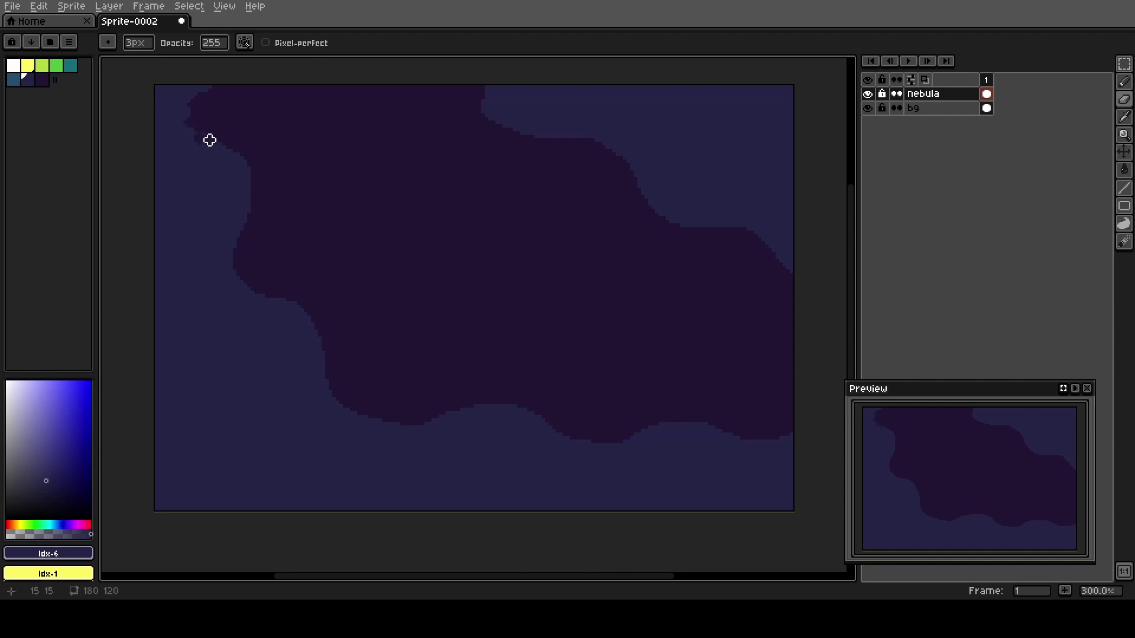
mouse_move(210, 140)
left_mouse_down()
mouse_move(234, 147)
mouse_move(256, 203)
mouse_move(242, 210)
mouse_move(245, 189)
mouse_move(231, 264)
mouse_move(213, 275)
mouse_move(239, 272)
mouse_move(245, 300)
mouse_move(288, 293)
mouse_move(303, 314)
mouse_move(327, 318)
mouse_move(295, 339)
mouse_move(327, 345)
mouse_move(319, 368)
mouse_move(294, 378)
mouse_move(320, 367)
mouse_move(316, 381)
mouse_move(362, 403)
mouse_move(370, 441)
mouse_move(383, 441)
mouse_move(361, 435)
mouse_move(359, 409)
mouse_move(344, 416)
mouse_move(327, 403)
mouse_move(400, 424)
mouse_move(437, 416)
mouse_move(458, 435)
mouse_move(454, 410)
mouse_move(493, 403)
mouse_move(550, 424)
mouse_move(543, 443)
mouse_move(571, 424)
mouse_move(571, 410)
mouse_move(554, 435)
mouse_move(583, 449)
mouse_move(596, 437)
mouse_move(608, 455)
mouse_move(692, 421)
mouse_move(755, 449)
mouse_move(799, 420)
left_mouse_up()
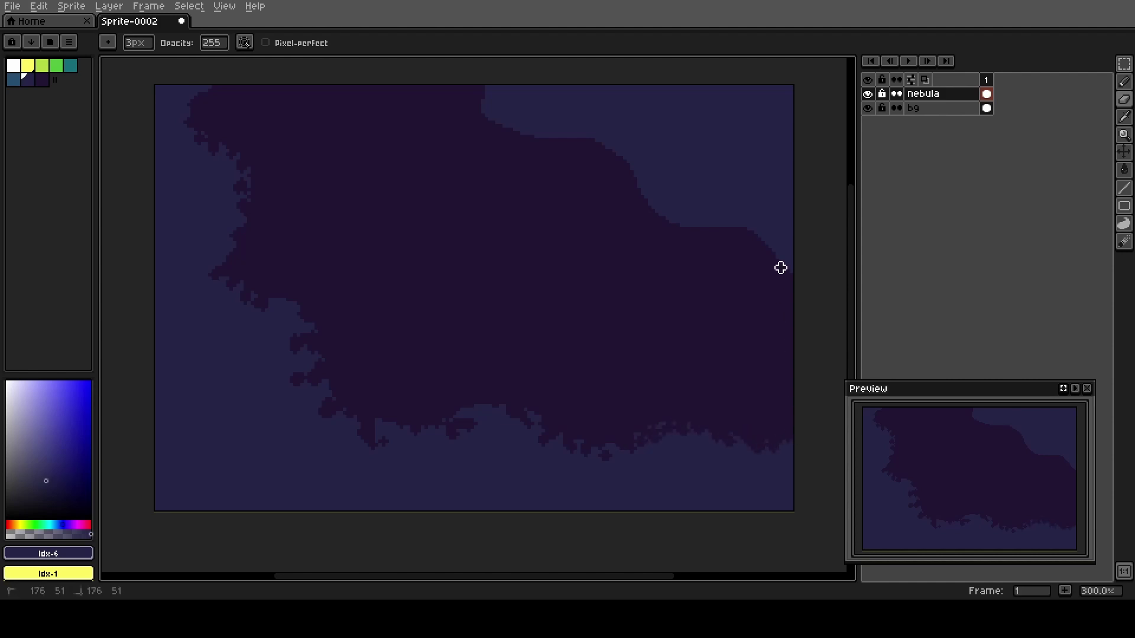
mouse_move(780, 268)
left_mouse_down()
mouse_move(777, 236)
mouse_move(663, 222)
mouse_move(689, 215)
mouse_move(653, 208)
mouse_move(663, 182)
mouse_move(632, 182)
mouse_move(614, 126)
mouse_move(583, 147)
mouse_move(558, 129)
mouse_move(571, 108)
mouse_move(564, 133)
mouse_move(539, 136)
mouse_move(473, 115)
mouse_move(489, 94)
left_mouse_up()
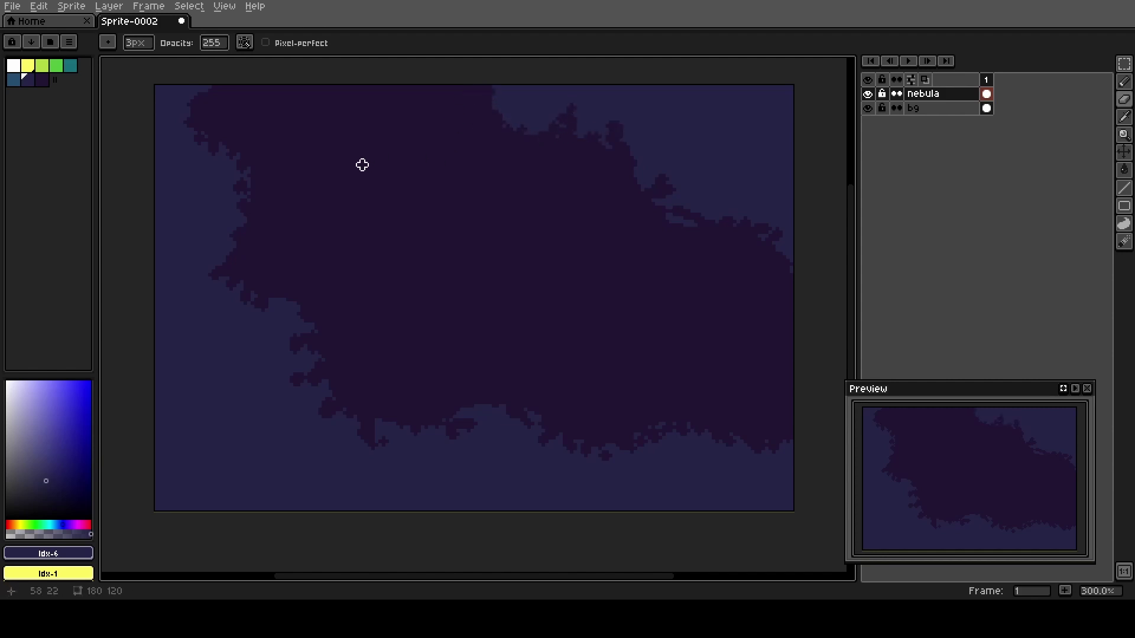
Draw diagonally adjoining dark blue pixels with a 1 px Pencil near the upper-left nebula edge to form a 2×2 checkerboard.
scroll(196, 129, "up", 2)
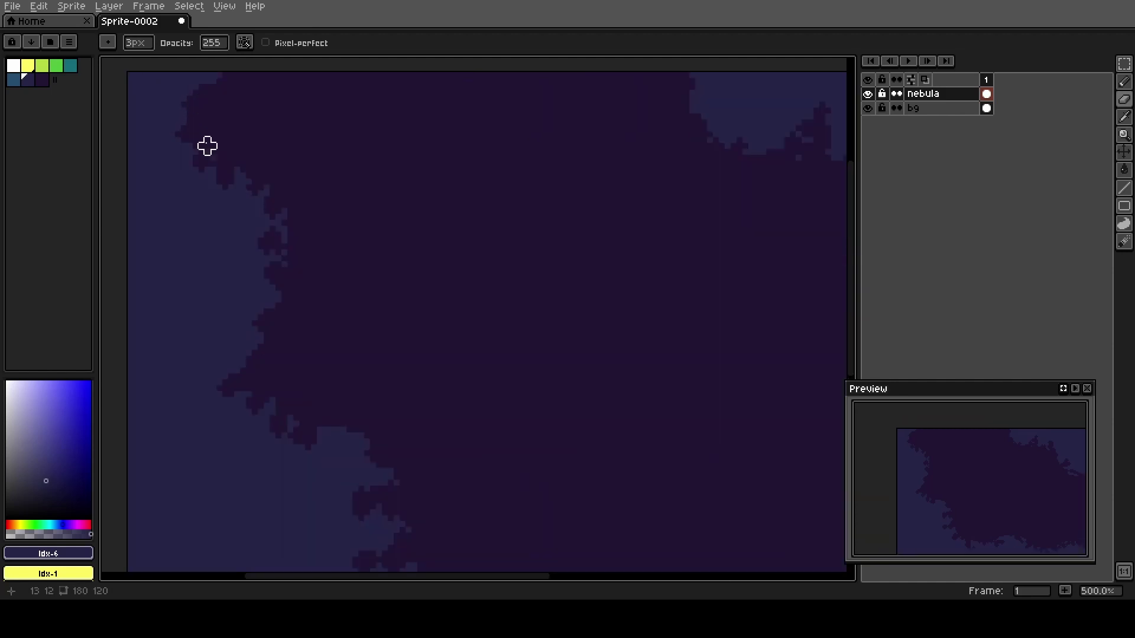
key("minus")
key("minus")
key("b")
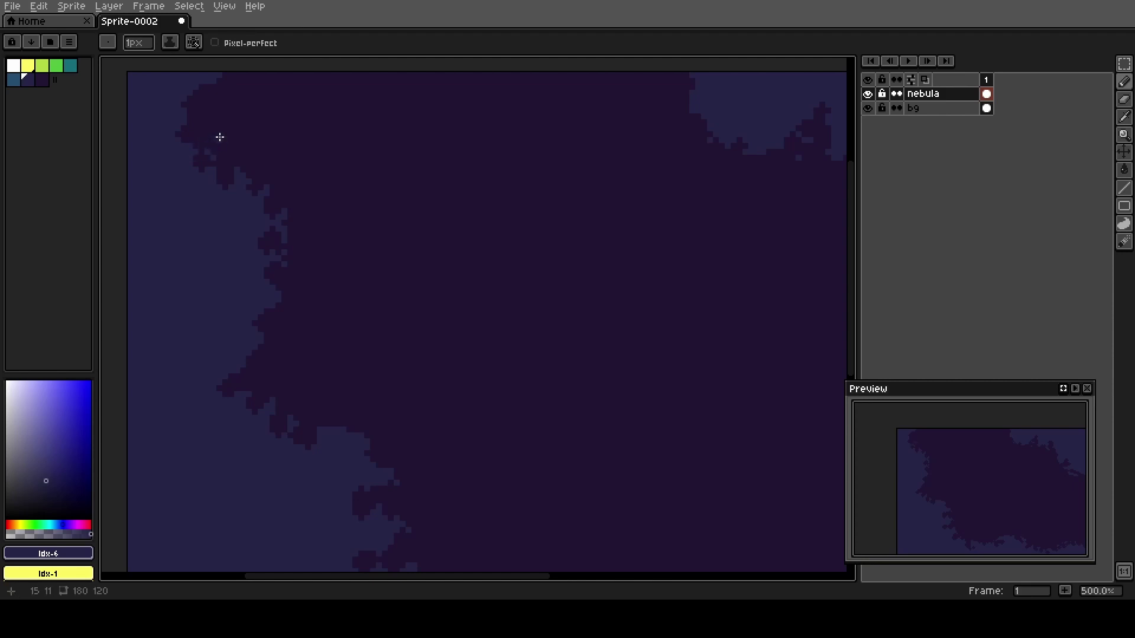
left_click(207, 172, "alt")
scroll(213, 147, "up", 5)
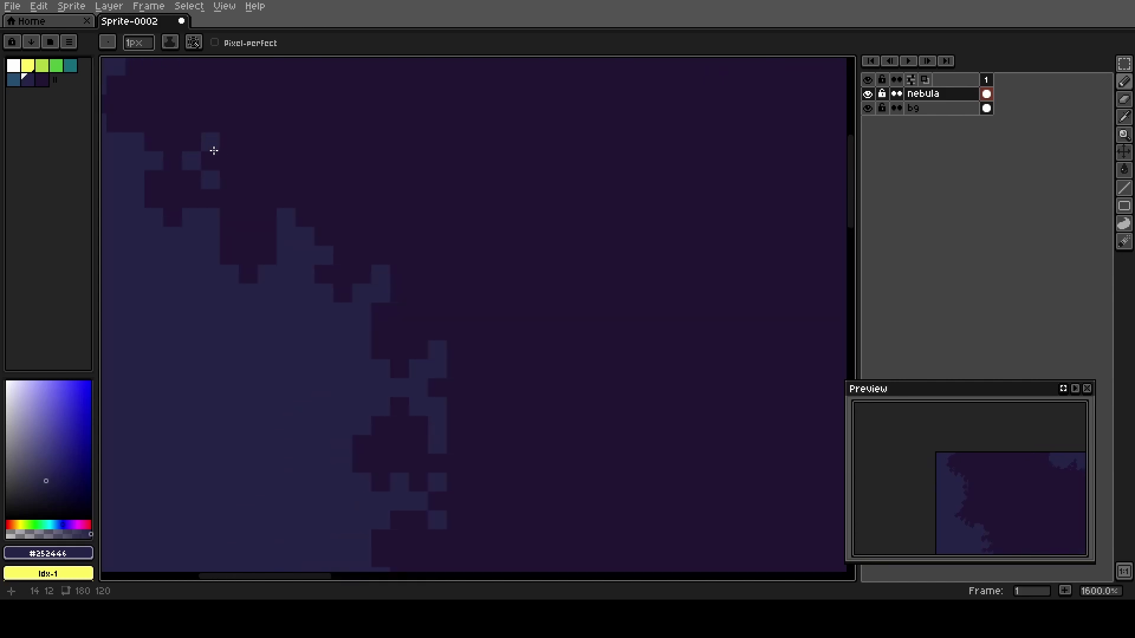
Select the 2×2 checkerboard and turn it into a custom brush with its pattern aligned to destination.
key("m")
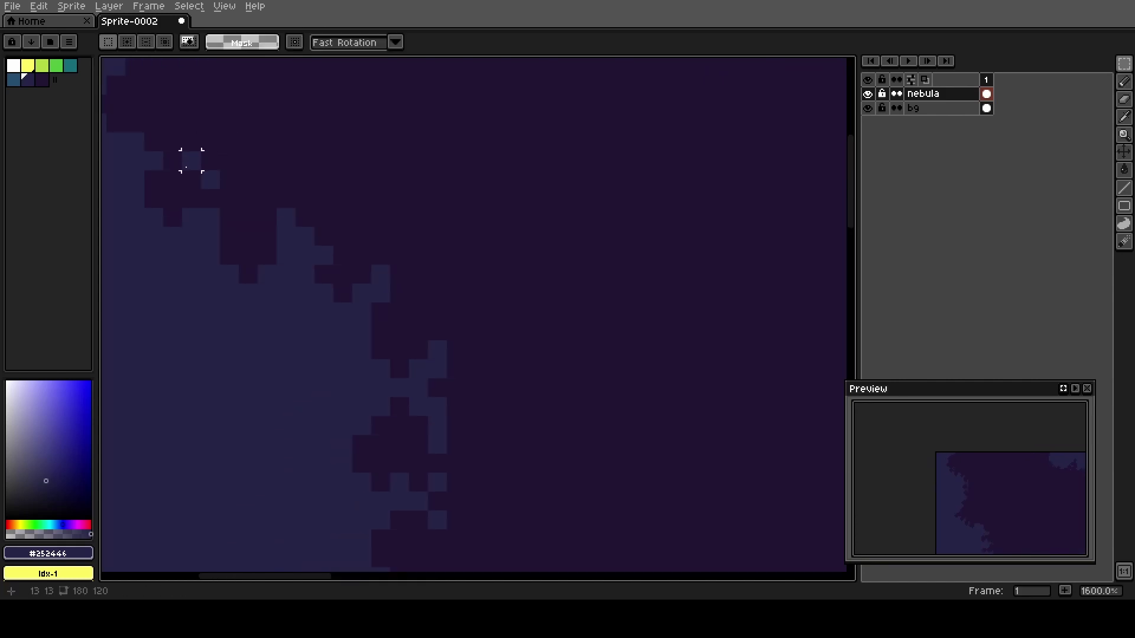
left_click_drag(192, 160, 219, 190)
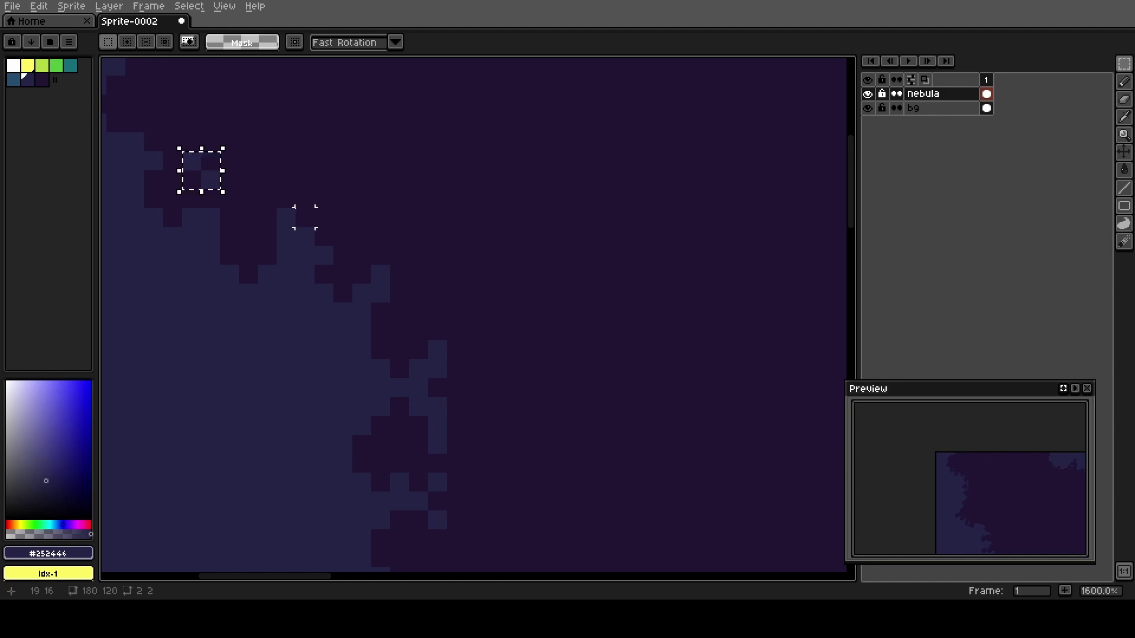
key("ctrl+d")
key("b")
Dither the upper part of the left nebula edge by erasing with the checkerboard brush.
scroll(285, 190, "down", 3)
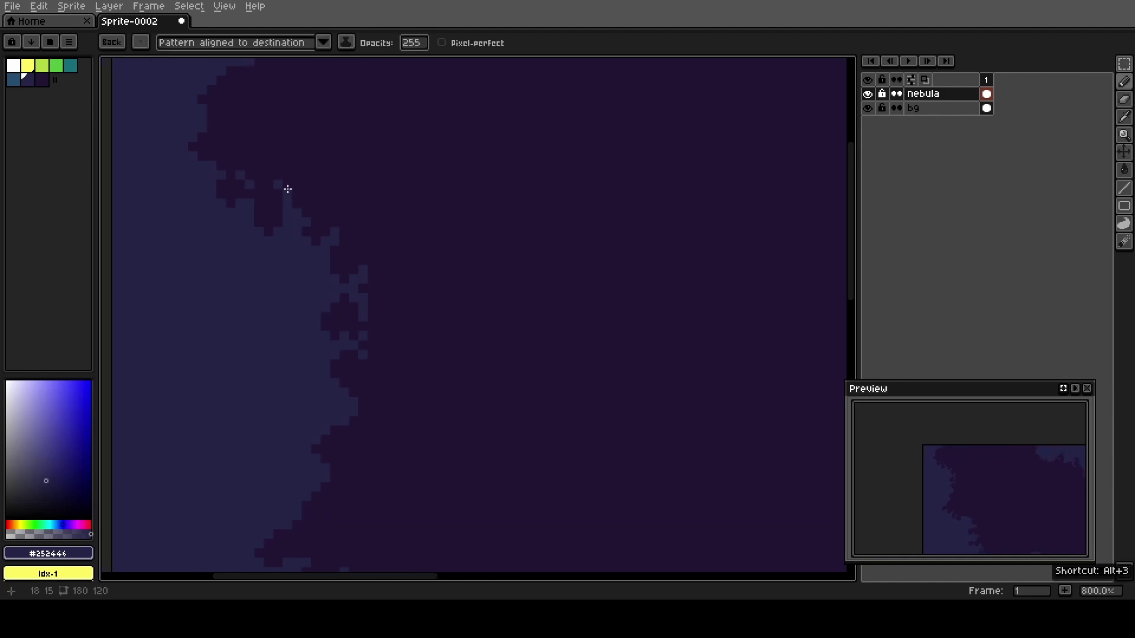
key("space")
left_click_drag(220, 132, 296, 201)
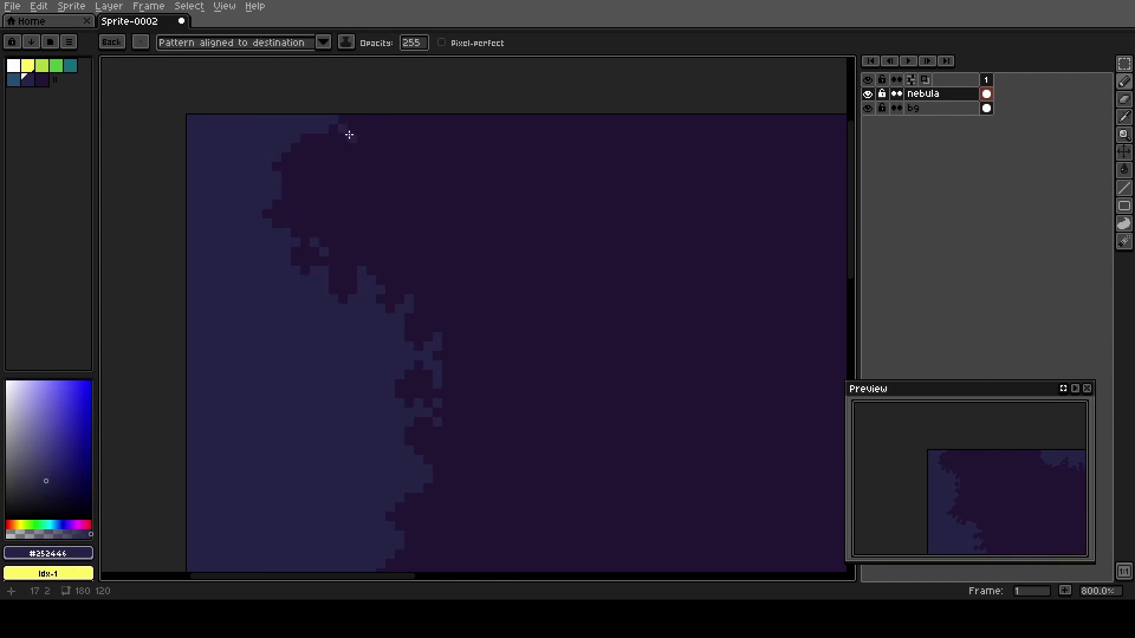
key("e")
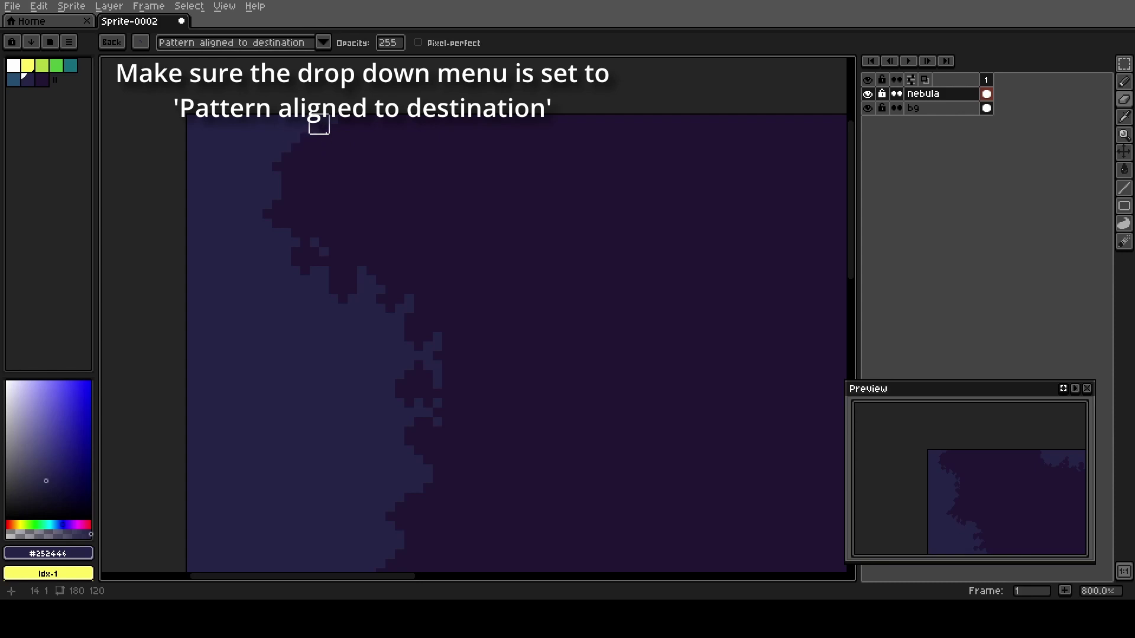
mouse_move(320, 124)
left_mouse_down()
mouse_move(262, 153)
mouse_move(215, 143)
mouse_move(282, 171)
mouse_move(244, 200)
mouse_move(252, 228)
left_mouse_up()
left_click_drag(303, 443, 284, 368)
mouse_move(272, 164)
left_mouse_down()
mouse_move(224, 249)
mouse_move(253, 191)
mouse_move(301, 230)
mouse_move(300, 286)
mouse_move(272, 276)
mouse_move(328, 220)
mouse_move(319, 248)
mouse_move(376, 249)
mouse_move(376, 295)
mouse_move(300, 362)
mouse_move(376, 372)
left_mouse_up()
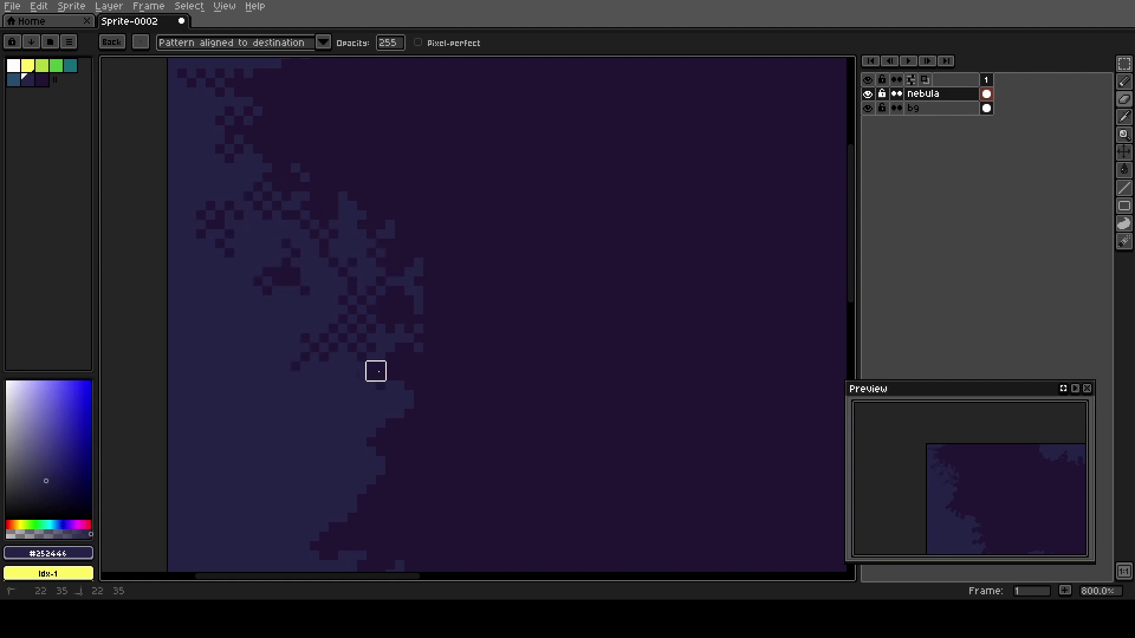
Dither the lower-left and bottom nebula edges by erasing irregular strokes with the checkerboard brush.
scroll(350, 408, "down", 4)
left_click_drag(319, 456, 264, 182)
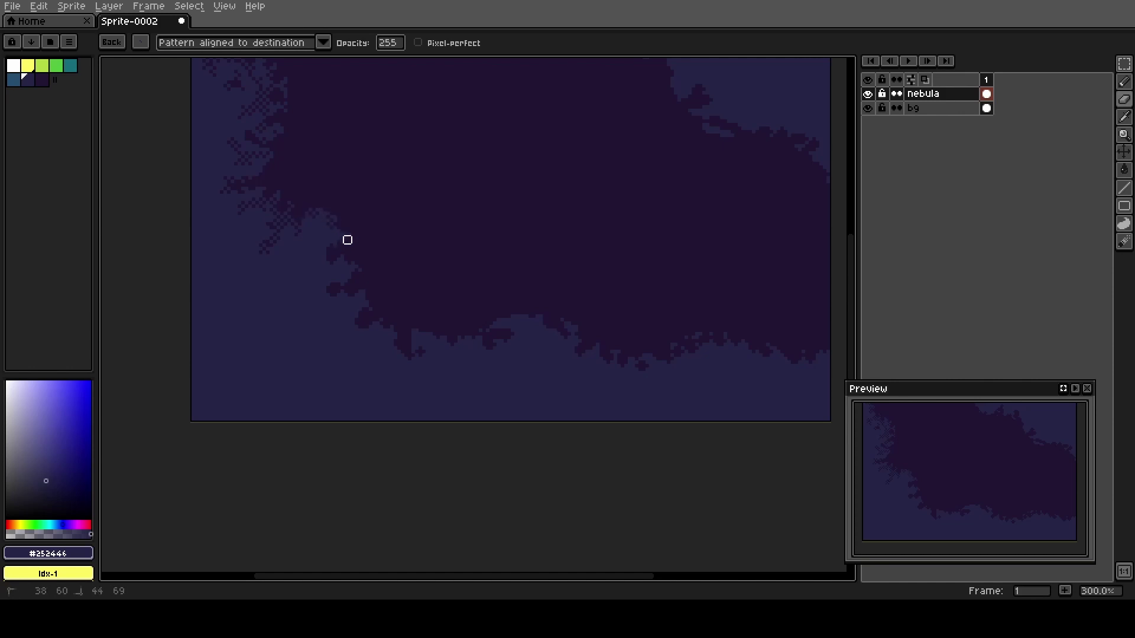
mouse_move(323, 255)
left_mouse_down()
mouse_move(369, 265)
mouse_move(305, 304)
mouse_move(327, 283)
mouse_move(344, 297)
mouse_move(365, 290)
mouse_move(348, 339)
left_mouse_up()
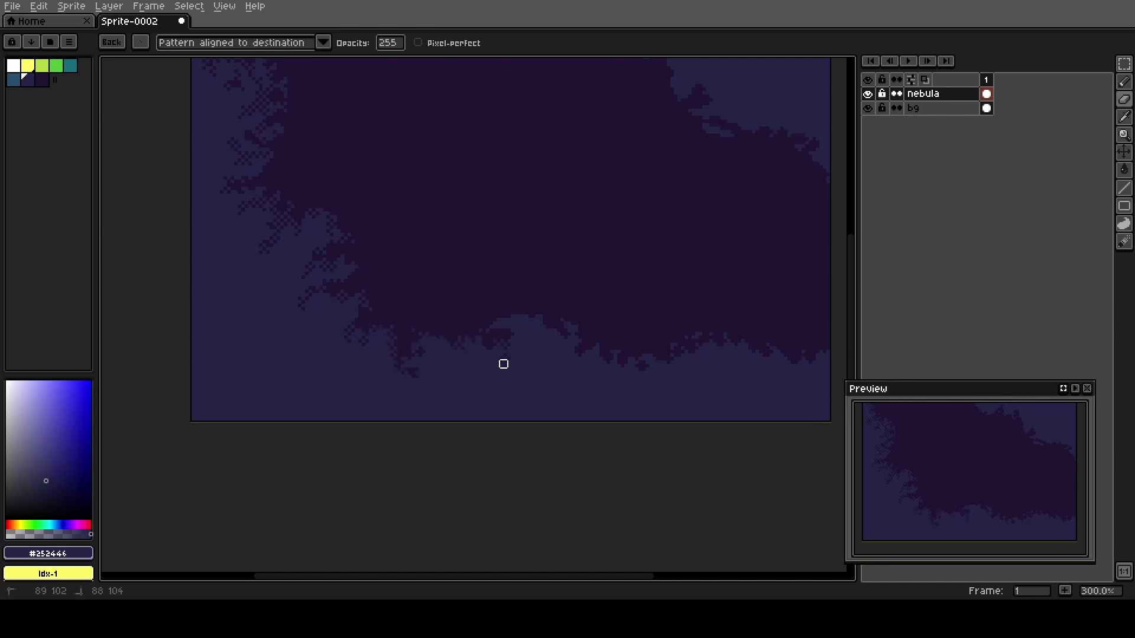
mouse_move(504, 364)
left_mouse_down()
mouse_move(475, 339)
mouse_move(503, 367)
mouse_move(511, 335)
mouse_move(493, 318)
mouse_move(546, 318)
mouse_move(575, 343)
mouse_move(546, 332)
left_mouse_up()
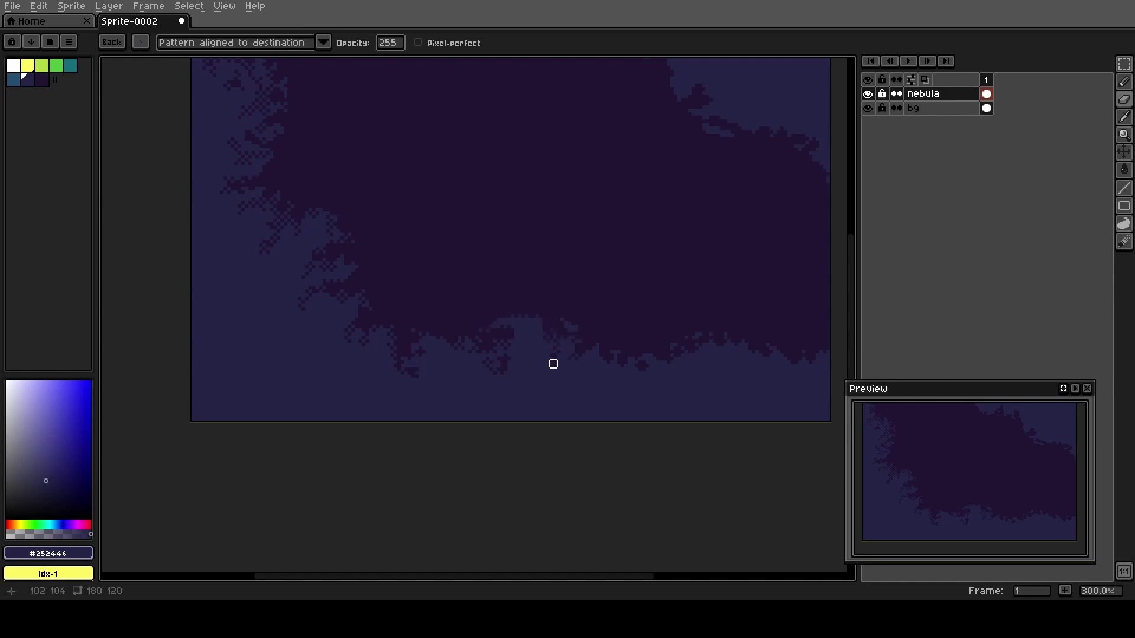
left_click_drag(518, 322, 507, 321)
mouse_move(673, 360)
left_mouse_down()
mouse_move(691, 389)
mouse_move(667, 367)
left_mouse_up()
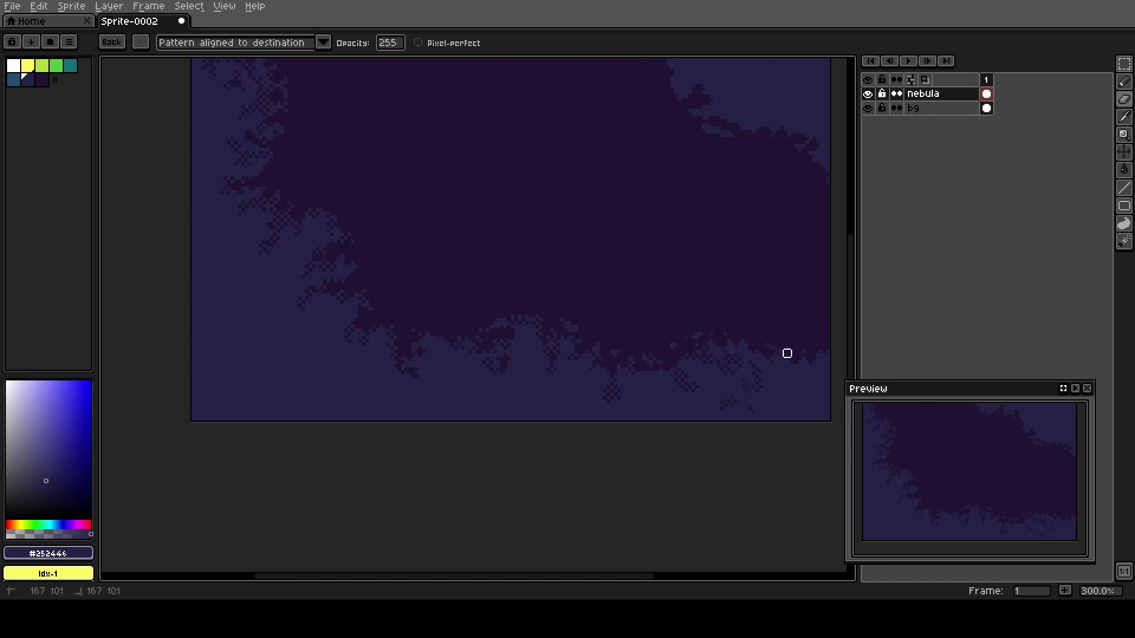
mouse_move(830, 376)
left_mouse_down()
mouse_move(815, 375)
mouse_move(816, 406)
mouse_move(795, 389)
left_mouse_up()
left_click_drag(773, 368, 770, 367)
Dither the inner edge of the upper-right nebula by erasing with the checkerboard brush.
left_click_drag(701, 189, 497, 380)
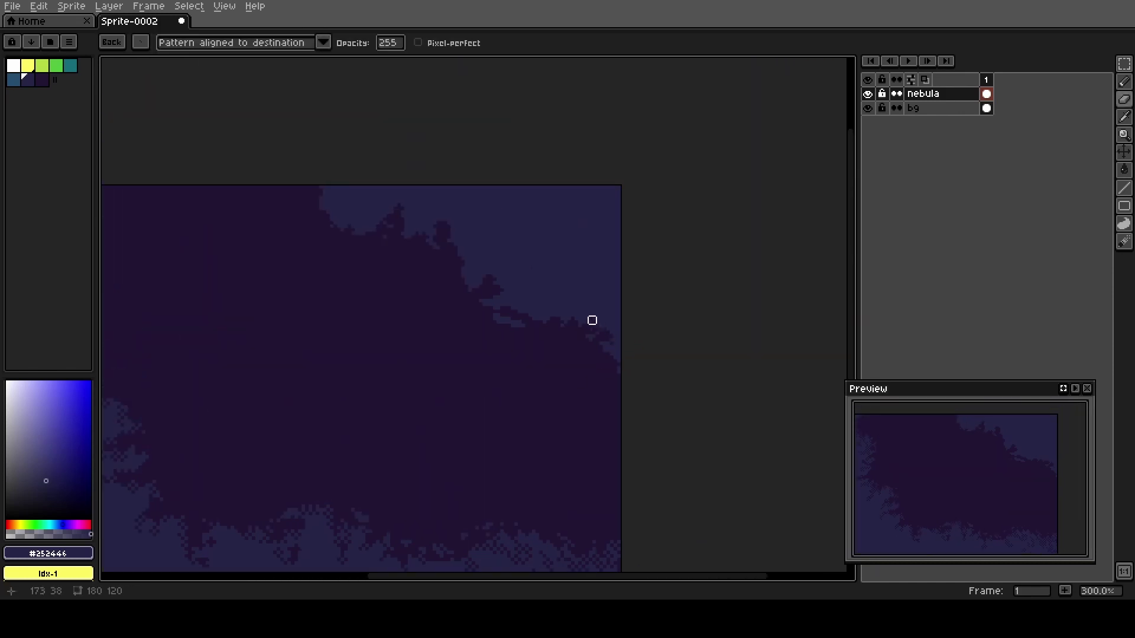
mouse_move(593, 321)
left_mouse_down()
mouse_move(614, 282)
mouse_move(624, 324)
mouse_move(610, 338)
mouse_move(616, 304)
left_mouse_up()
mouse_move(538, 314)
left_mouse_down()
mouse_move(533, 275)
mouse_move(553, 239)
mouse_move(539, 246)
mouse_move(549, 274)
mouse_move(521, 316)
mouse_move(510, 299)
mouse_move(486, 299)
mouse_move(500, 288)
mouse_move(507, 246)
mouse_move(500, 274)
mouse_move(468, 296)
mouse_move(496, 271)
mouse_move(518, 281)
mouse_move(514, 300)
mouse_move(482, 285)
left_mouse_up()
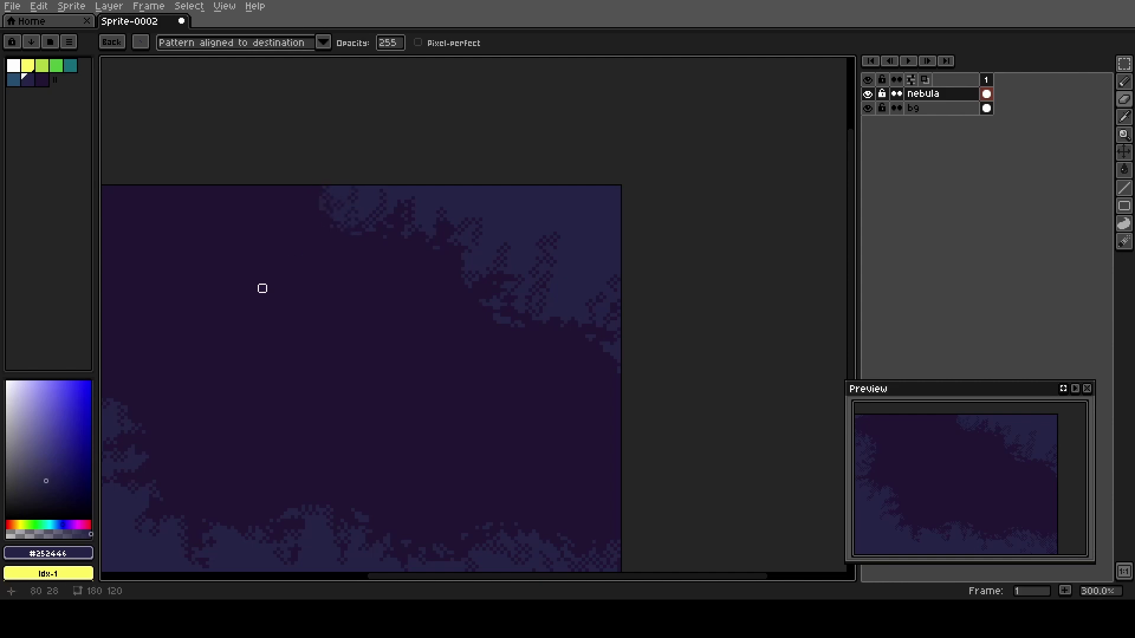
Paint dark blue checkerboard strokes with the Pencil outward from the nebula edges into the dark purple background.
key("space")
left_click_drag(252, 360, 549, 387)
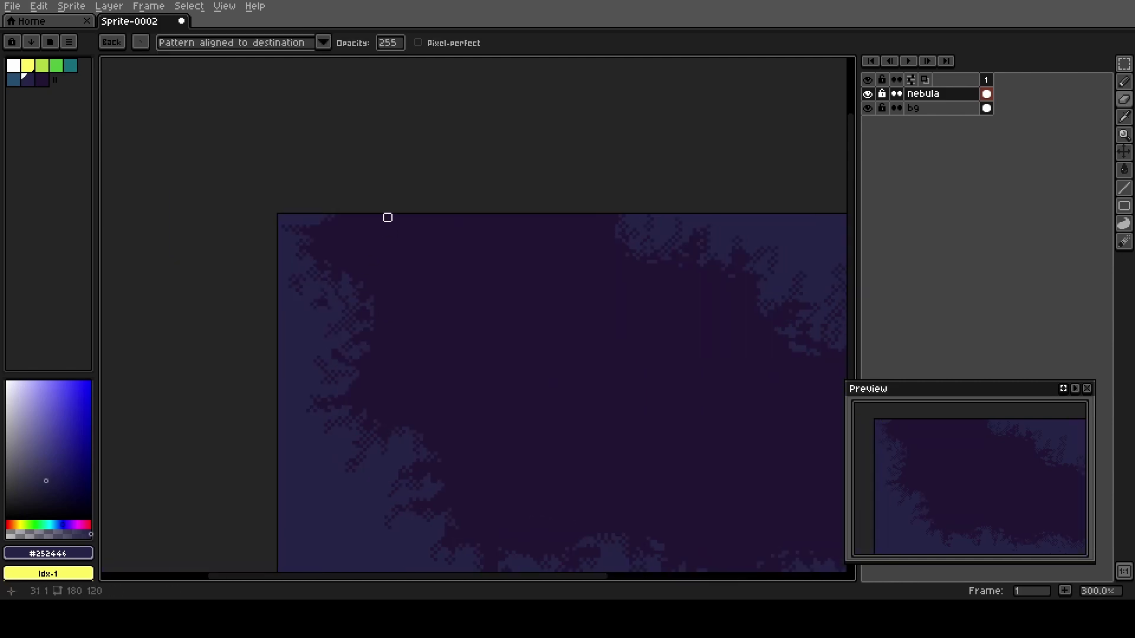
scroll(364, 229, "up", 2)
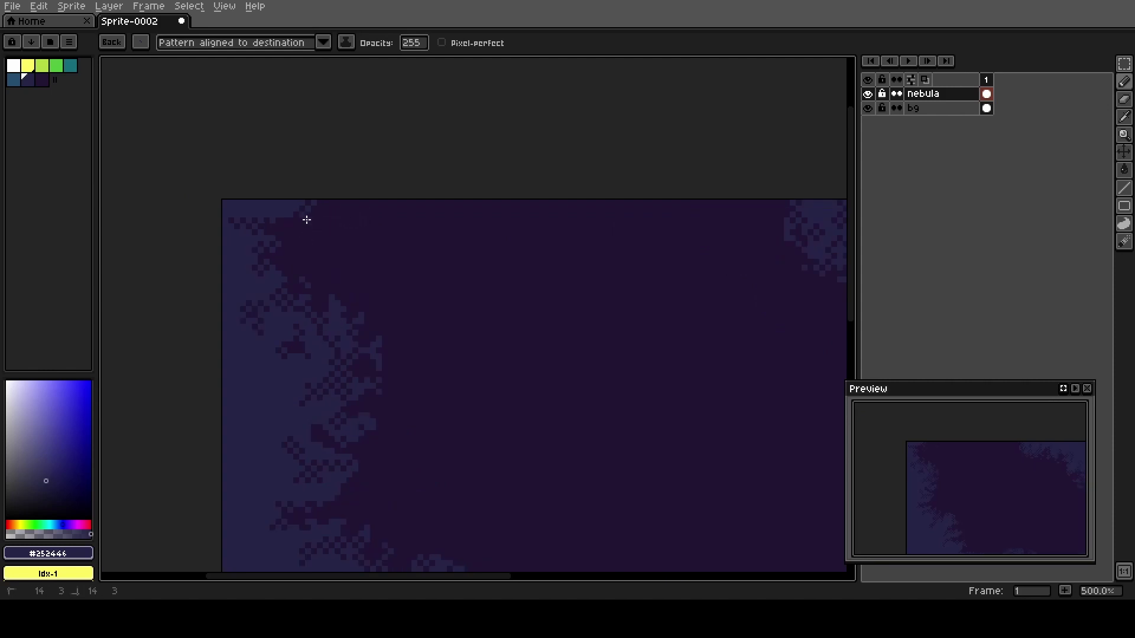
left_click_drag(307, 220, 367, 233)
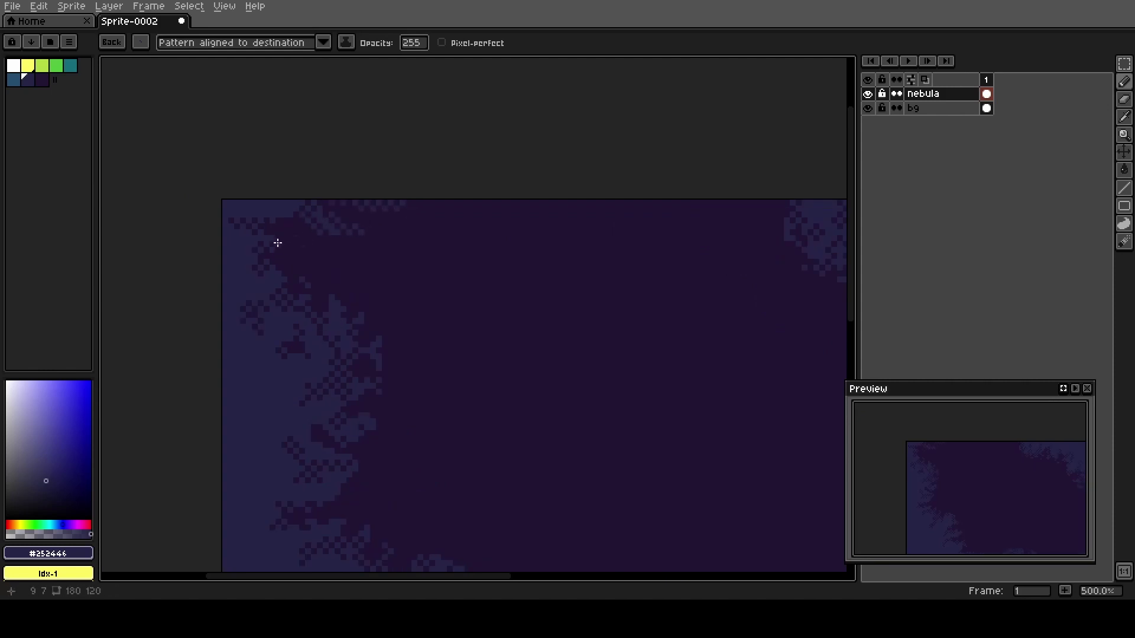
left_click_drag(307, 269, 366, 259)
left_click_drag(400, 431, 377, 237)
scroll(377, 236, "down", 3)
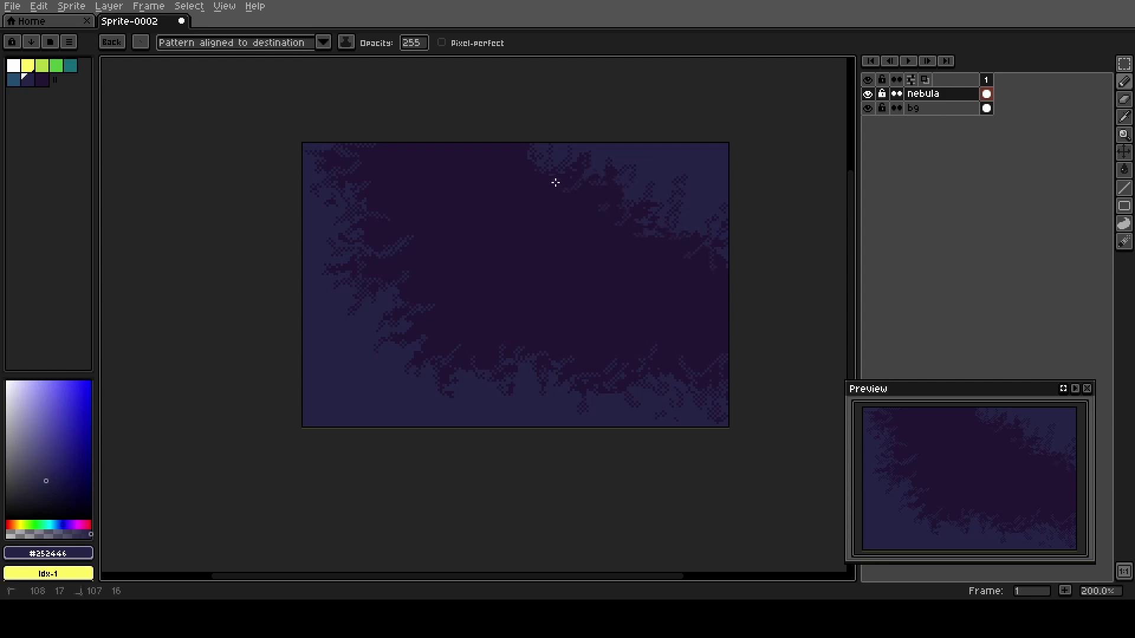
mouse_move(521, 160)
left_mouse_down()
mouse_move(514, 147)
mouse_move(467, 143)
left_mouse_up()
left_click_drag(458, 139, 425, 145)
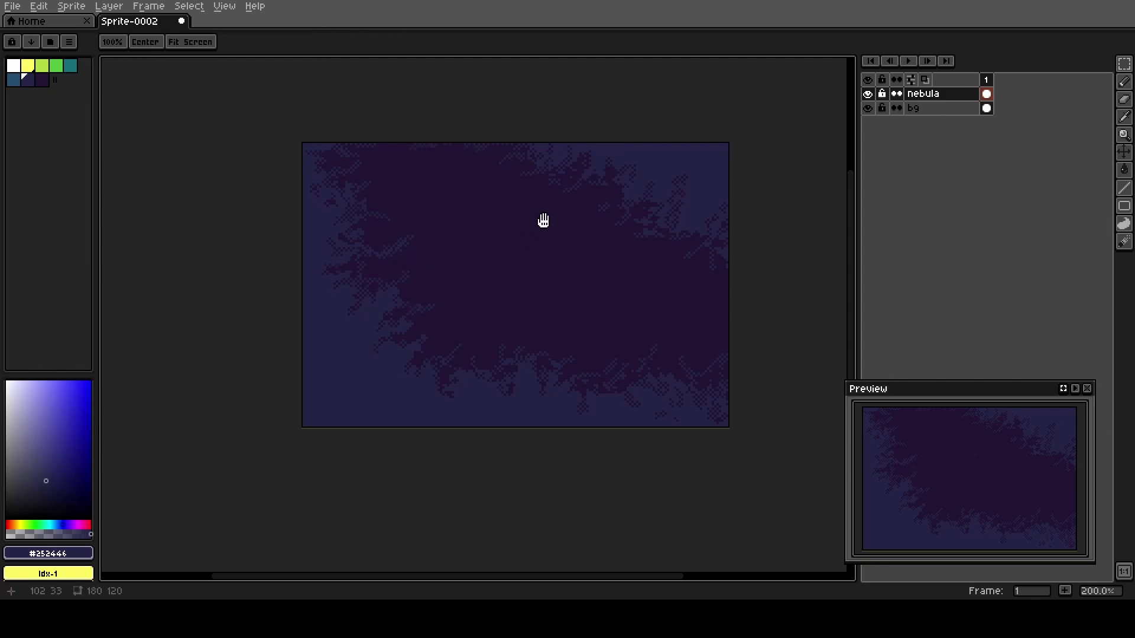
Add a new layer above the nebula layer and name it planet.
left_click_drag(542, 220, 499, 248)
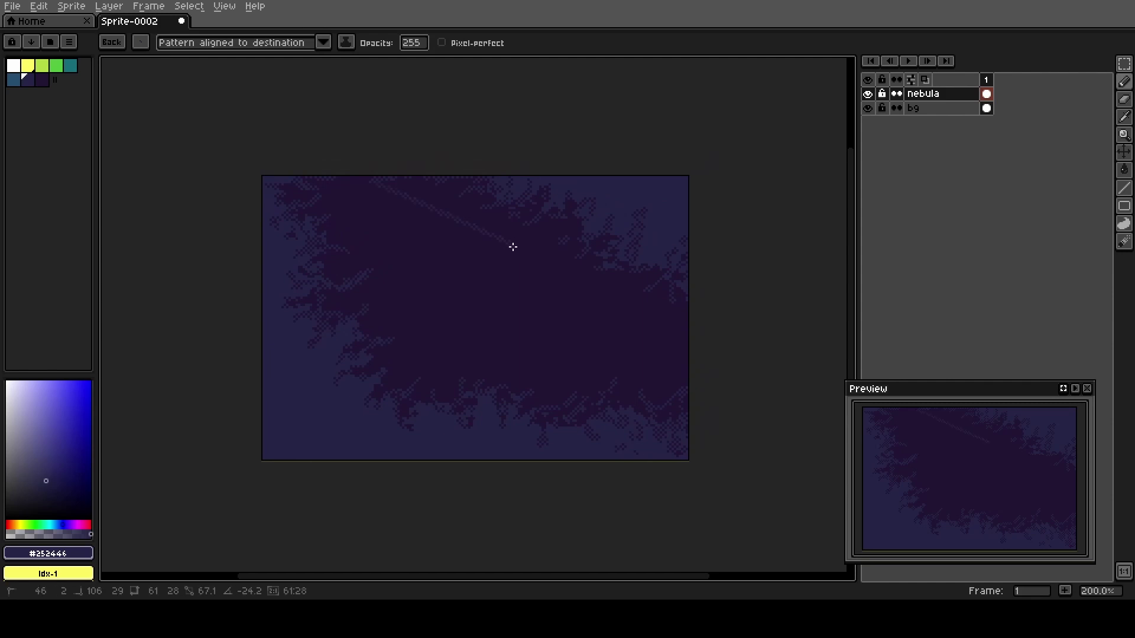
key("shift+n")
scroll(454, 254, "up", 1)
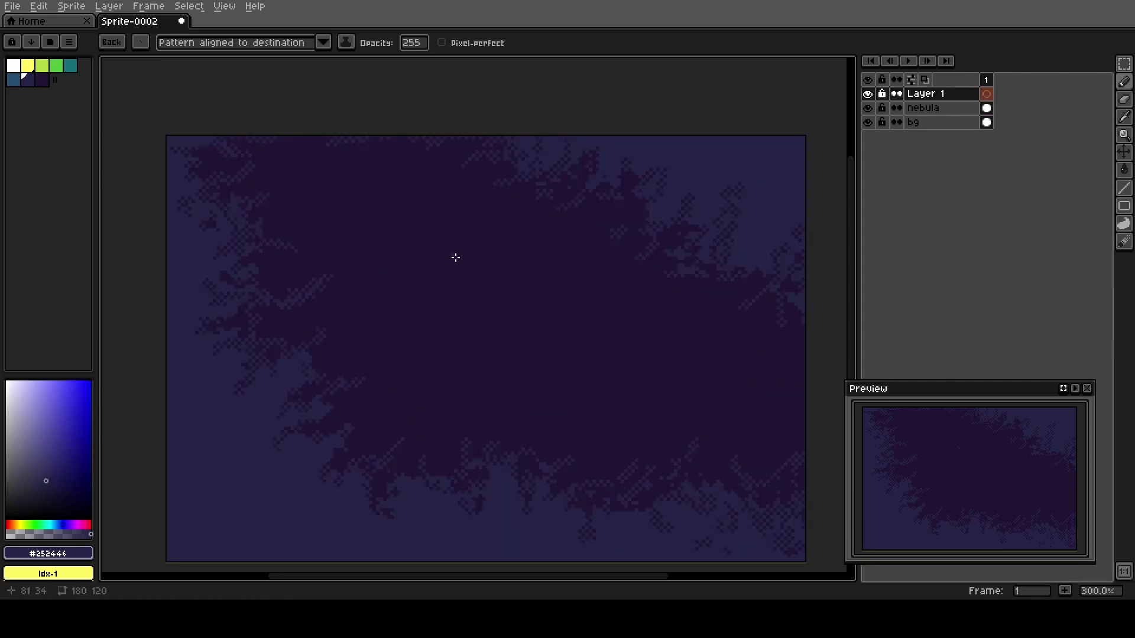
left_click_drag(454, 252, 460, 234)
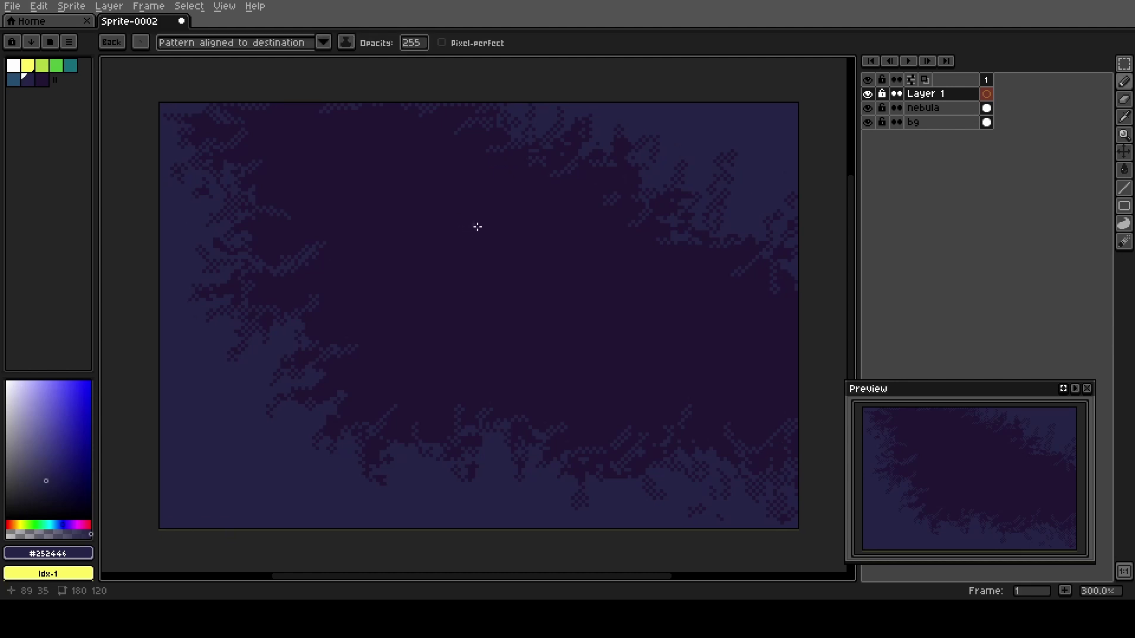
key("shift+p")
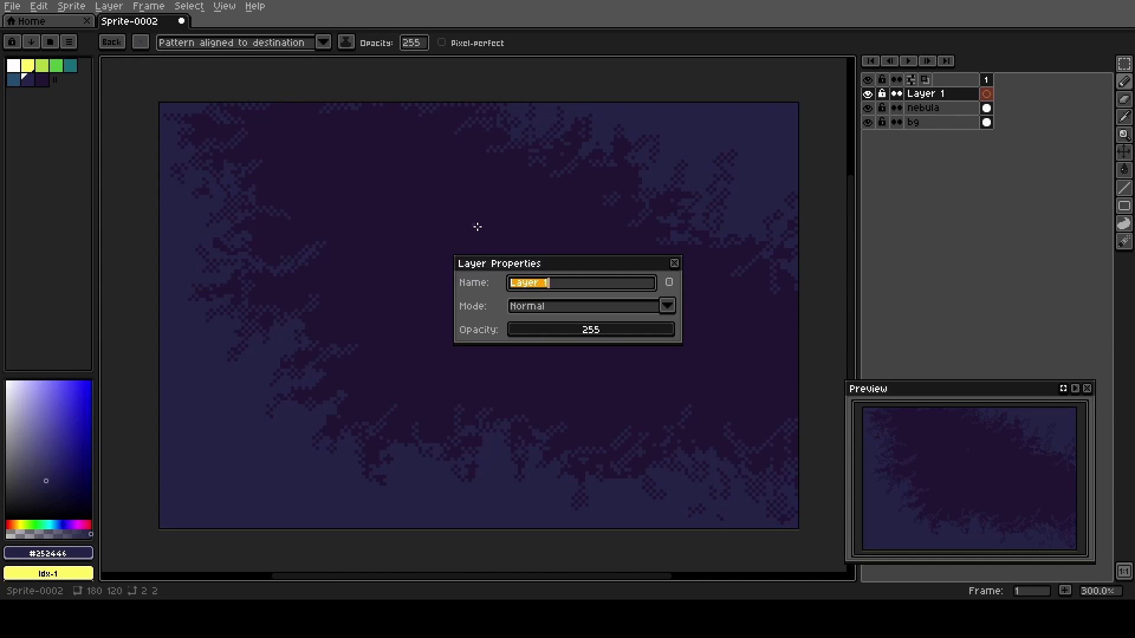
type("planet")
key("Return")
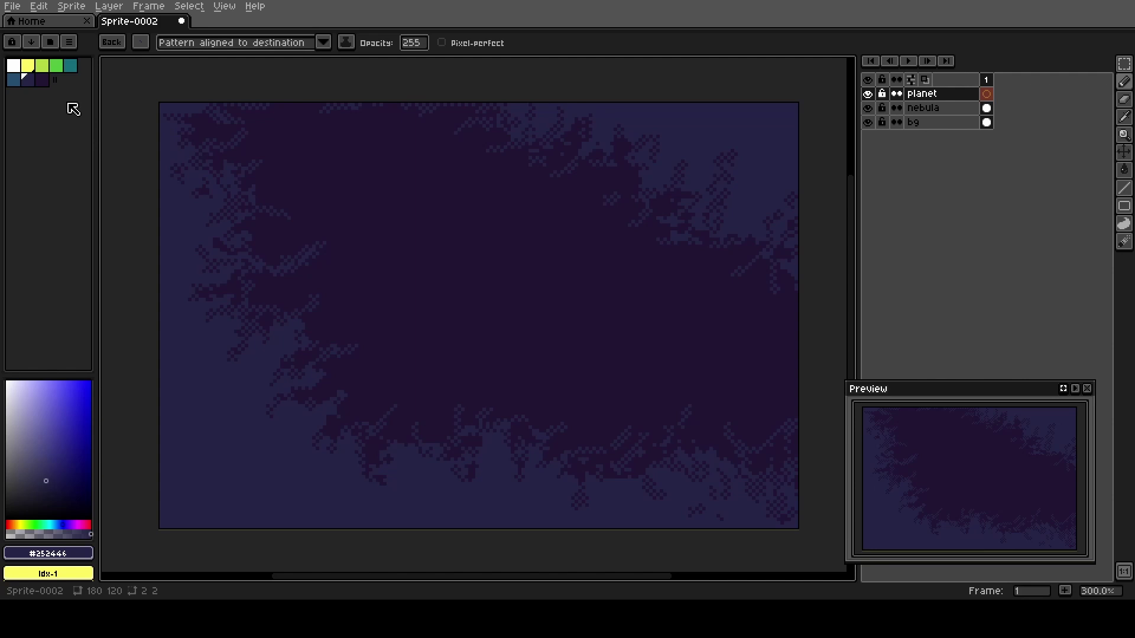
Choose the green palette colour Idx-3 and replace the checkerboard brush with the regular 1 px Pencil brush.
left_click(59, 69)
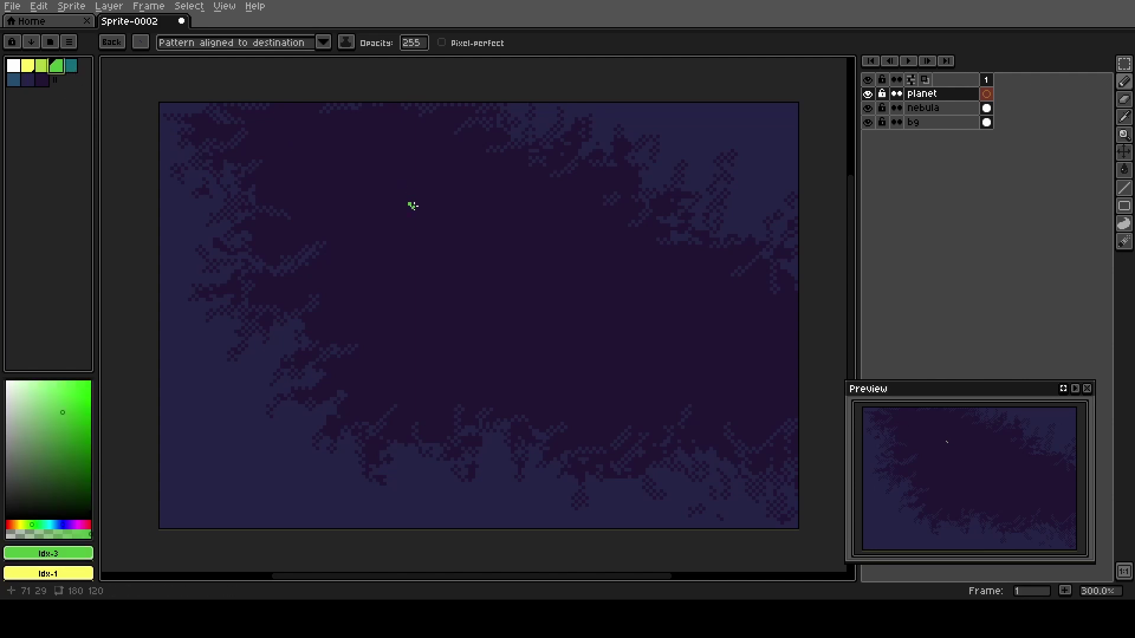
left_click_drag(324, 111, 432, 235)
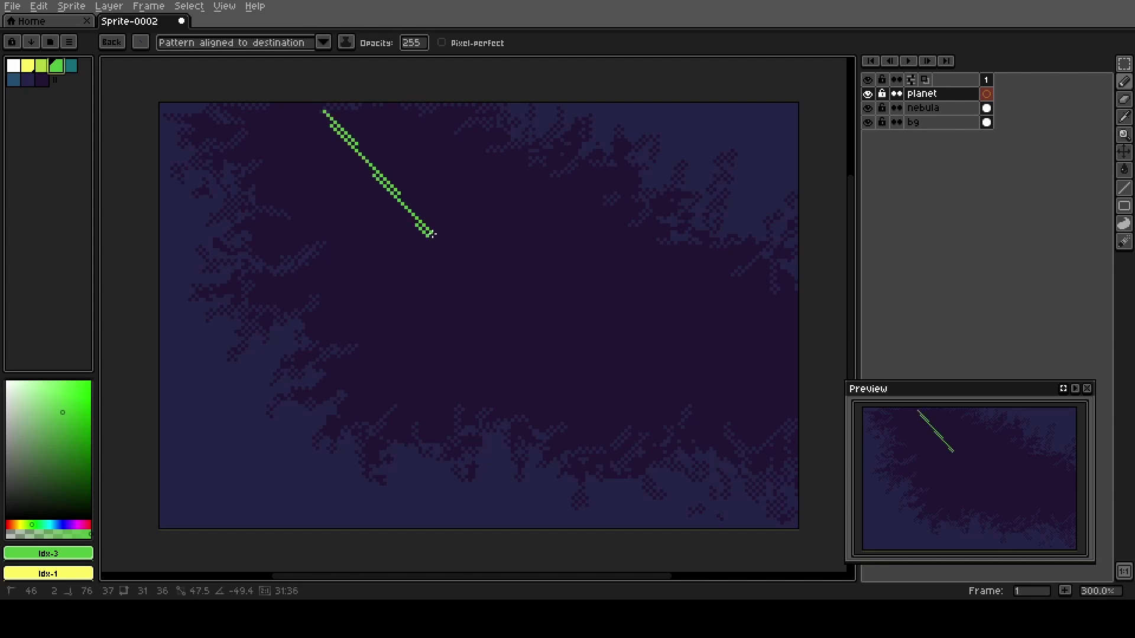
key("Escape")
key("b")
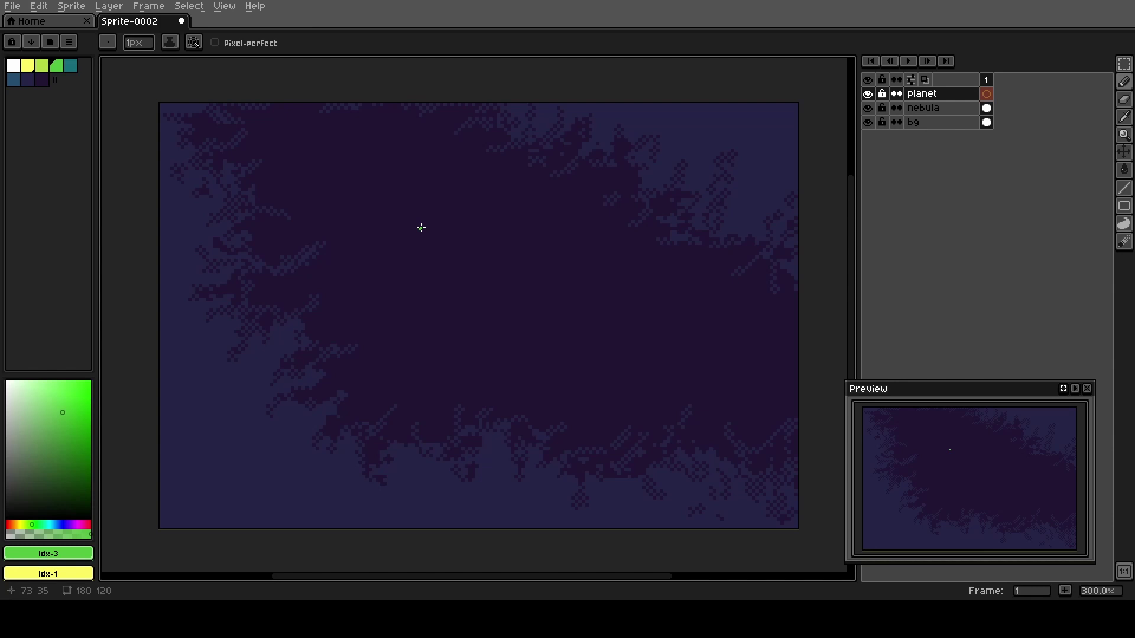
left_click(420, 227, "shift")
Select a 50×50 px circle near the canvas centre with the Elliptical Marquee and fill it with green.
key("shift+m")
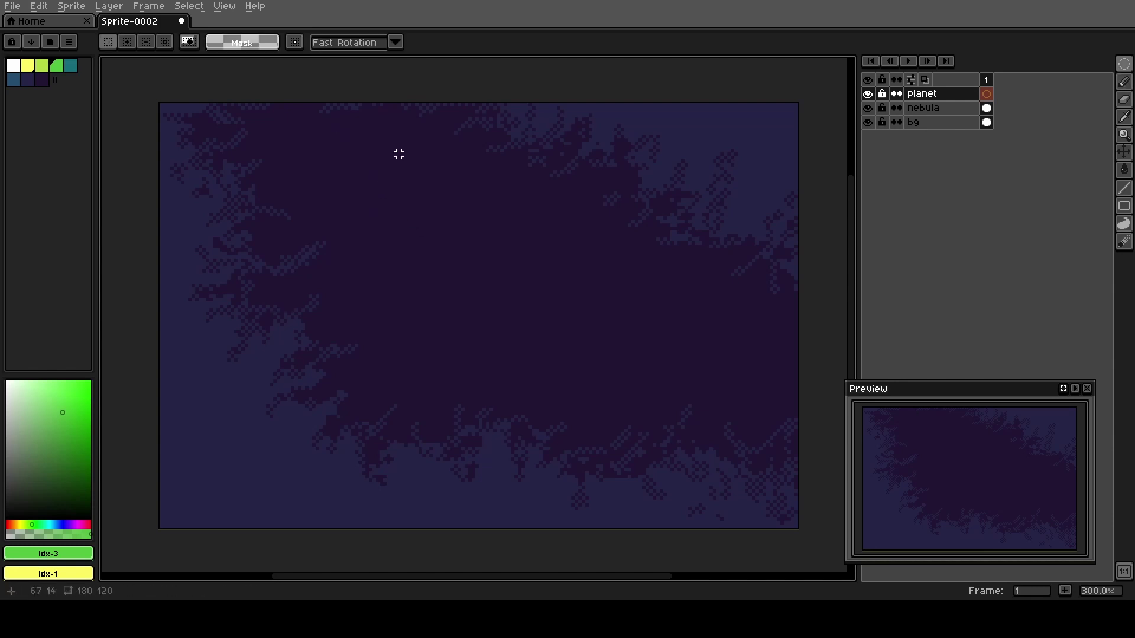
left_click_drag(366, 229, 541, 403)
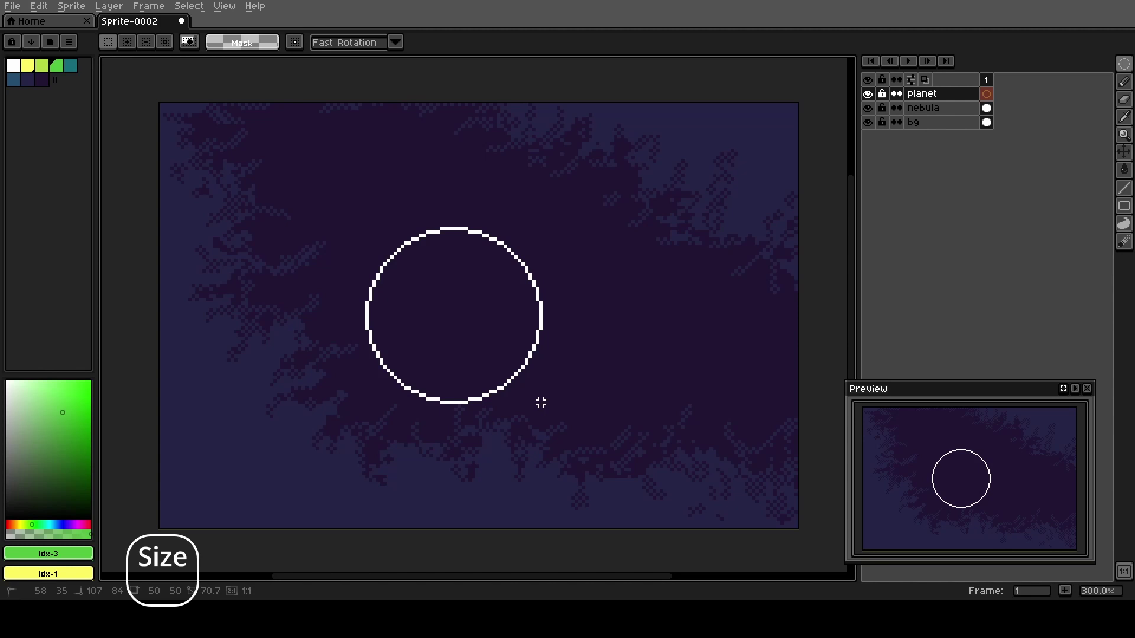
left_click_drag(541, 403, 540, 402)
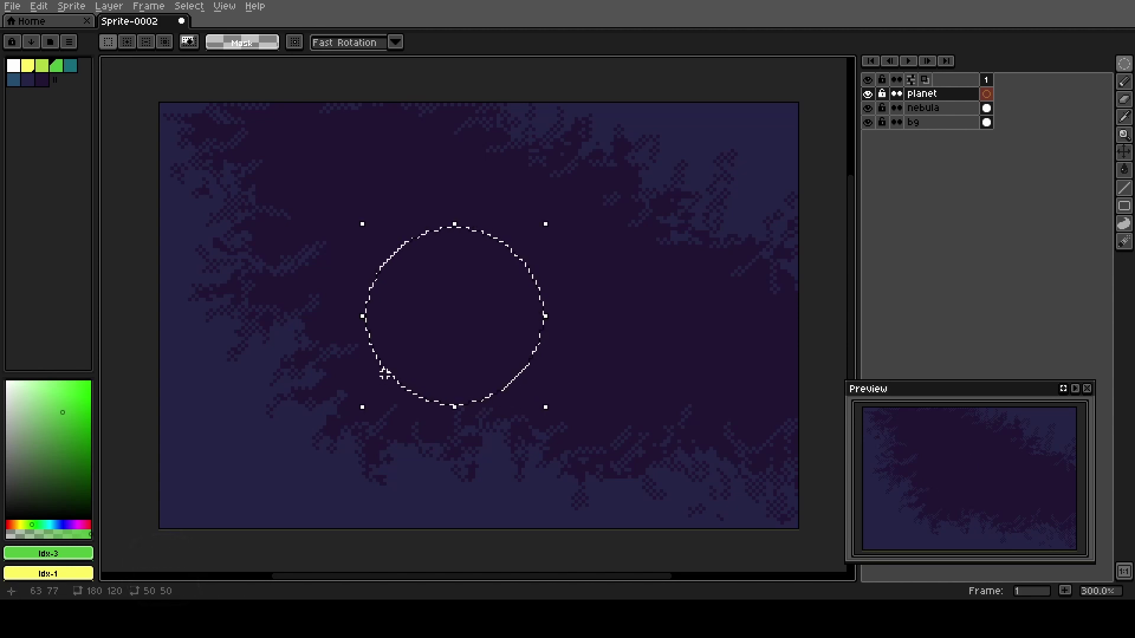
key("f")
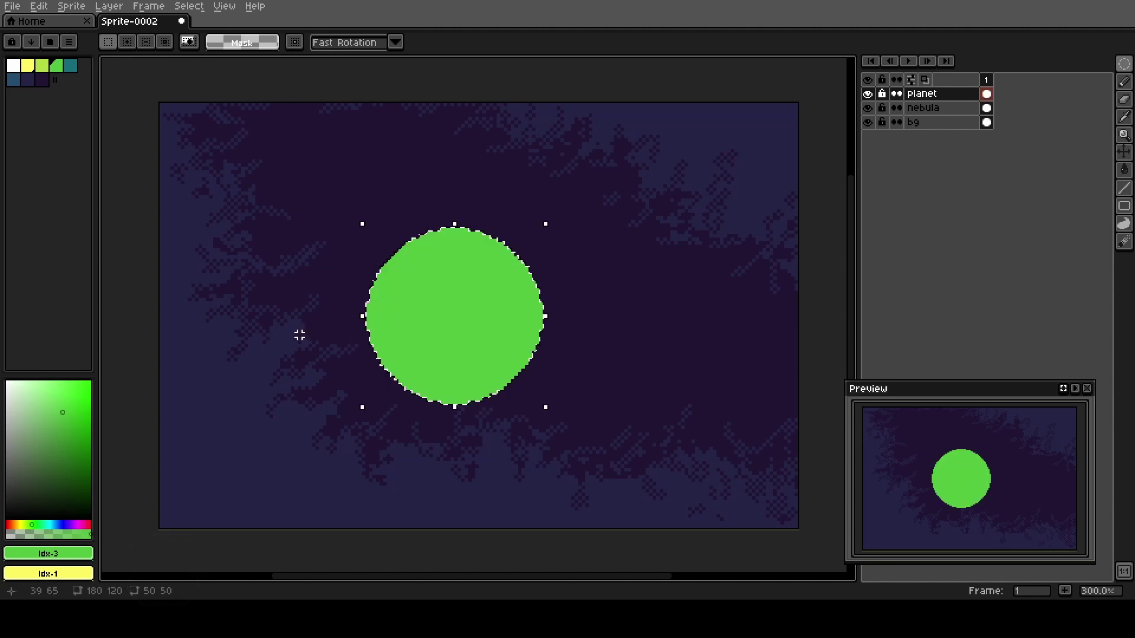
Move the green circle slightly up and right toward the middle of the canvas and deselect it.
key("h")
left_click_drag(446, 332, 491, 300)
key("v")
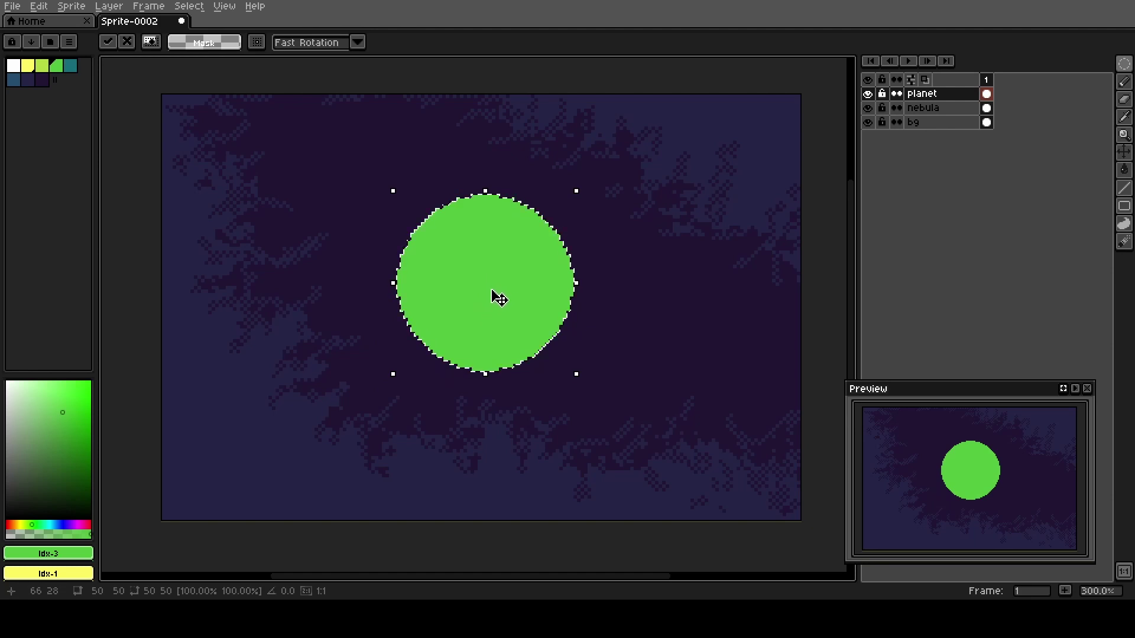
key("ctrl+d")
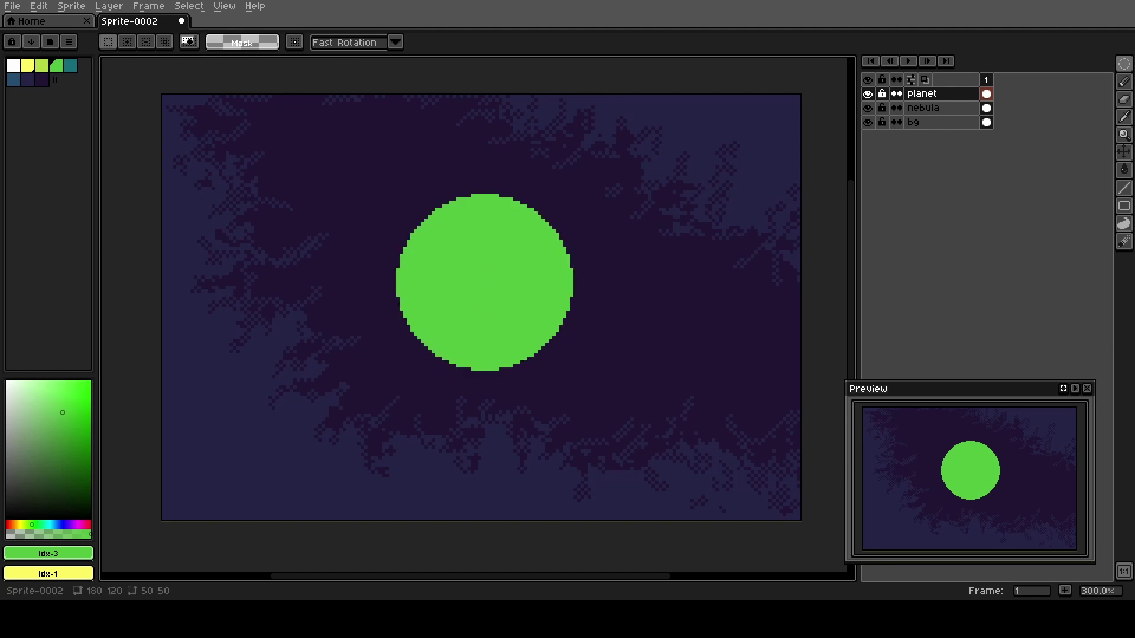
Lasso a jagged chunk of about 17×29 px at the planet's right edge, move it outward and rotate it about -33.5°.
left_click(1120, 65)
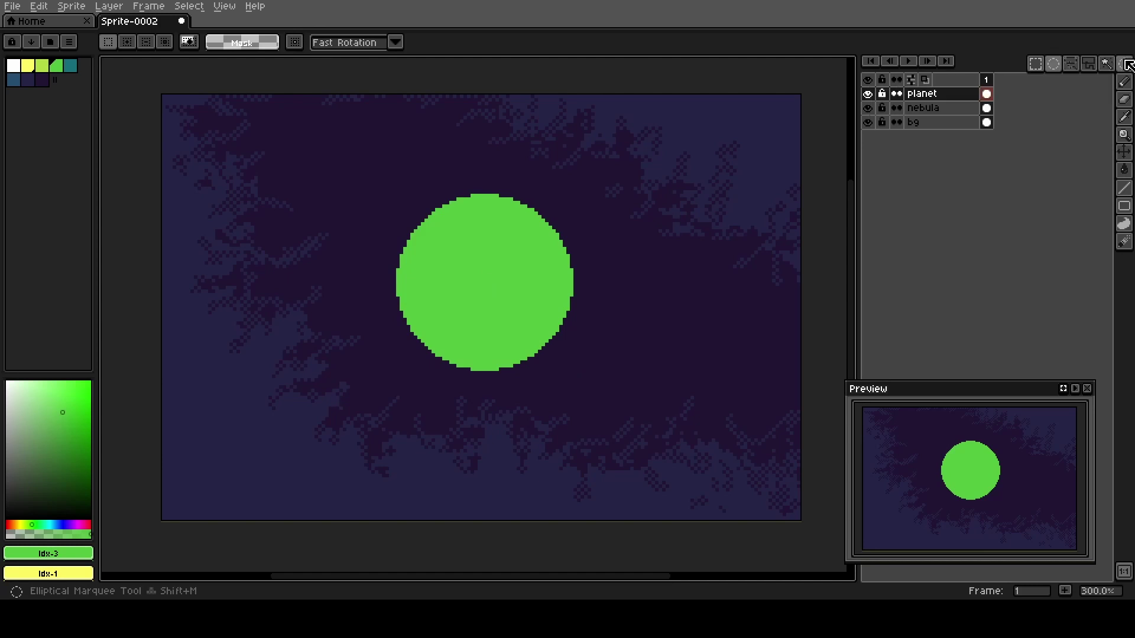
left_click(1073, 67)
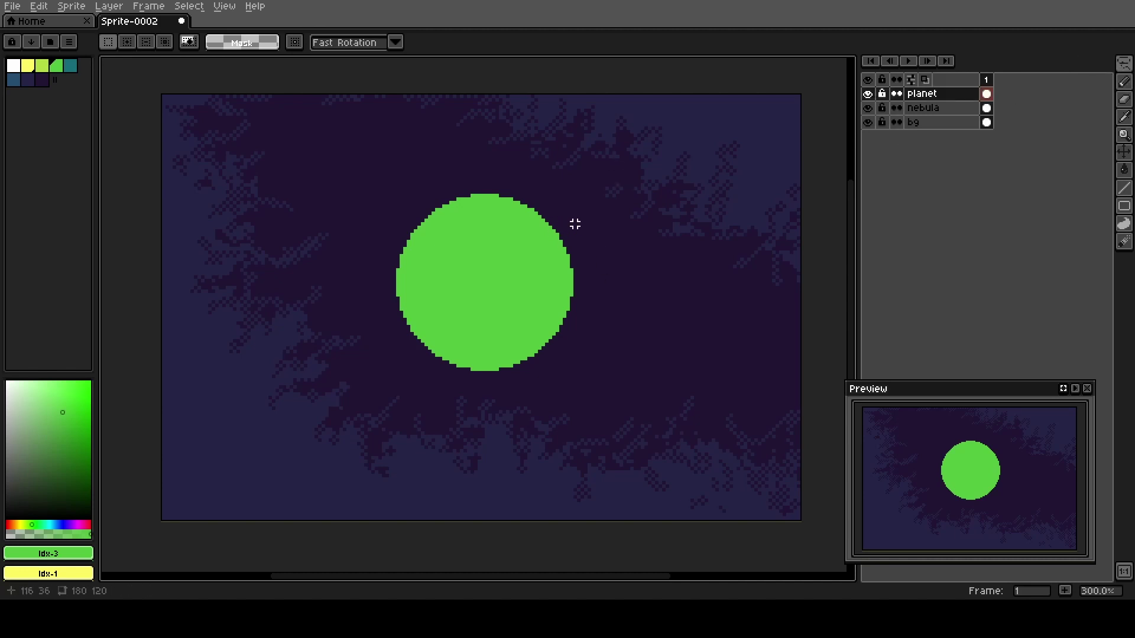
mouse_move(574, 223)
left_mouse_down()
mouse_move(561, 269)
mouse_move(529, 284)
mouse_move(577, 319)
mouse_move(586, 280)
mouse_move(575, 223)
left_mouse_up()
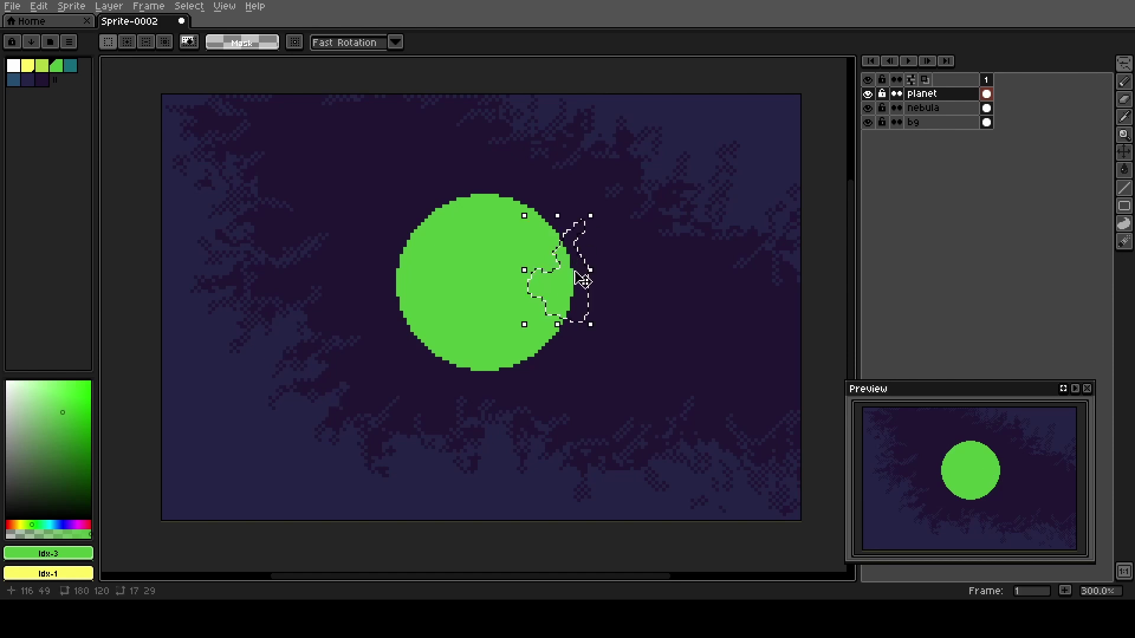
mouse_move(582, 281)
left_mouse_down()
mouse_move(603, 295)
mouse_move(618, 282)
left_mouse_up()
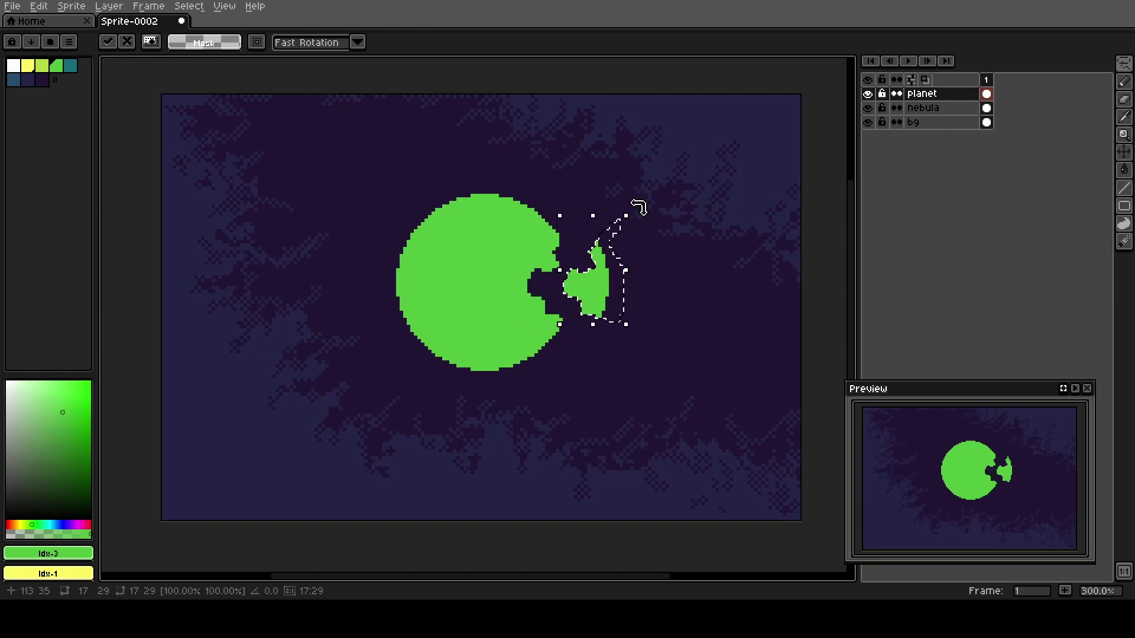
mouse_move(639, 207)
left_mouse_down()
mouse_move(653, 230)
mouse_move(650, 255)
left_mouse_up()
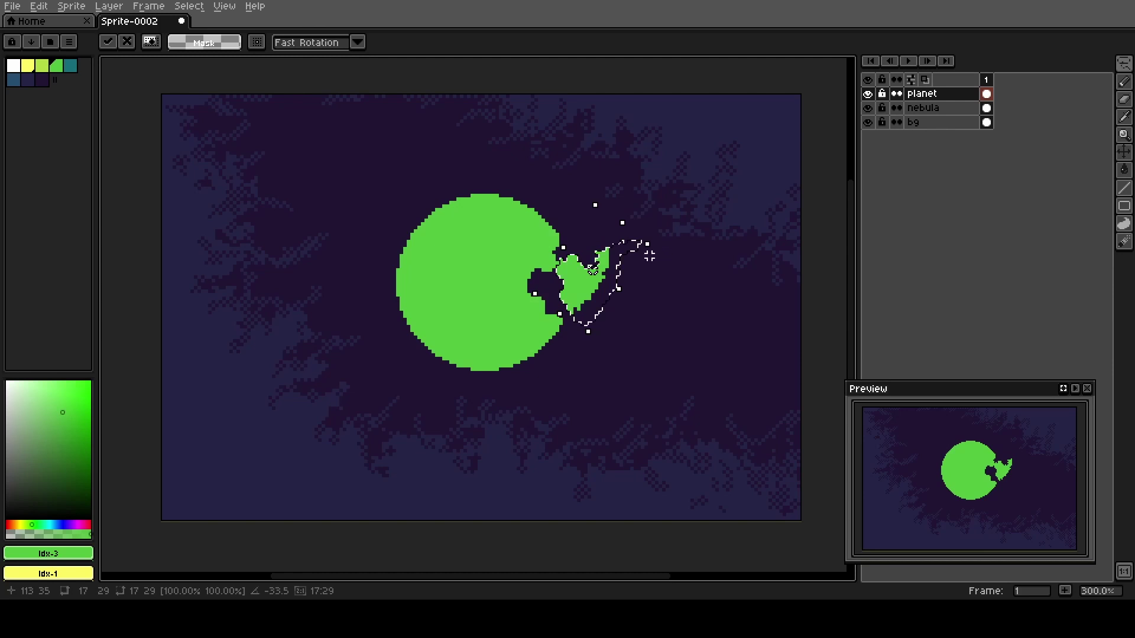
left_click(567, 353)
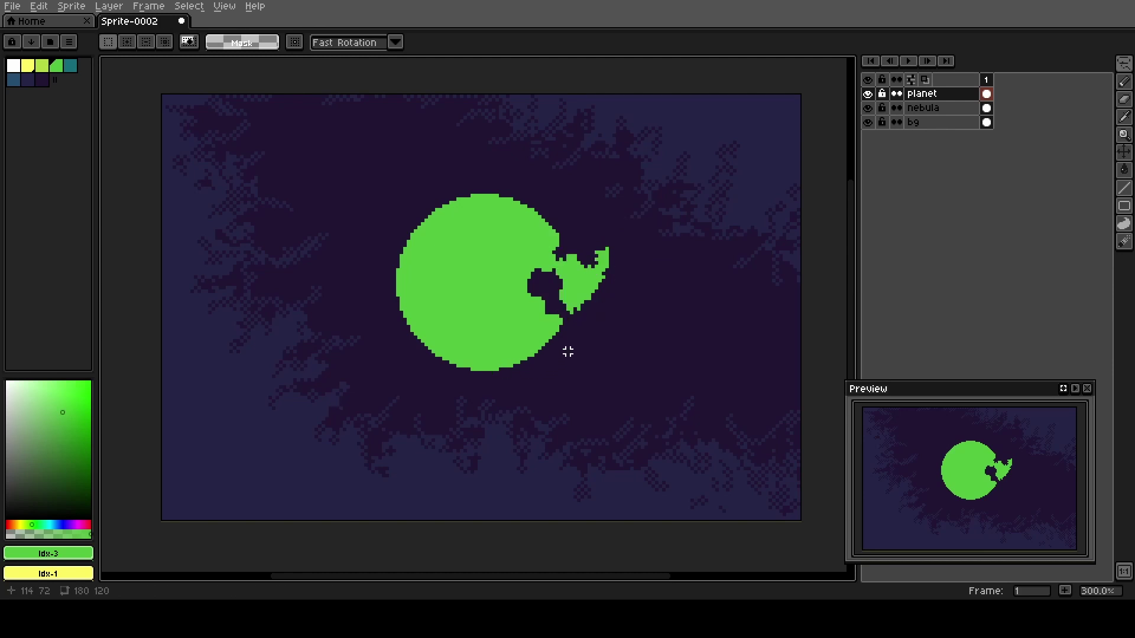
Lasso two more jagged chunks at the planet's lower right, shift each outward, and rotate them about -20.5° and 14.6°.
mouse_move(559, 355)
left_mouse_down()
mouse_move(526, 340)
mouse_move(472, 362)
mouse_move(483, 380)
mouse_move(536, 376)
mouse_move(555, 354)
mouse_move(503, 358)
mouse_move(556, 389)
left_mouse_up()
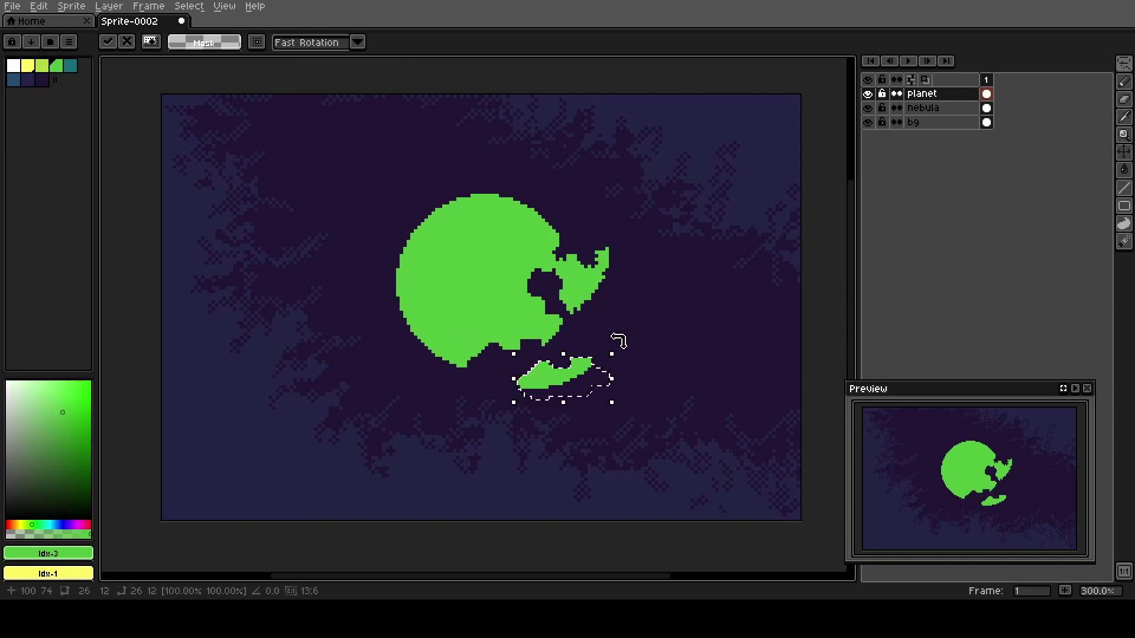
left_click_drag(618, 353, 629, 375)
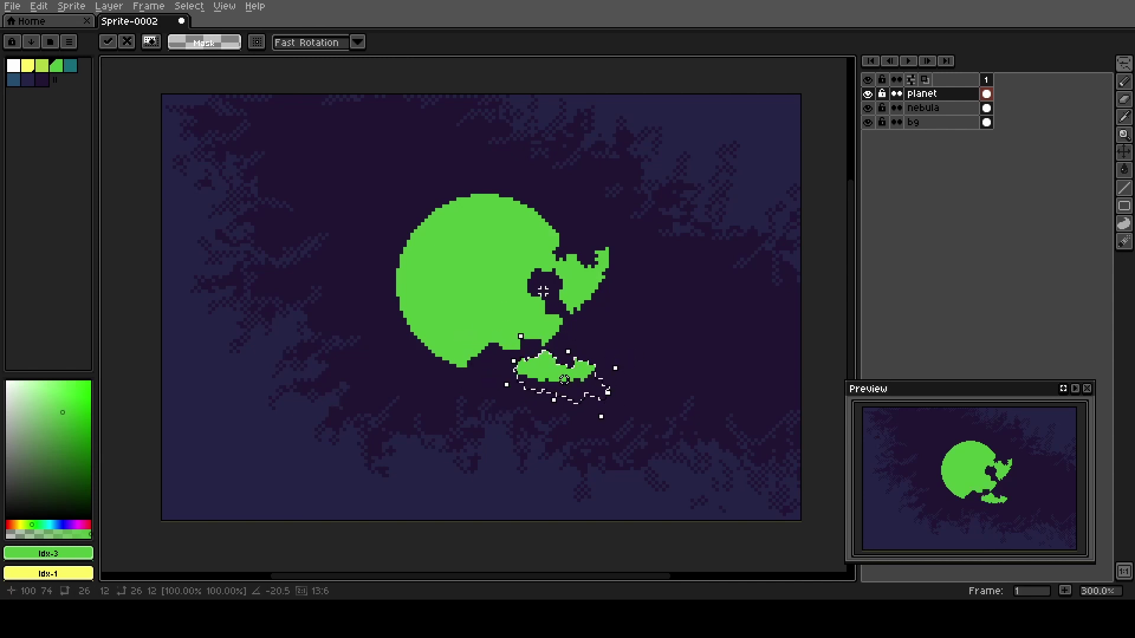
mouse_move(543, 291)
left_mouse_down()
mouse_move(514, 303)
mouse_move(514, 345)
mouse_move(549, 349)
mouse_move(567, 324)
mouse_move(539, 292)
mouse_move(566, 331)
mouse_move(556, 329)
left_mouse_up()
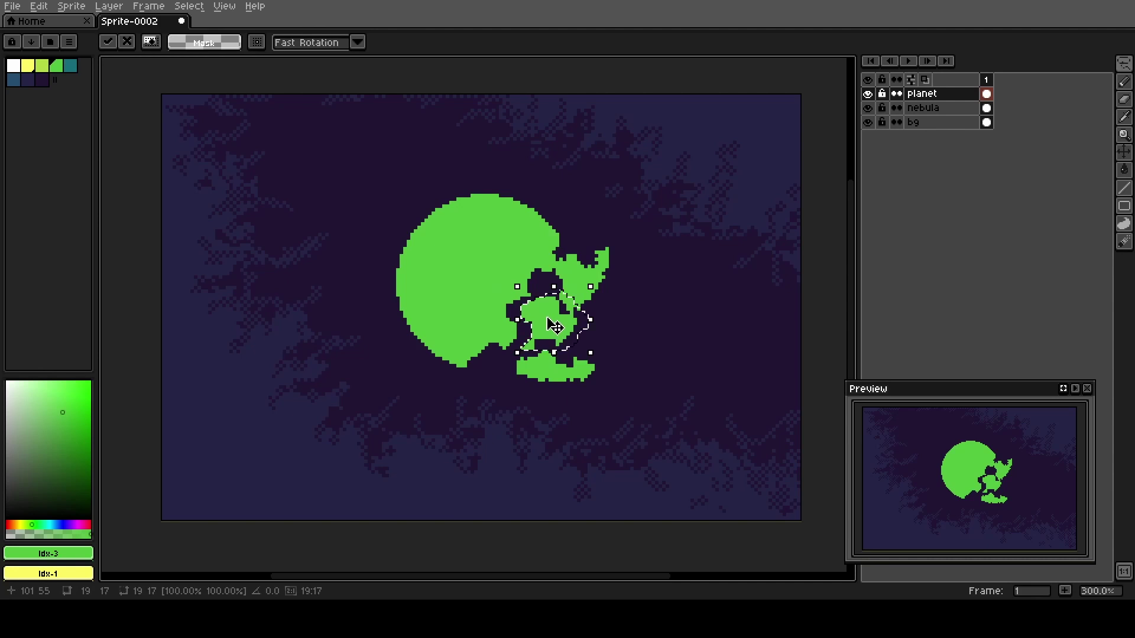
left_click_drag(552, 276, 547, 305)
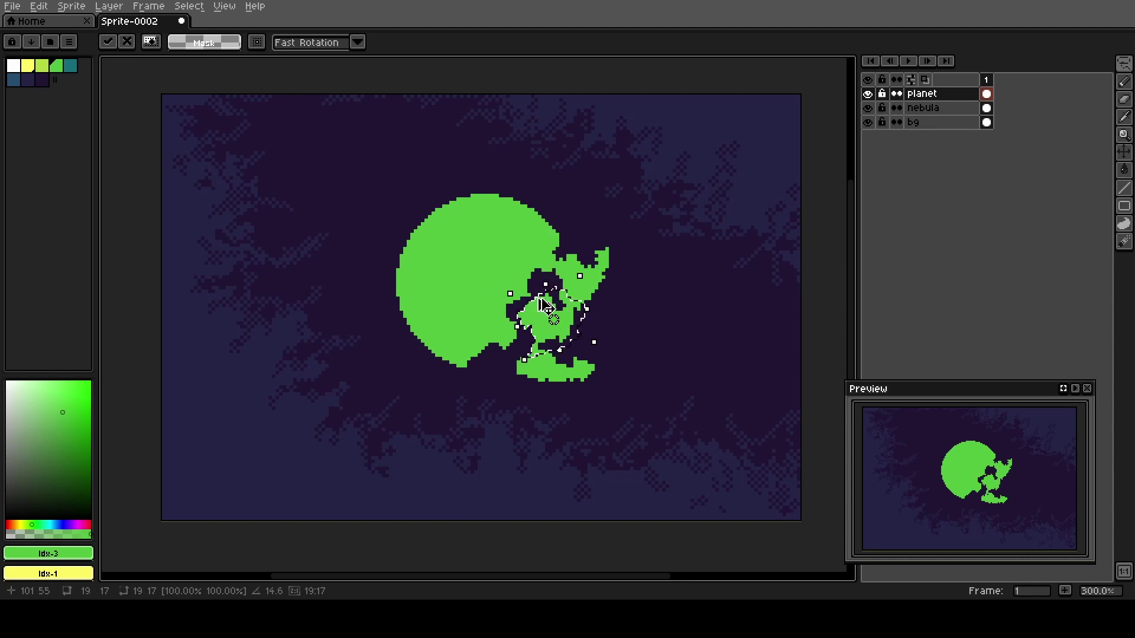
Lasso a 20×15 px area of the lower-right chunk and the outer part of the right-edge chunk, and shift each piece outward.
left_click(585, 327)
mouse_move(603, 341)
left_mouse_down()
mouse_move(547, 370)
mouse_move(607, 384)
mouse_move(602, 341)
left_mouse_up()
left_click_drag(584, 378, 617, 368)
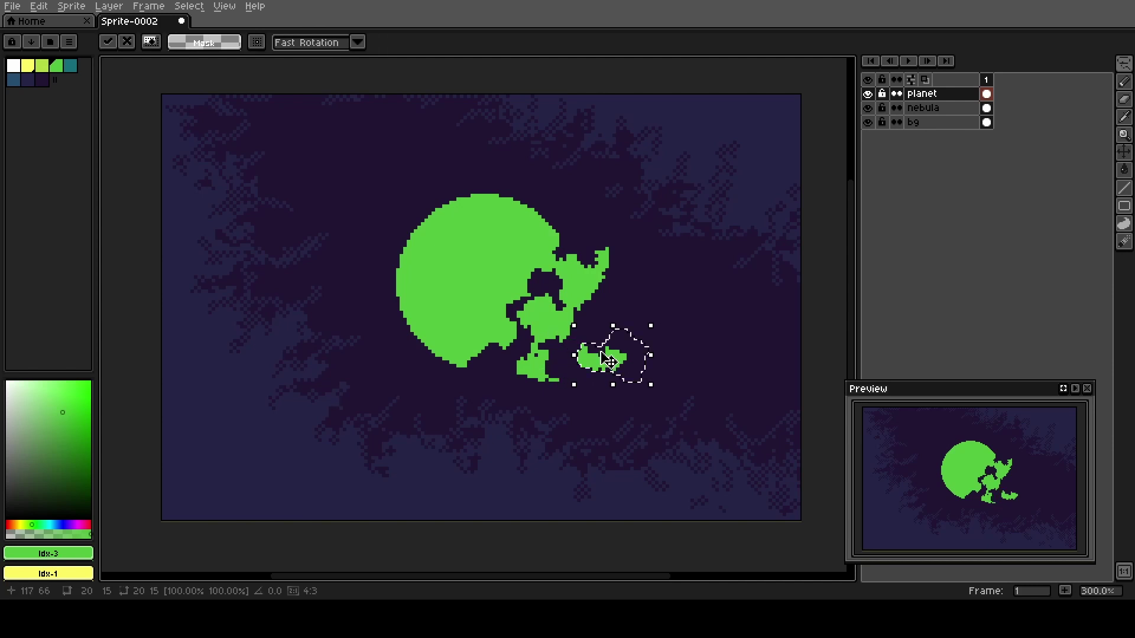
key("Return")
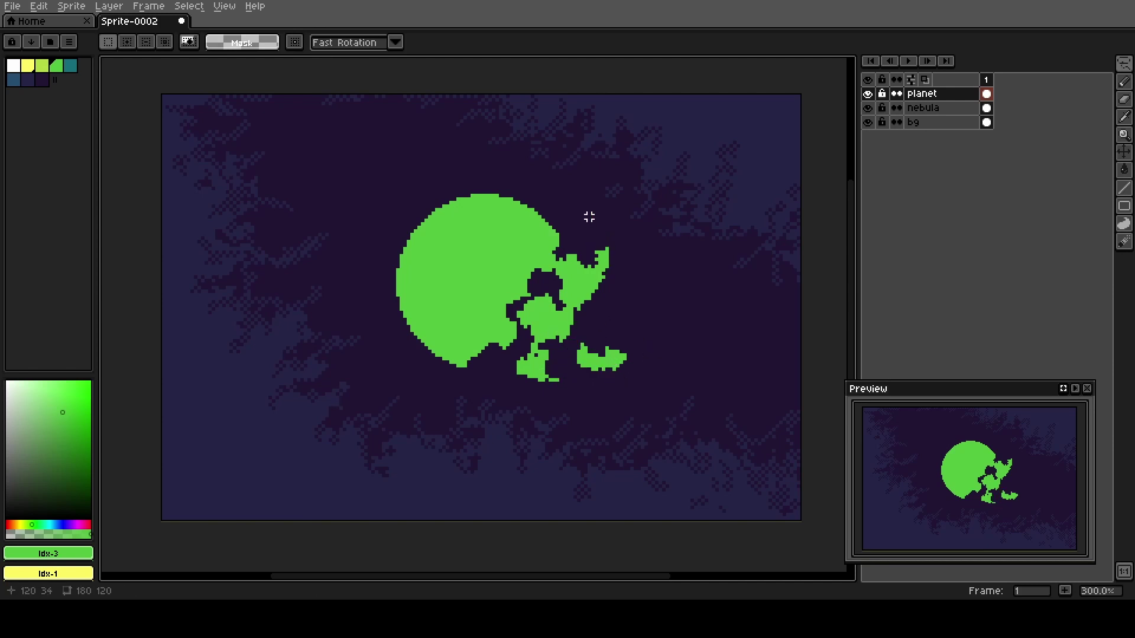
mouse_move(597, 231)
left_mouse_down()
mouse_move(582, 254)
mouse_move(592, 302)
mouse_move(629, 269)
mouse_move(597, 232)
left_mouse_up()
mouse_move(606, 276)
left_mouse_down()
mouse_move(621, 306)
mouse_move(609, 300)
left_mouse_up()
left_click(539, 283)
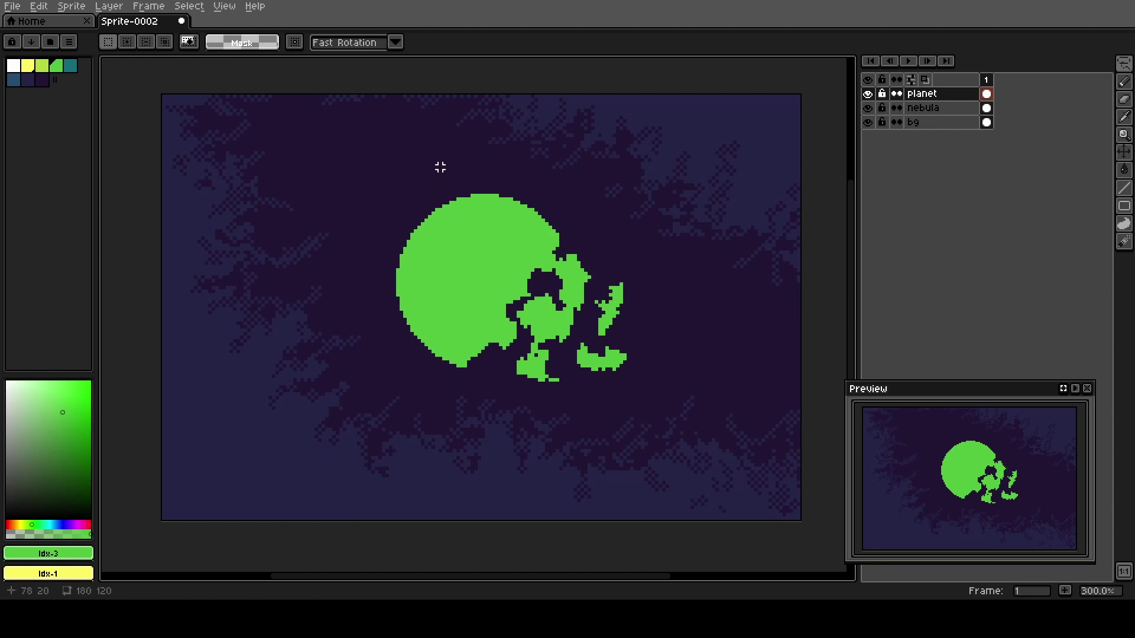
Lasso a chunk of about 30×16 px at the planet's top edge, move it upward and rotate it 17.5°.
mouse_move(429, 174)
left_mouse_down()
mouse_move(479, 203)
mouse_move(472, 223)
mouse_move(525, 214)
mouse_move(511, 181)
mouse_move(426, 171)
left_mouse_up()
left_click_drag(501, 192, 500, 162)
left_click_drag(413, 116, 409, 151)
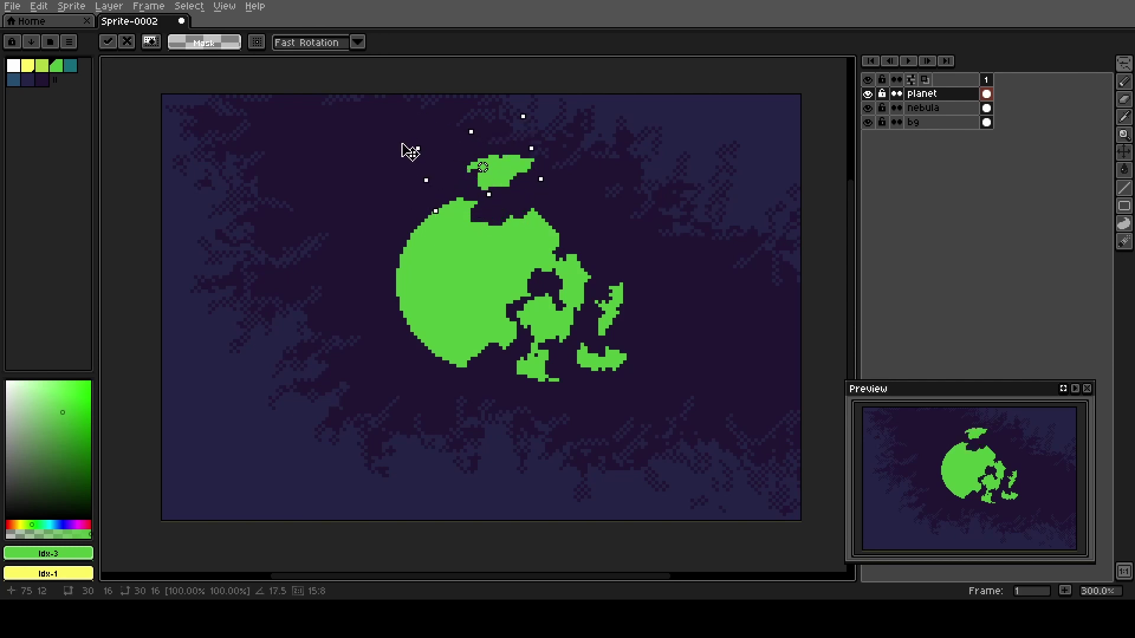
left_click(387, 263)
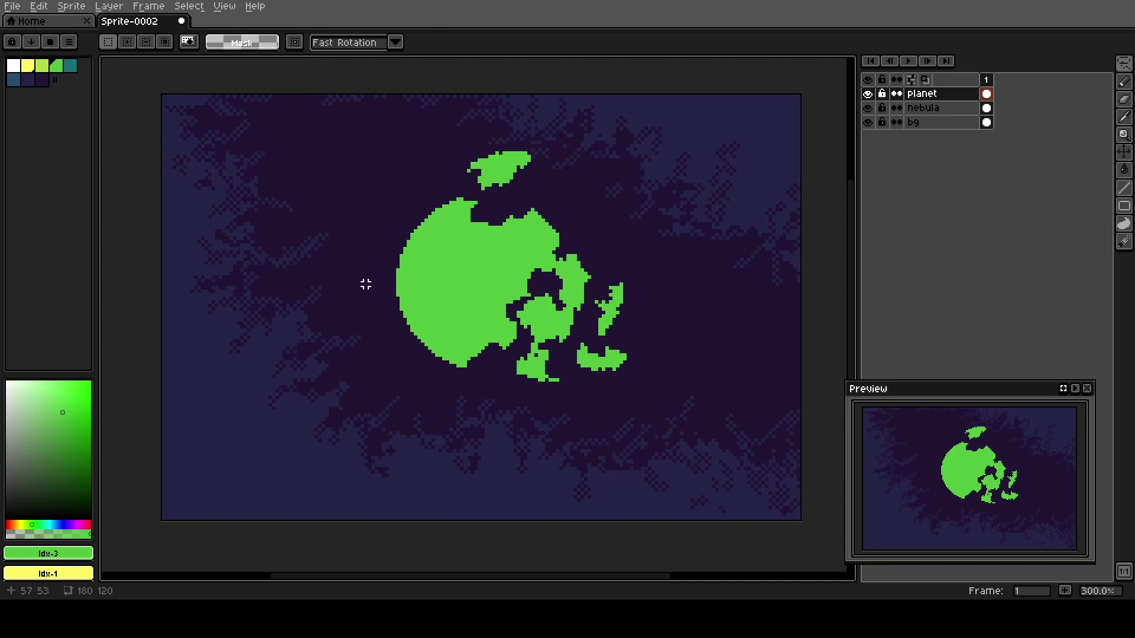
Lasso a 16×17 px chunk at the planet's left edge, move it outward, rotate it 26.8°, and split off its lower part.
mouse_move(366, 285)
left_mouse_down()
mouse_move(412, 297)
mouse_move(437, 330)
mouse_move(406, 355)
mouse_move(367, 309)
mouse_move(371, 290)
mouse_move(356, 297)
mouse_move(387, 279)
mouse_move(404, 304)
mouse_move(389, 324)
mouse_move(354, 302)
mouse_move(341, 325)
left_mouse_up()
key("Return")
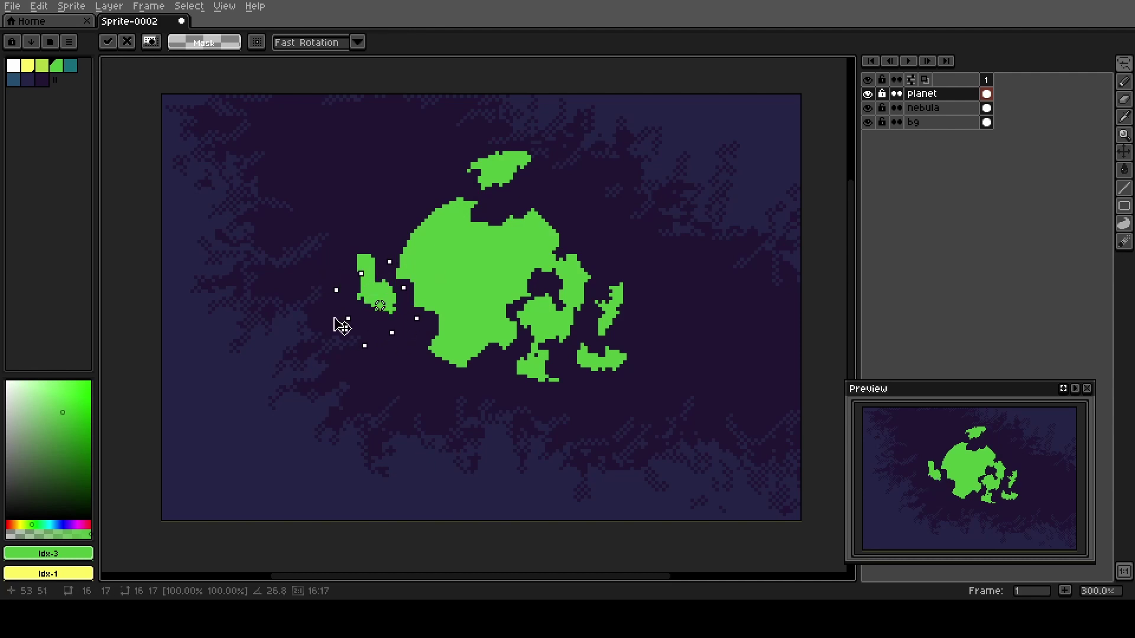
mouse_move(382, 293)
left_mouse_down()
mouse_move(381, 315)
mouse_move(393, 311)
left_mouse_up()
left_click(397, 276)
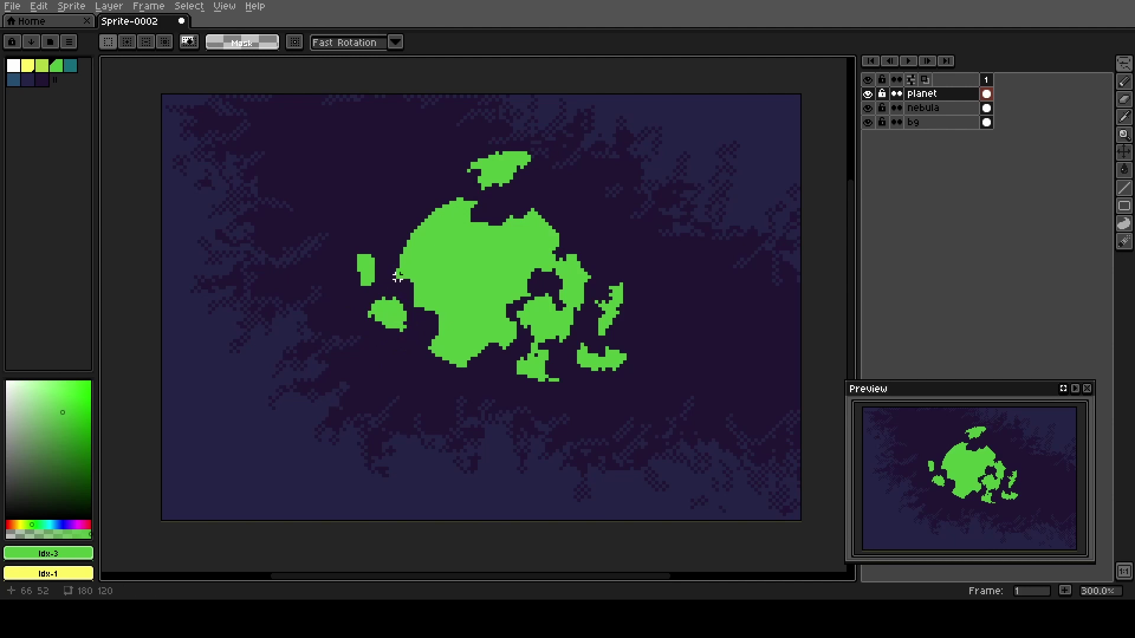
Lasso a chunk of about 26×24 px from the planet's upper left, move it up and outward and rotate it about -14.1°.
mouse_move(389, 218)
left_mouse_down()
mouse_move(436, 260)
mouse_move(467, 269)
mouse_move(476, 254)
mouse_move(451, 242)
mouse_move(454, 196)
mouse_move(418, 192)
mouse_move(390, 219)
left_mouse_up()
left_click_drag(454, 248, 435, 221)
left_click_drag(458, 140, 465, 161)
mouse_move(418, 205)
left_mouse_down()
mouse_move(429, 193)
mouse_move(413, 184)
left_mouse_up()
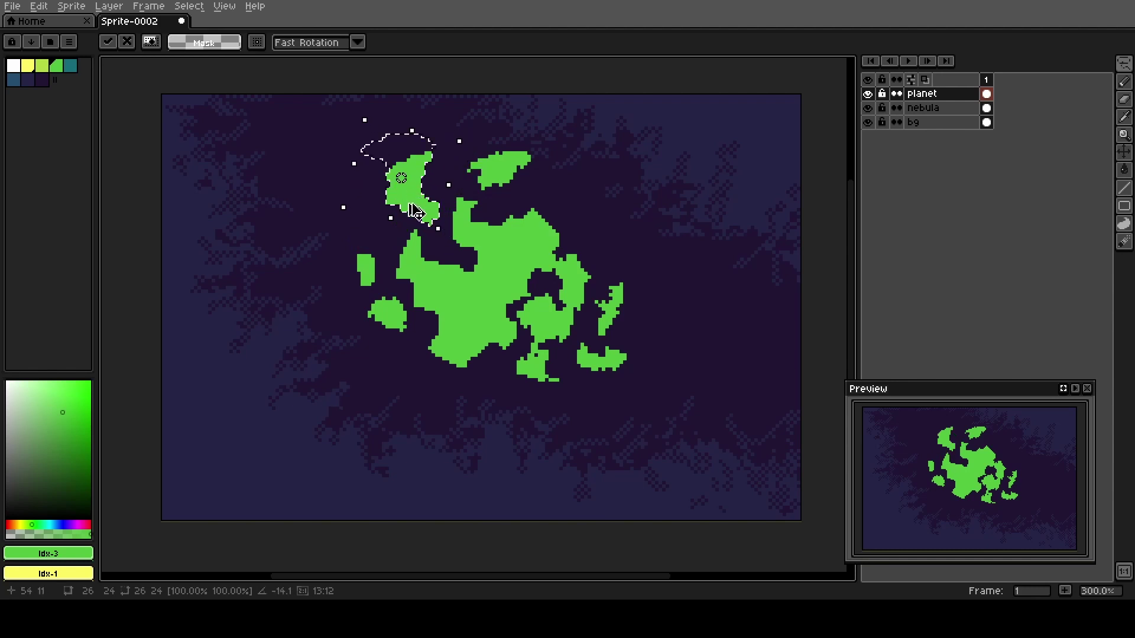
left_click(469, 337)
Lasso the planet's lower part with a jagged upper edge, about 30×26 px, shift it slightly down and deselect it.
left_click_drag(422, 319, 422, 319)
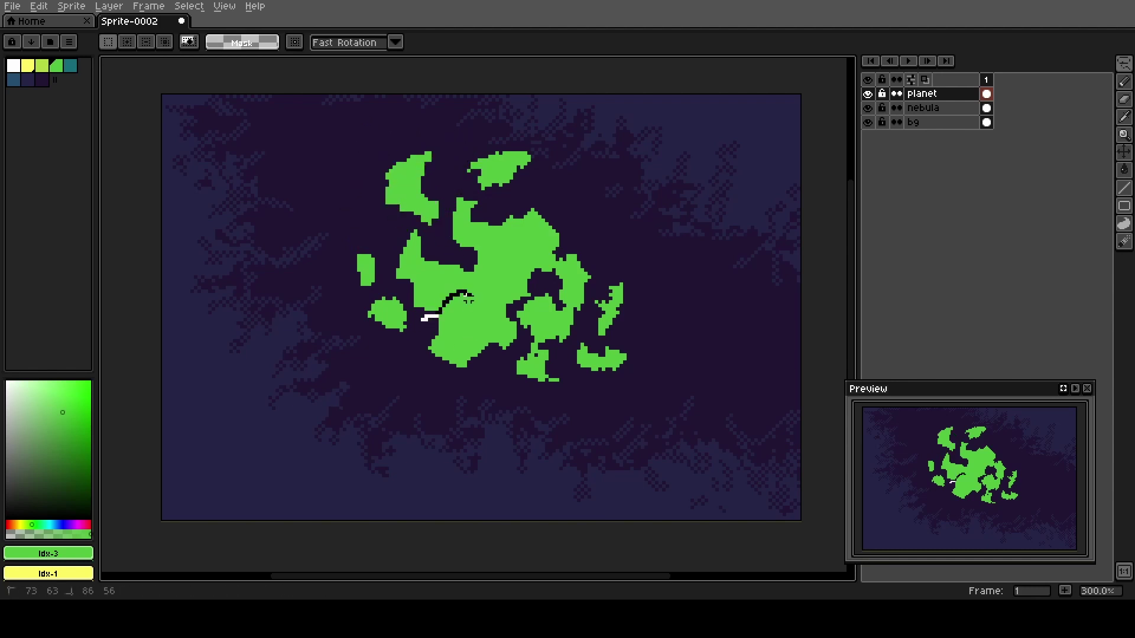
mouse_move(468, 298)
left_mouse_down()
mouse_move(508, 302)
mouse_move(519, 333)
mouse_move(470, 376)
mouse_move(435, 372)
mouse_move(416, 318)
mouse_move(476, 339)
left_mouse_up()
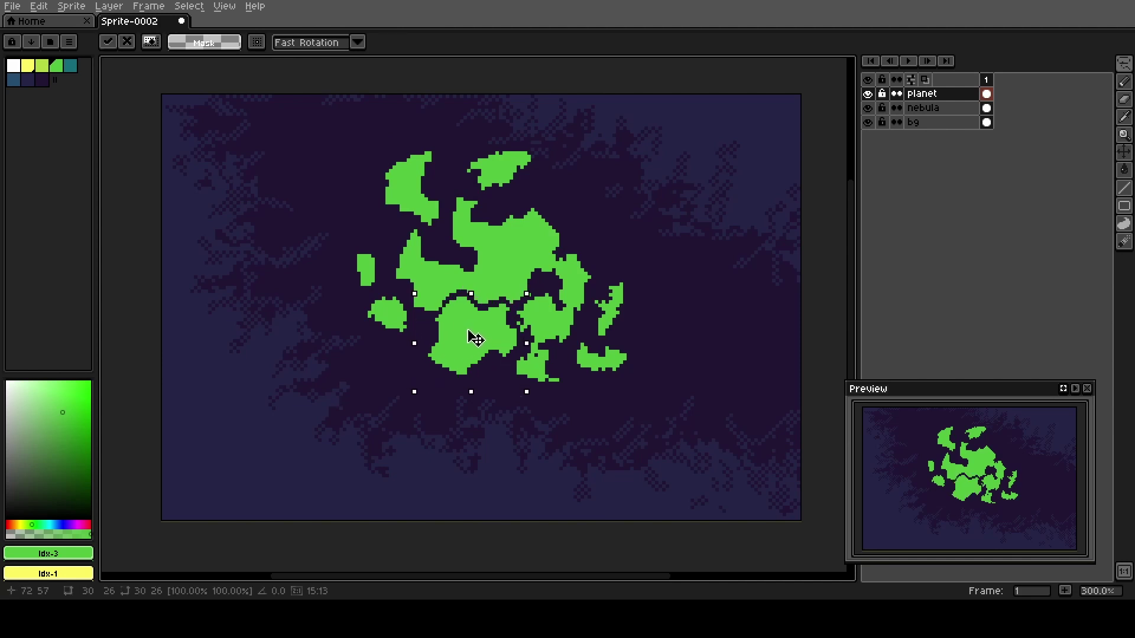
key("ctrl+d")
Lasso a chunk of about 28×23 px from the planet's upper right, shift it outward and rotate it about 15.1°.
mouse_move(486, 214)
left_mouse_down()
mouse_move(496, 237)
mouse_move(482, 265)
mouse_move(533, 274)
mouse_move(553, 270)
mouse_move(574, 230)
mouse_move(557, 200)
mouse_move(515, 200)
mouse_move(492, 218)
mouse_move(535, 236)
left_mouse_up()
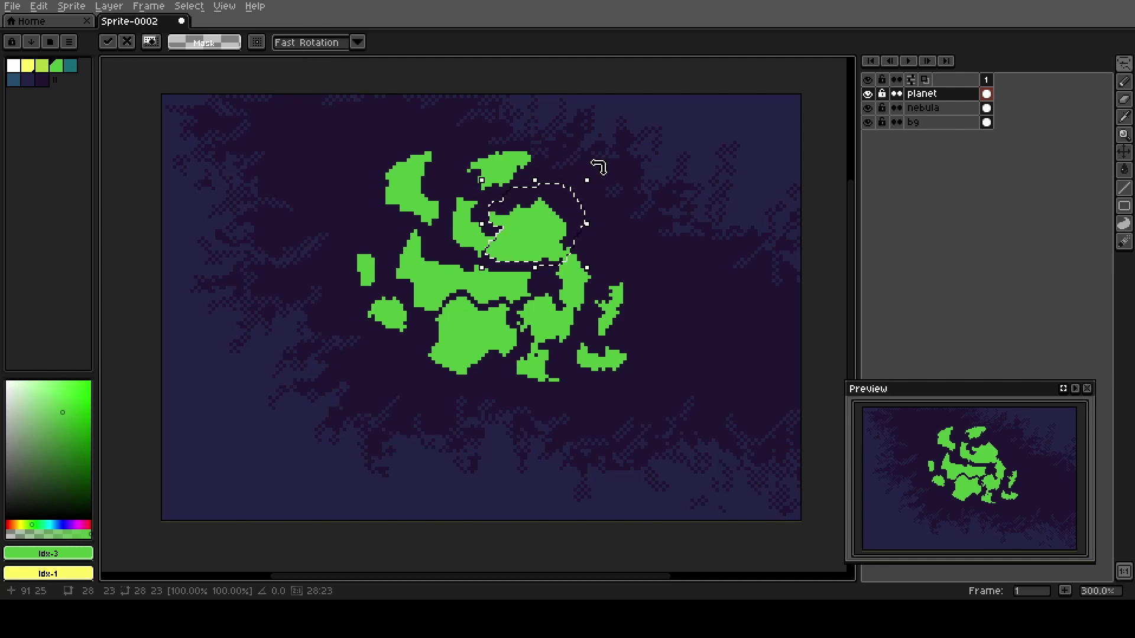
left_click_drag(599, 167, 580, 156)
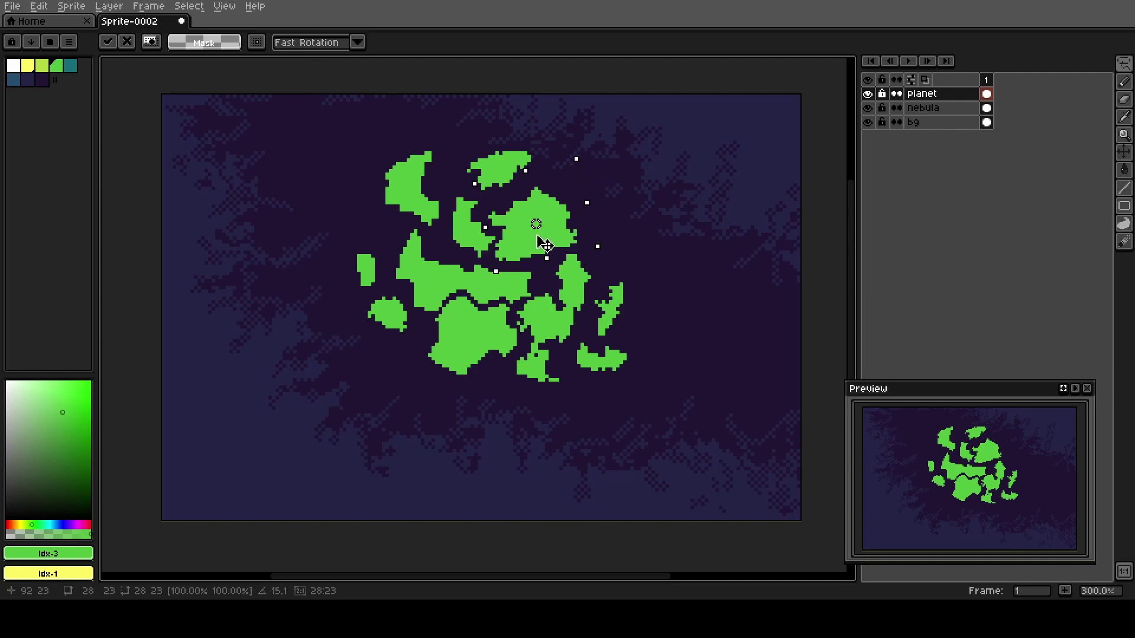
left_click(355, 299)
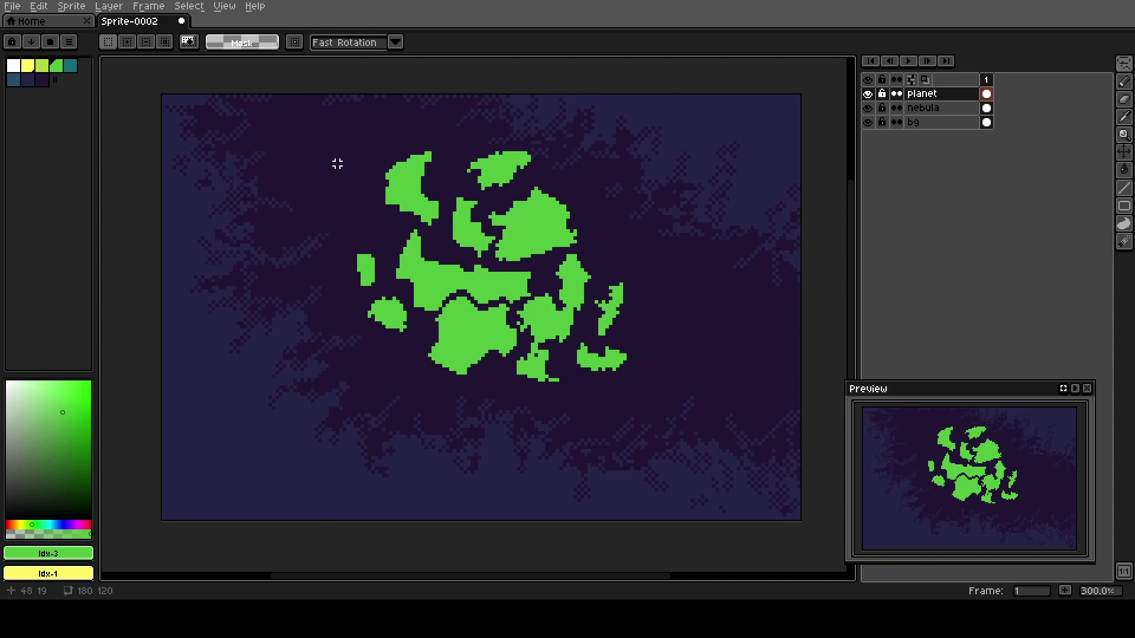
Split the upper-left chunk by lassoing a 17×20 px area across its middle and moving that piece outward to the left.
mouse_move(372, 155)
left_mouse_down()
mouse_move(412, 214)
mouse_move(380, 213)
mouse_move(362, 158)
left_mouse_up()
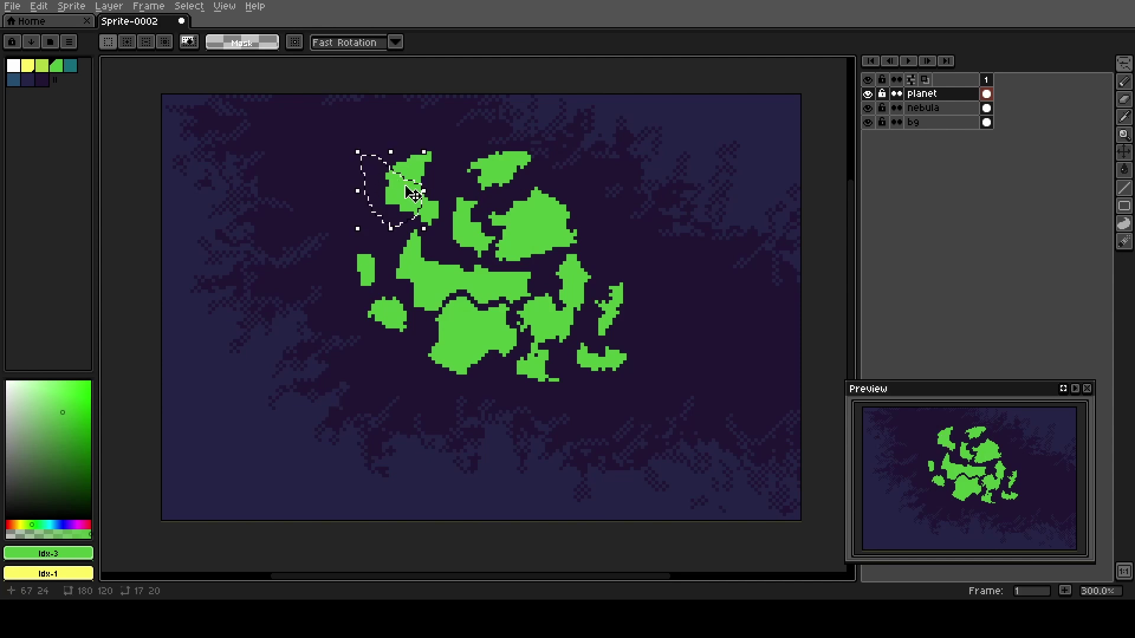
left_click_drag(413, 195, 370, 186)
left_click(423, 213)
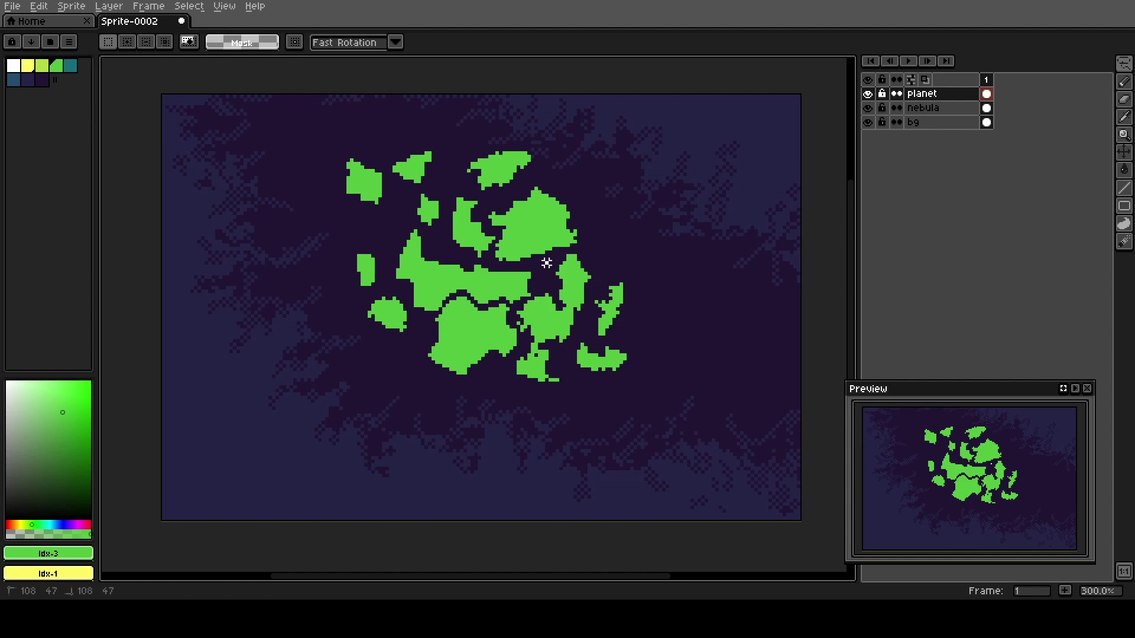
Lasso the upper parts of the right-hand chunks and move them outward, separating a piece from the round chunk below the centre.
mouse_move(546, 263)
left_mouse_down()
mouse_move(635, 320)
mouse_move(629, 258)
mouse_move(580, 252)
mouse_move(551, 265)
mouse_move(625, 299)
left_mouse_up()
left_click(530, 330)
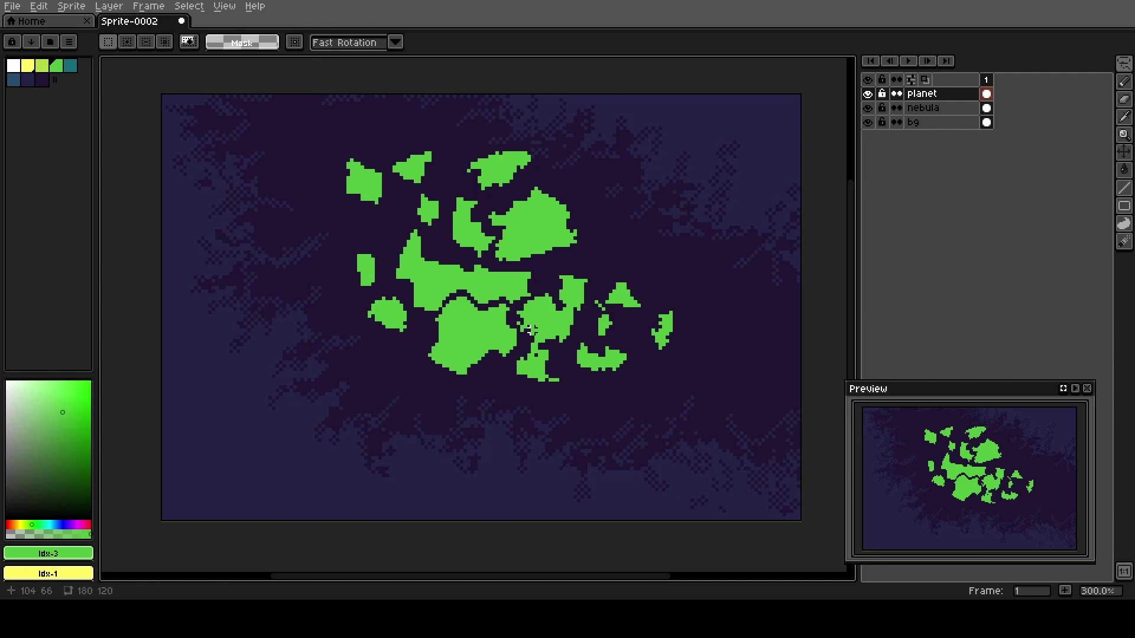
mouse_move(546, 288)
left_mouse_down()
mouse_move(564, 319)
mouse_move(590, 283)
mouse_move(568, 267)
mouse_move(538, 291)
mouse_move(588, 291)
left_mouse_up()
left_click(461, 325)
Break the lower-left corner off the large bottom chunk and the pointed left end off the middle chunk, moving each piece away.
mouse_move(411, 342)
left_mouse_down()
mouse_move(494, 393)
mouse_move(461, 398)
mouse_move(404, 365)
mouse_move(405, 341)
mouse_move(432, 378)
mouse_move(487, 385)
left_mouse_up()
left_click(456, 369)
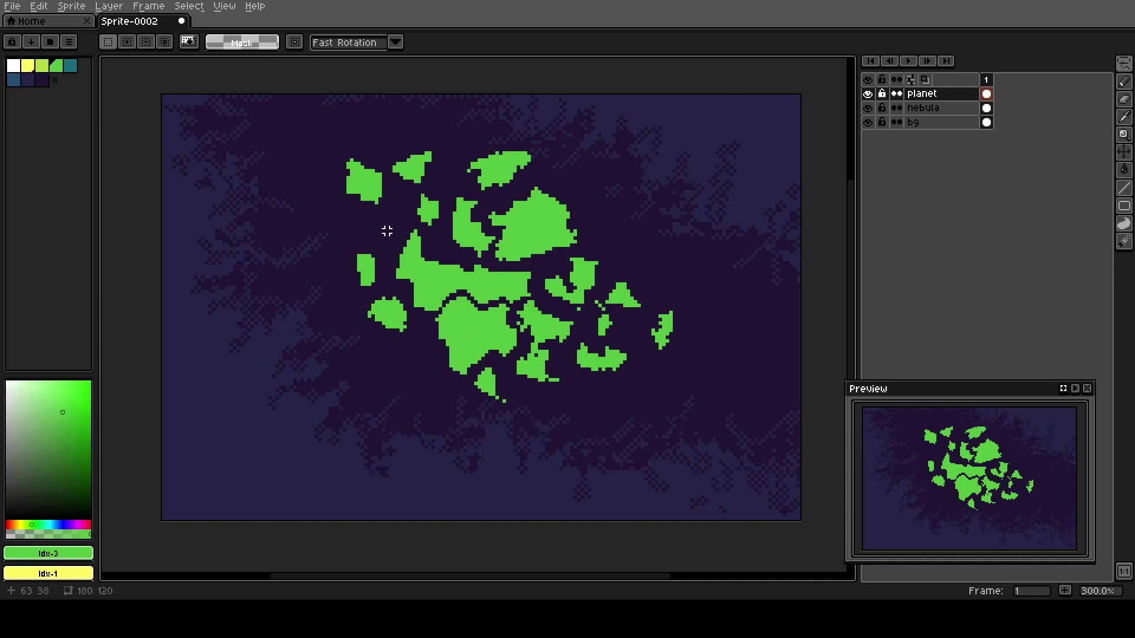
mouse_move(387, 231)
left_mouse_down()
mouse_move(444, 242)
mouse_move(448, 269)
mouse_move(394, 288)
mouse_move(383, 236)
mouse_move(407, 256)
left_mouse_up()
key("Return")
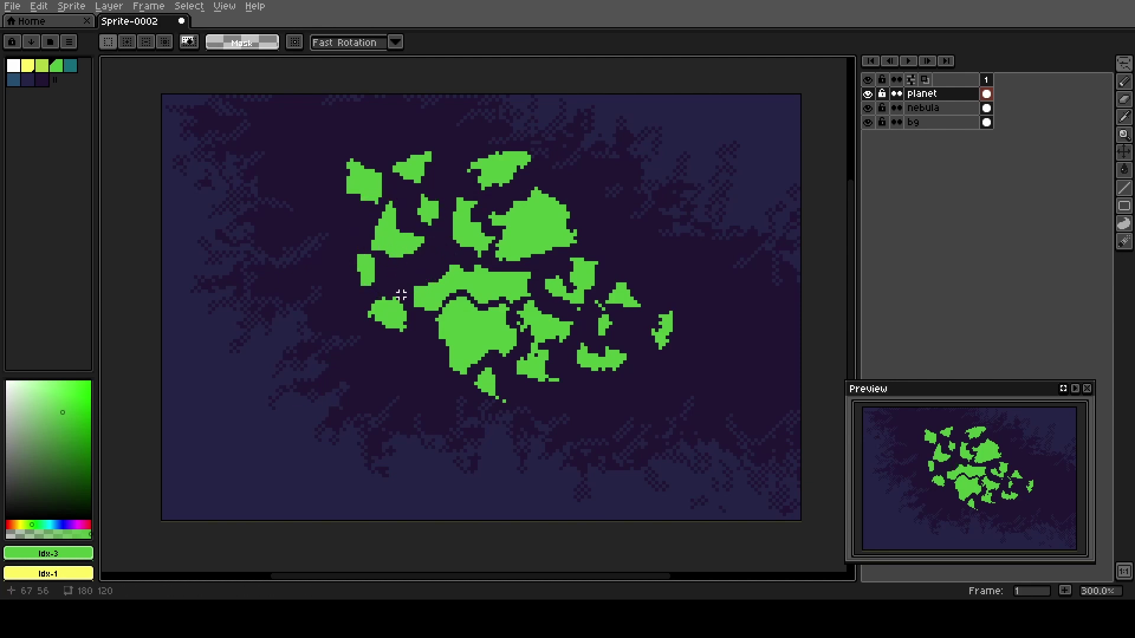
Erase jagged cracks and notches with a 1 px Eraser in the upper-left, central and right-hand chunks.
key("b")
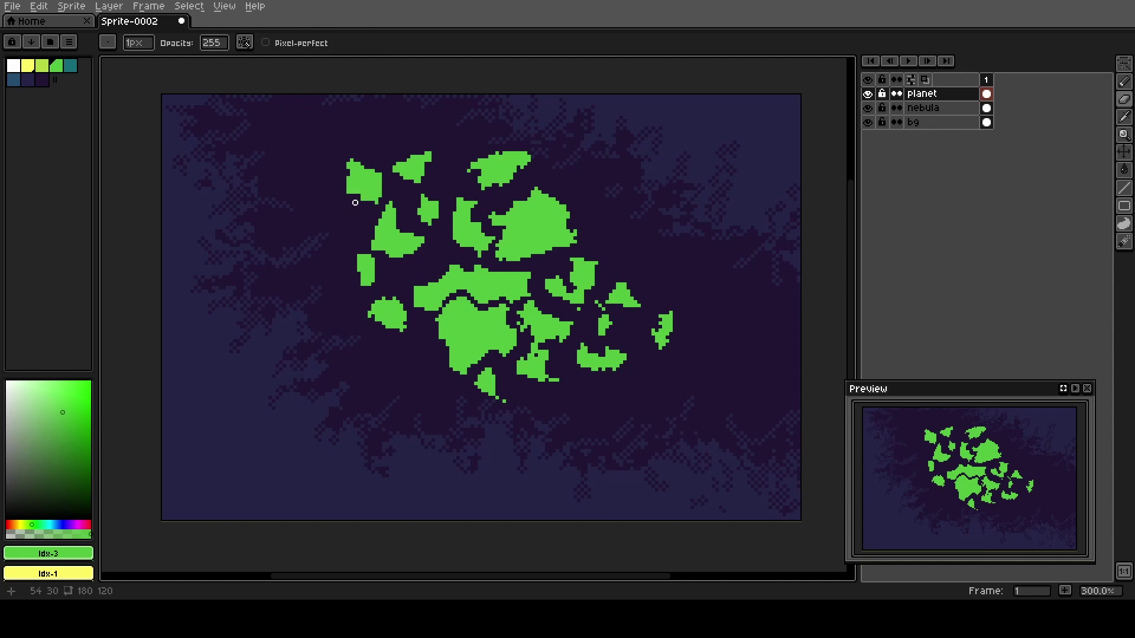
mouse_move(362, 202)
left_mouse_down()
mouse_move(362, 178)
mouse_move(354, 188)
mouse_move(390, 236)
mouse_move(378, 231)
left_mouse_up()
mouse_move(447, 269)
left_mouse_down()
mouse_move(465, 289)
mouse_move(447, 266)
mouse_move(412, 288)
mouse_move(405, 316)
mouse_move(419, 288)
mouse_move(433, 337)
mouse_move(468, 327)
mouse_move(444, 355)
mouse_move(497, 373)
mouse_move(482, 341)
left_mouse_up()
mouse_move(547, 308)
left_mouse_down()
mouse_move(519, 306)
mouse_move(536, 277)
mouse_move(522, 273)
mouse_move(529, 291)
mouse_move(504, 276)
mouse_move(494, 285)
mouse_move(522, 270)
mouse_move(528, 280)
mouse_move(519, 274)
mouse_move(525, 242)
left_mouse_up()
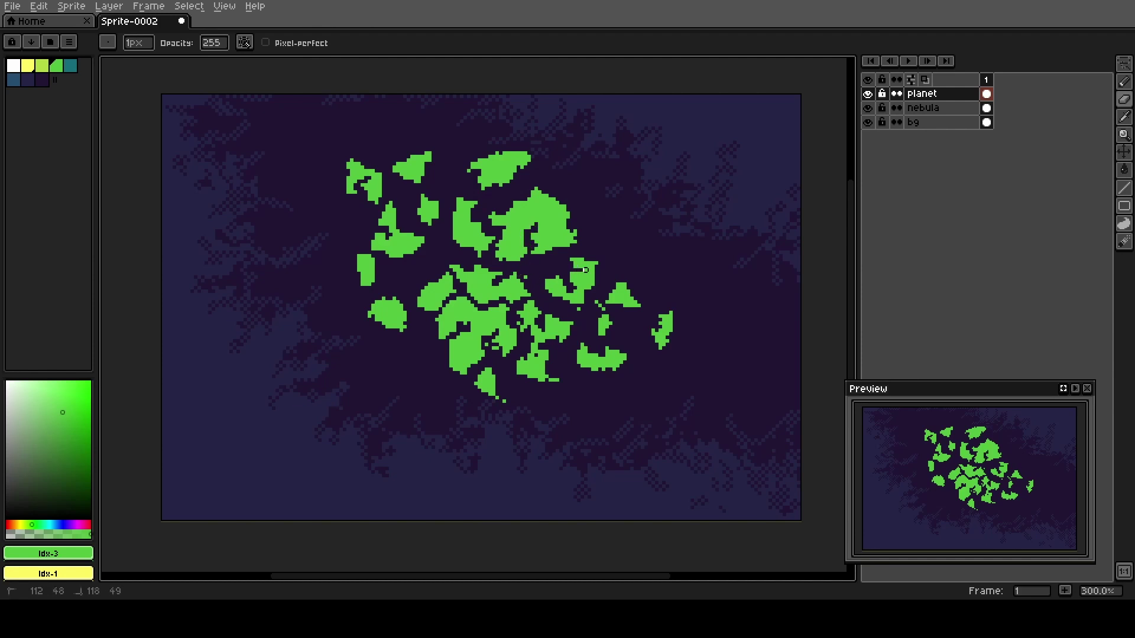
left_click_drag(586, 270, 589, 269)
mouse_move(637, 298)
left_mouse_down()
mouse_move(616, 308)
mouse_move(667, 334)
left_mouse_up()
mouse_move(608, 357)
left_mouse_down()
mouse_move(582, 372)
mouse_move(554, 380)
mouse_move(524, 374)
left_mouse_up()
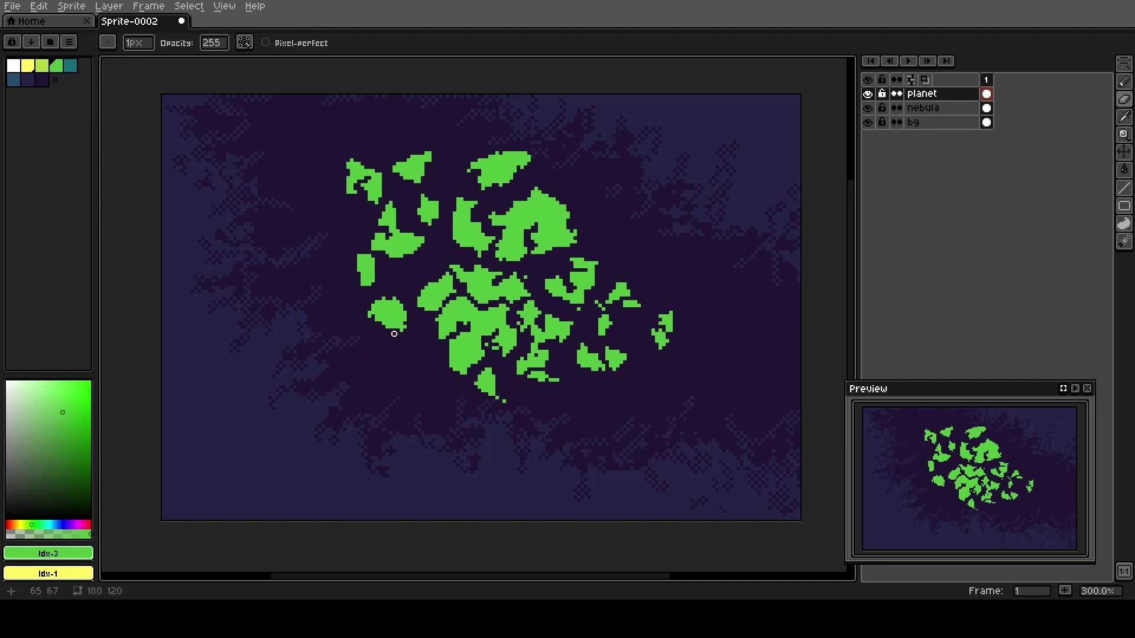
Undo the first erasing on the lower-left chunk, and carve notches into it and the remaining left and top chunks.
mouse_move(397, 323)
left_mouse_down()
mouse_move(380, 306)
mouse_move(387, 322)
mouse_move(398, 317)
mouse_move(383, 312)
mouse_move(402, 323)
left_mouse_up()
key("ctrl+z")
key("ctrl+z")
left_click_drag(390, 326, 383, 312)
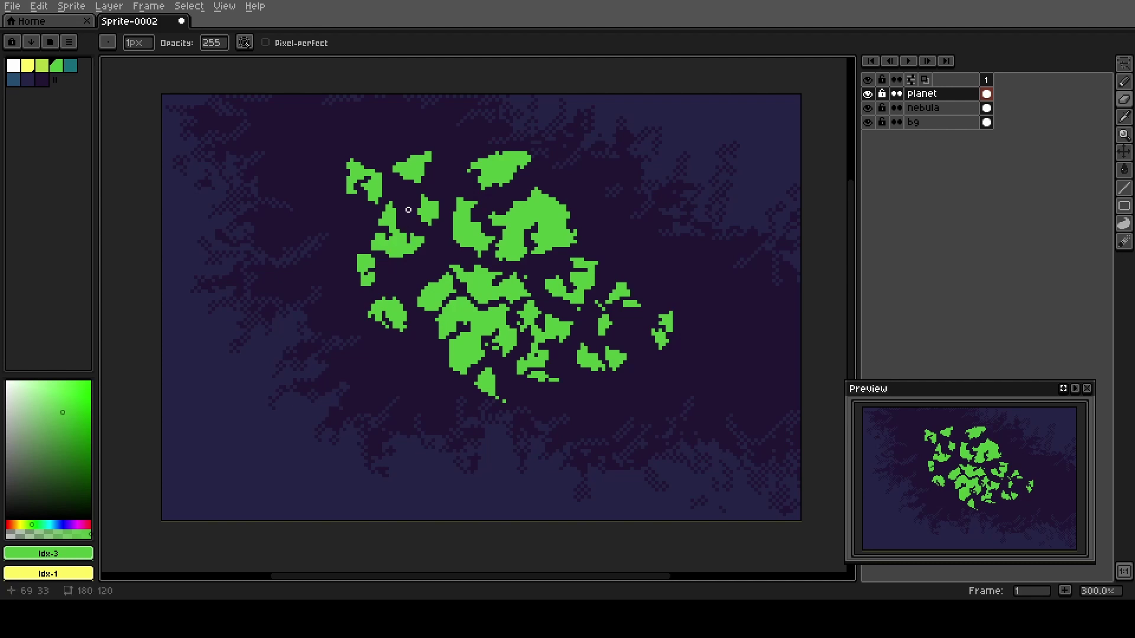
left_click_drag(404, 178, 407, 175)
mouse_move(511, 196)
left_mouse_down()
mouse_move(490, 171)
mouse_move(504, 185)
mouse_move(476, 196)
mouse_move(532, 196)
mouse_move(550, 216)
mouse_move(527, 194)
left_mouse_up()
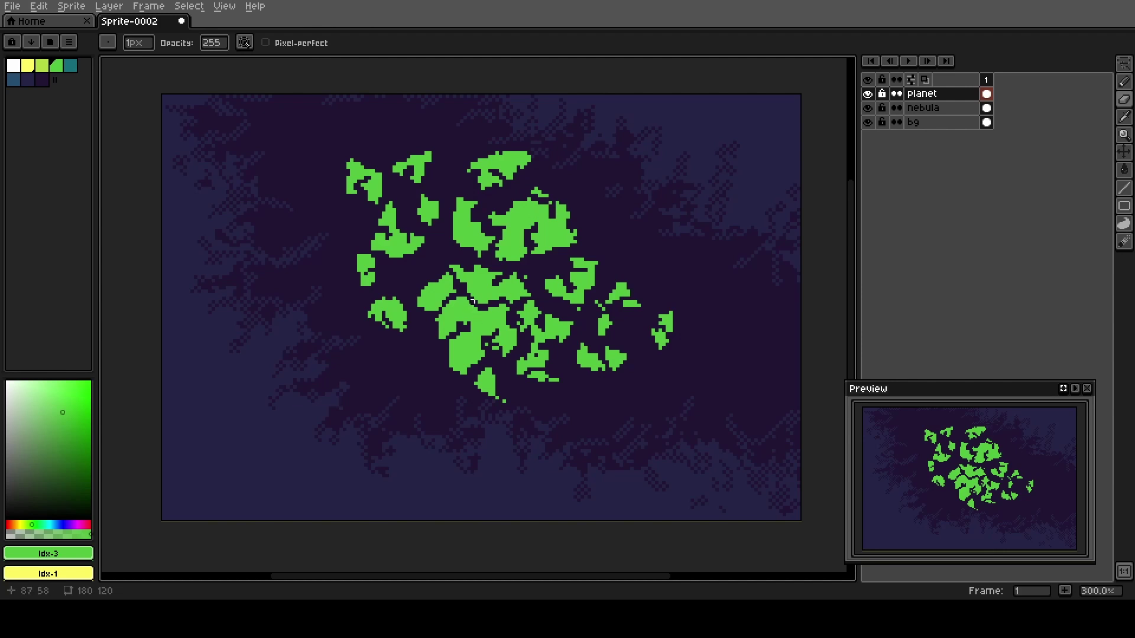
Select all the green chunks on the planet layer so that painting is limited to their pixels.
key("space")
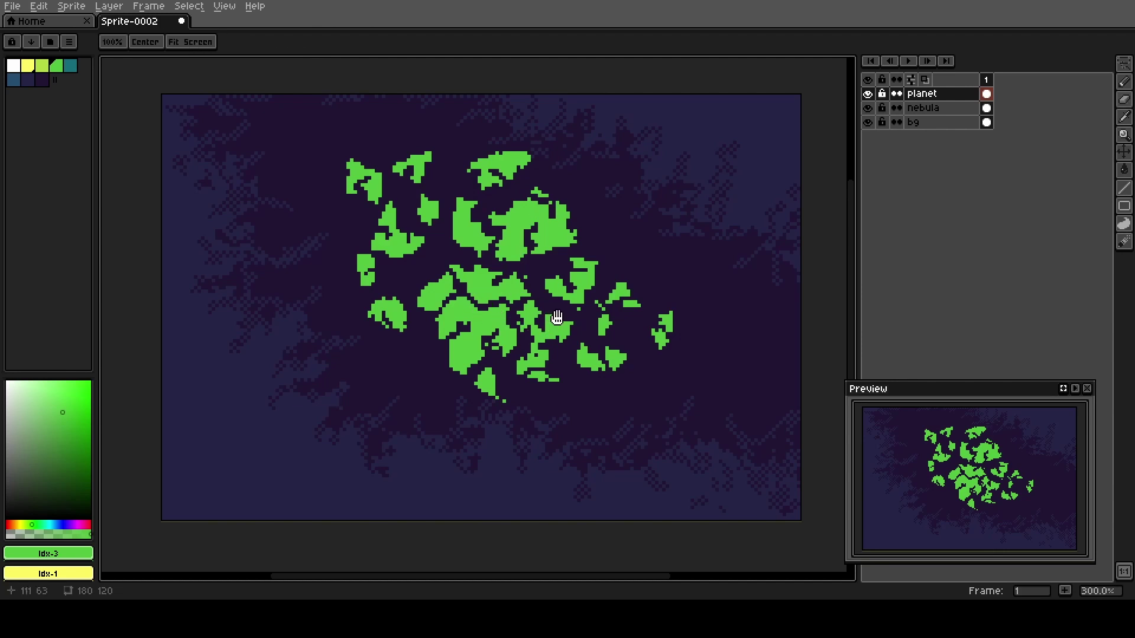
left_click_drag(556, 317, 549, 328)
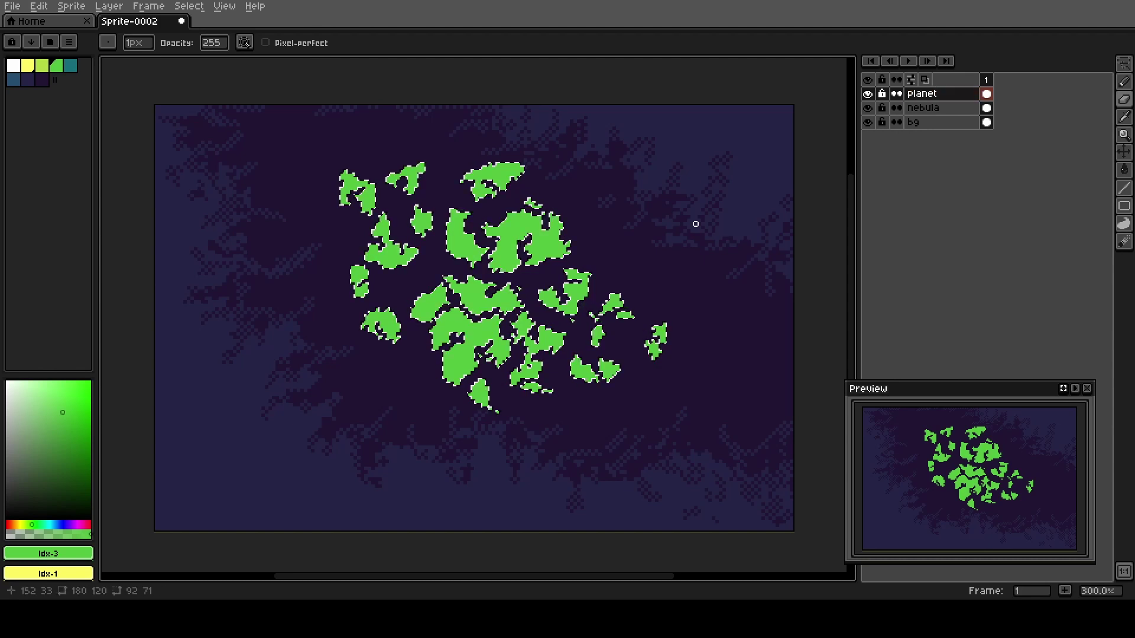
scroll(529, 227, "up", 1)
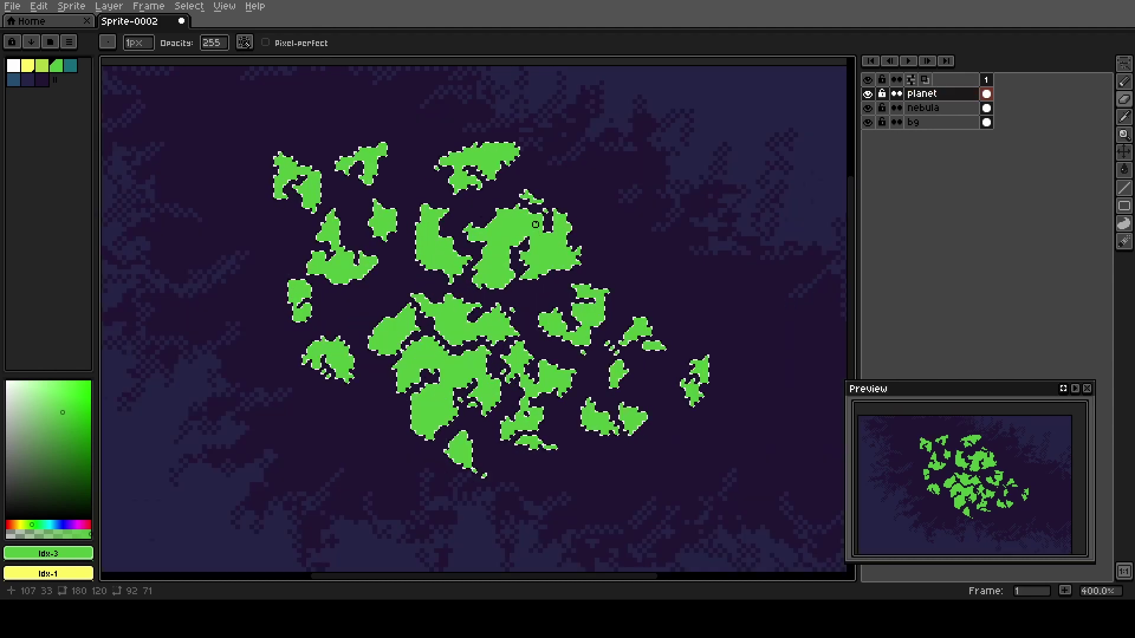
scroll(535, 224, "up", 1)
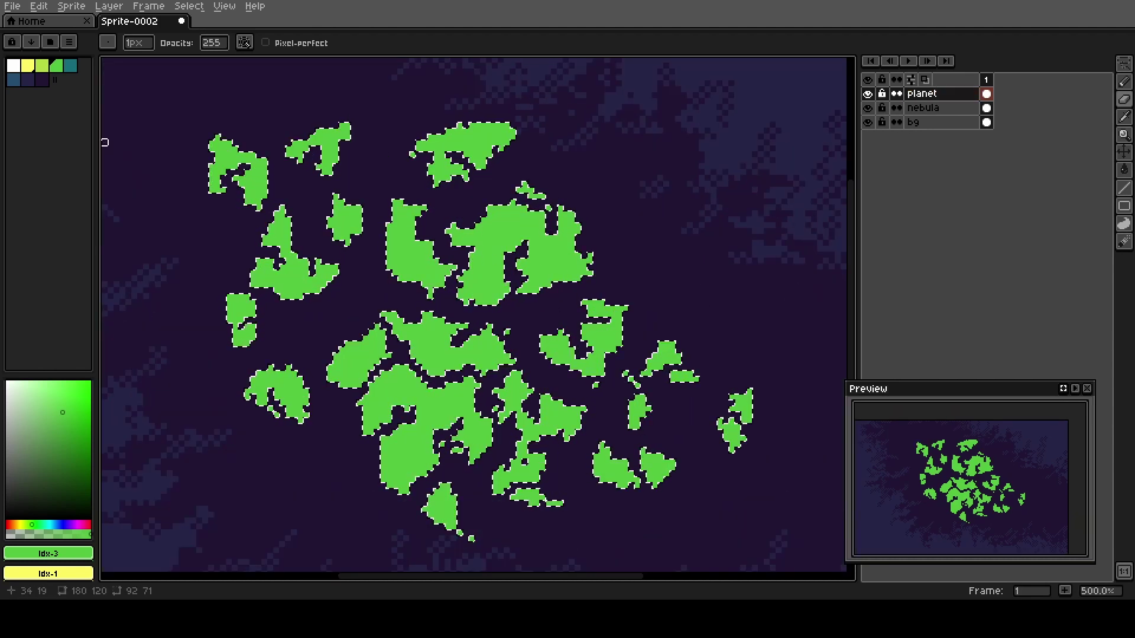
Paint yellow (Idx-1) highlights with a 3 px Pencil along the topmost chunk's upper edge and the small fragments below it.
left_click(30, 66)
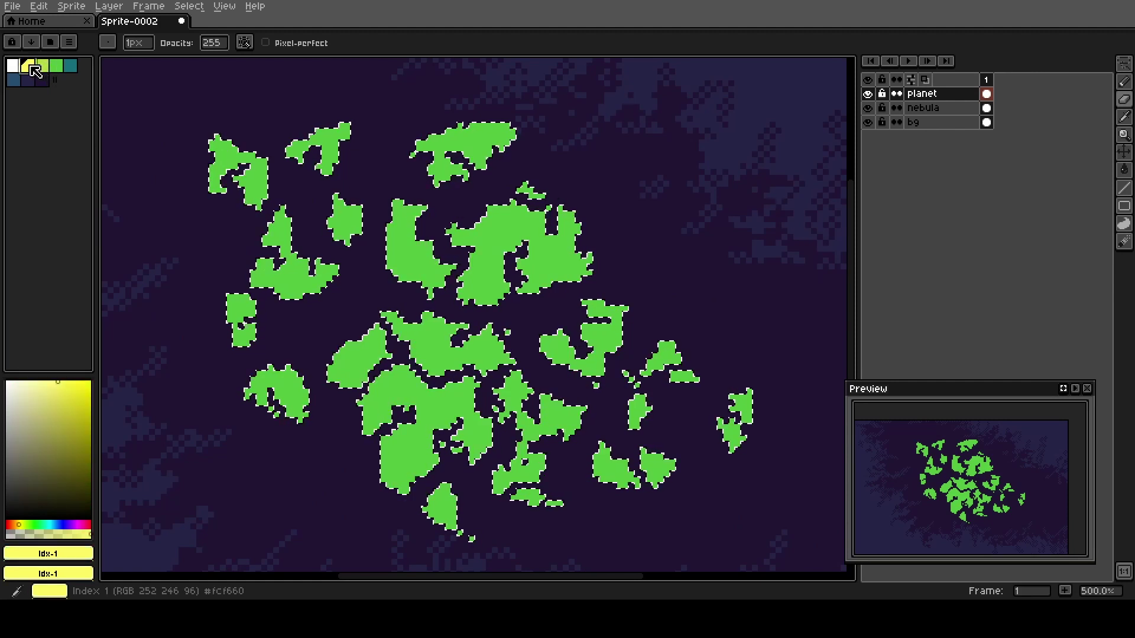
key("b")
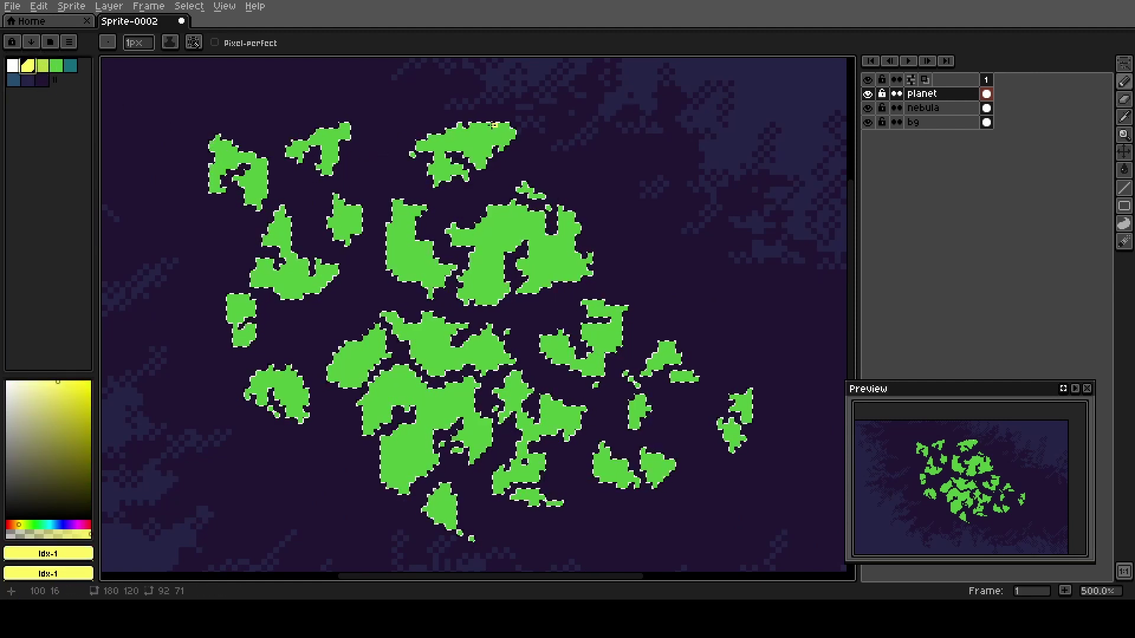
key("plus")
key("plus")
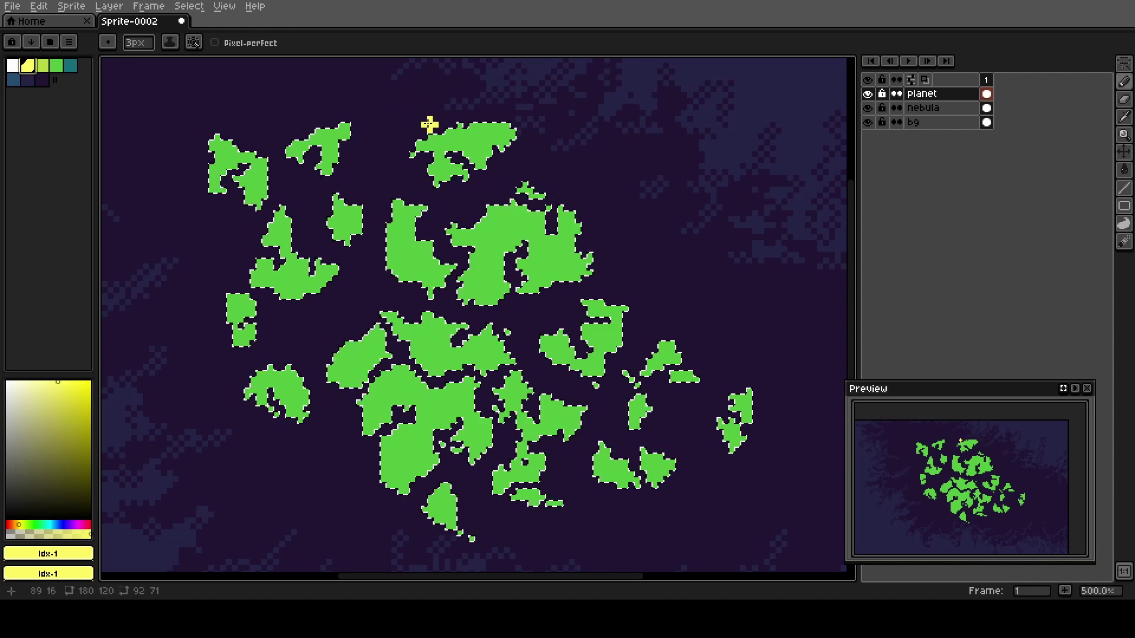
left_click_drag(430, 124, 507, 125)
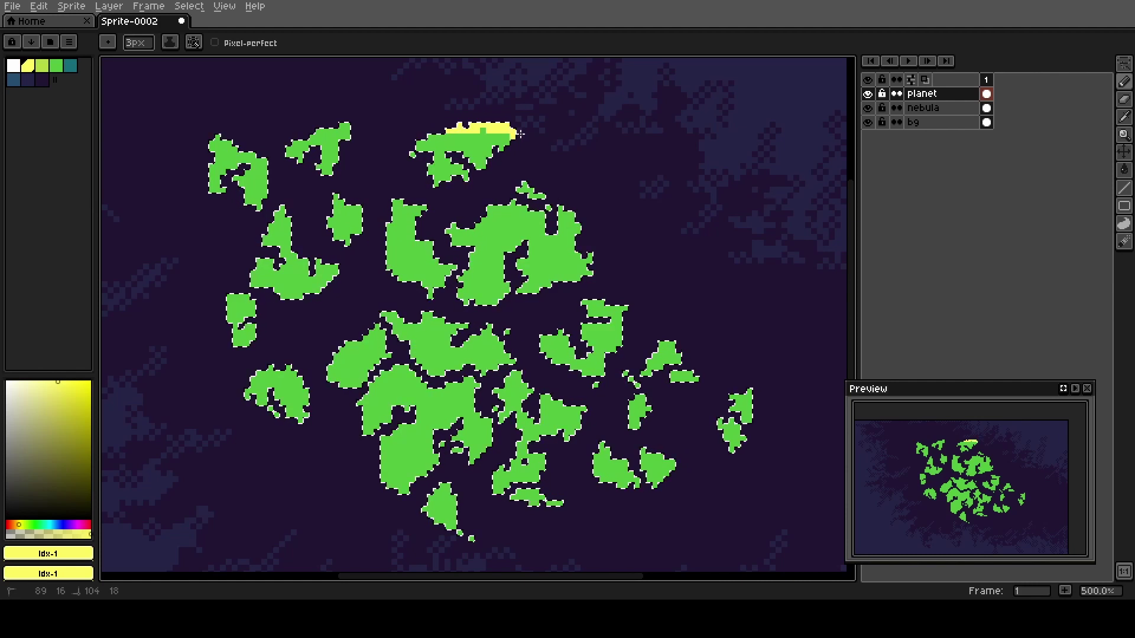
left_click(528, 201)
left_click_drag(524, 177, 559, 206)
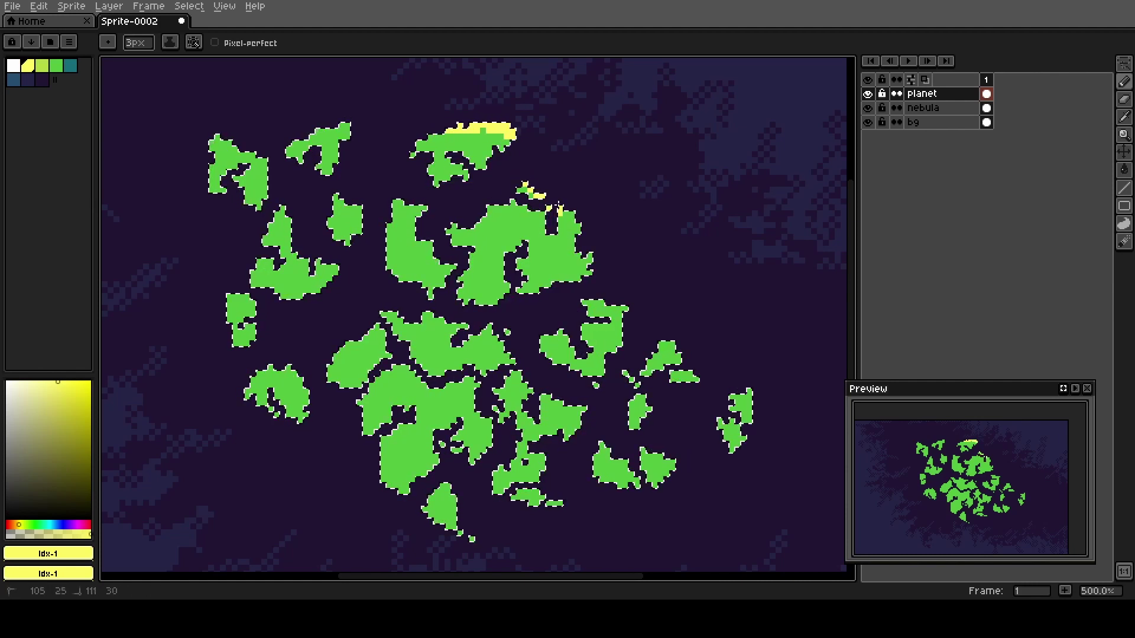
Paint yellow (Idx-1) highlights along the upper and right edges of the right-hand and lower-right chunks.
mouse_move(598, 270)
left_mouse_down()
mouse_move(602, 302)
mouse_move(601, 278)
mouse_move(577, 302)
mouse_move(624, 306)
left_mouse_up()
left_click_drag(662, 346, 677, 358)
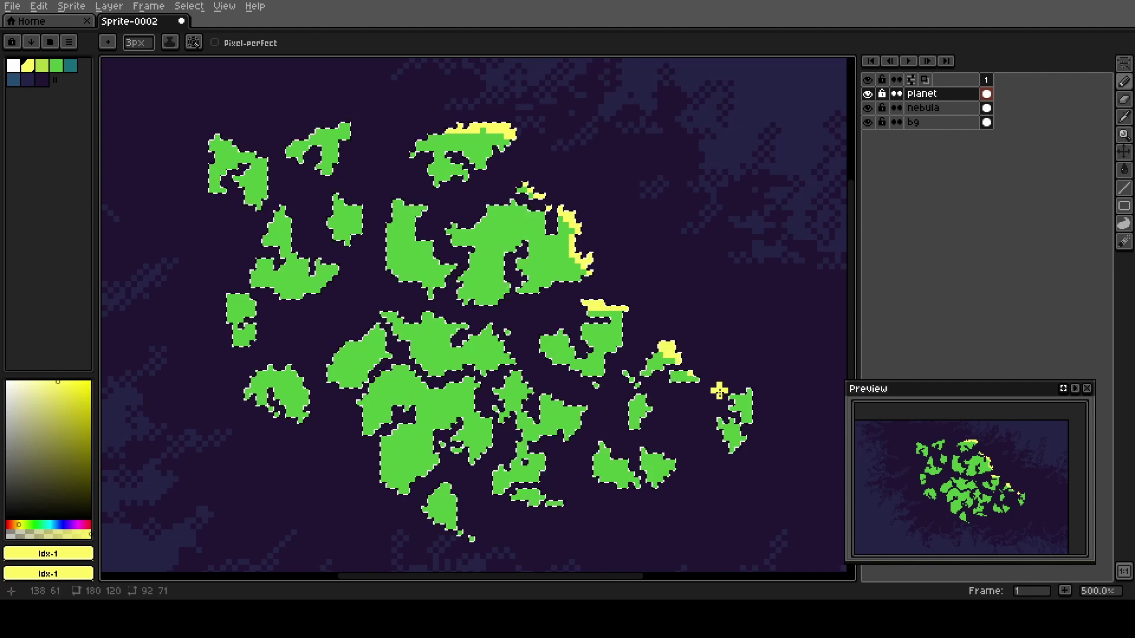
left_click_drag(732, 395, 750, 407)
mouse_move(537, 392)
left_mouse_down()
mouse_move(580, 411)
mouse_move(625, 463)
mouse_move(670, 465)
left_mouse_up()
Paint yellow highlights on the upper edges of the middle chunk, the inner curves of the two large upper chunks, and the topmost chunk's lower lobe.
left_click(489, 327)
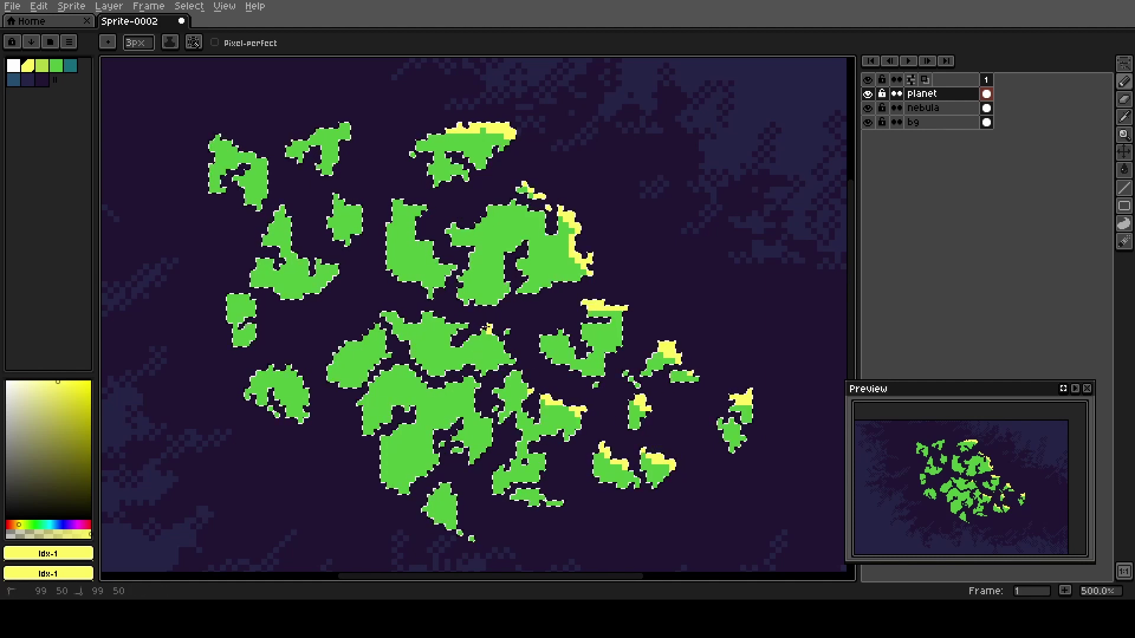
left_click(418, 318)
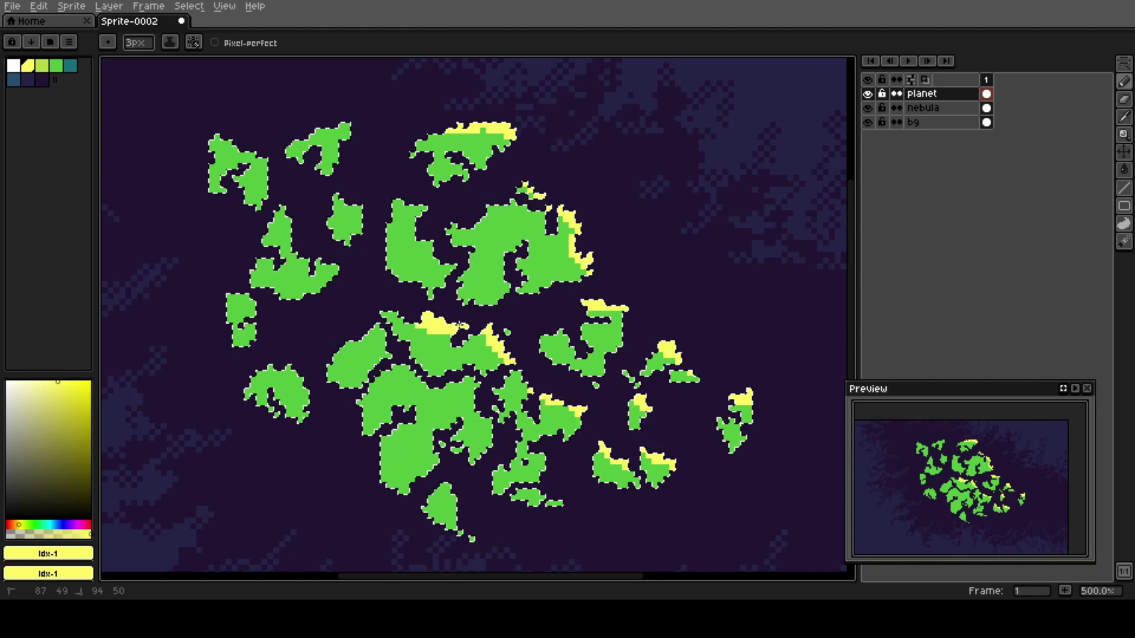
left_click(512, 245)
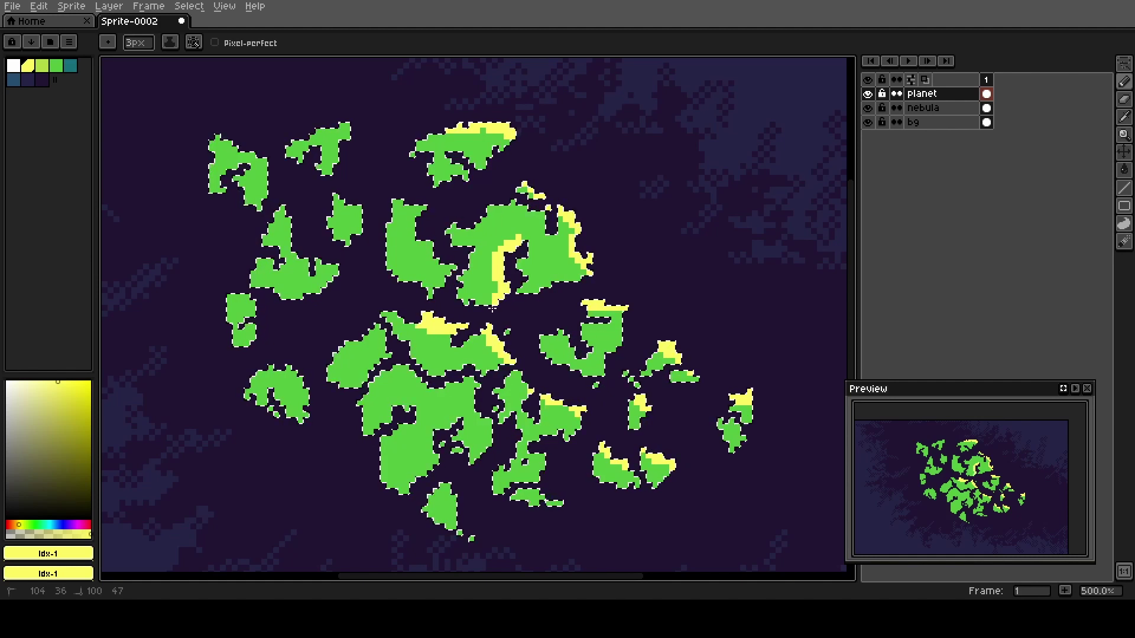
left_click(435, 261)
left_click_drag(419, 224, 409, 227)
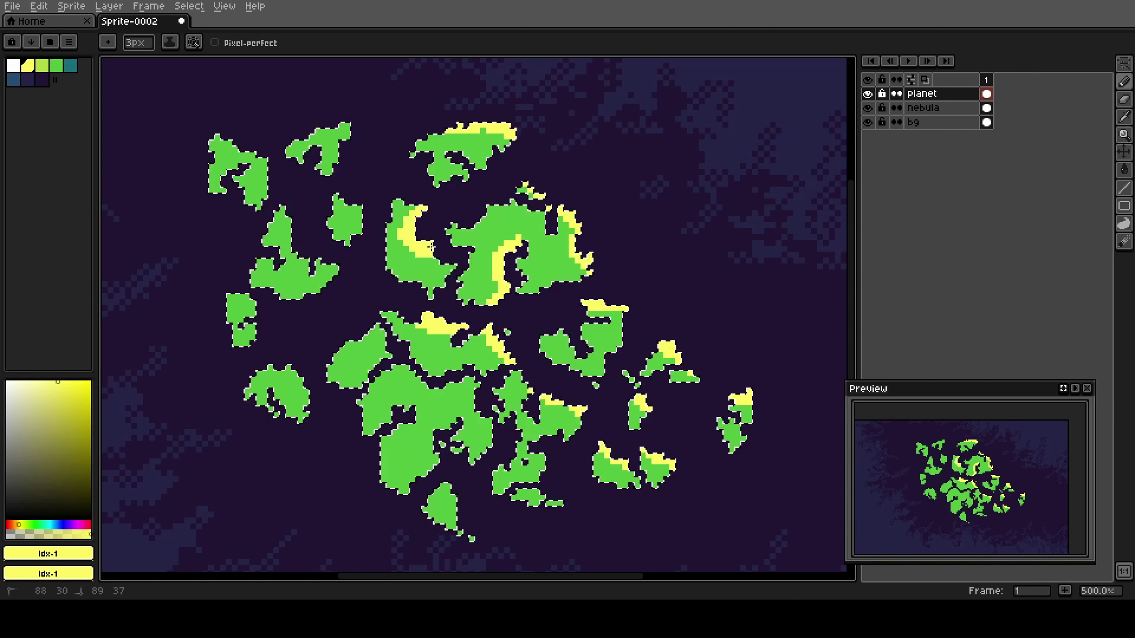
left_click_drag(448, 270, 442, 286)
left_click(444, 160)
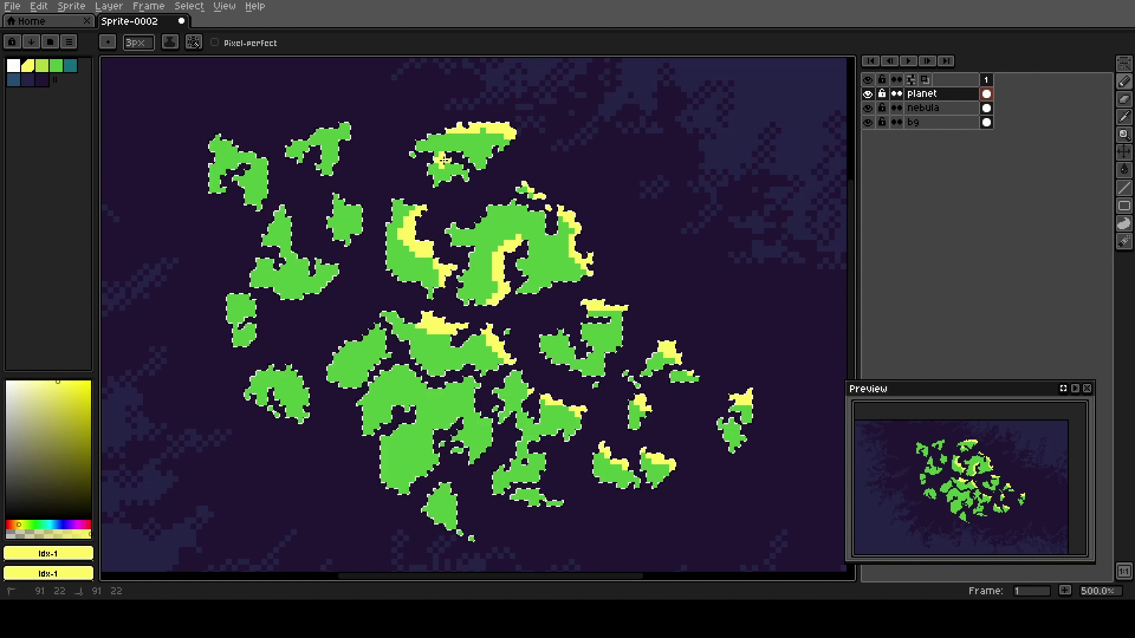
Paint yellow highlights along the right and upper edges of all the chunks on the planet's left side.
left_click_drag(347, 124, 347, 143)
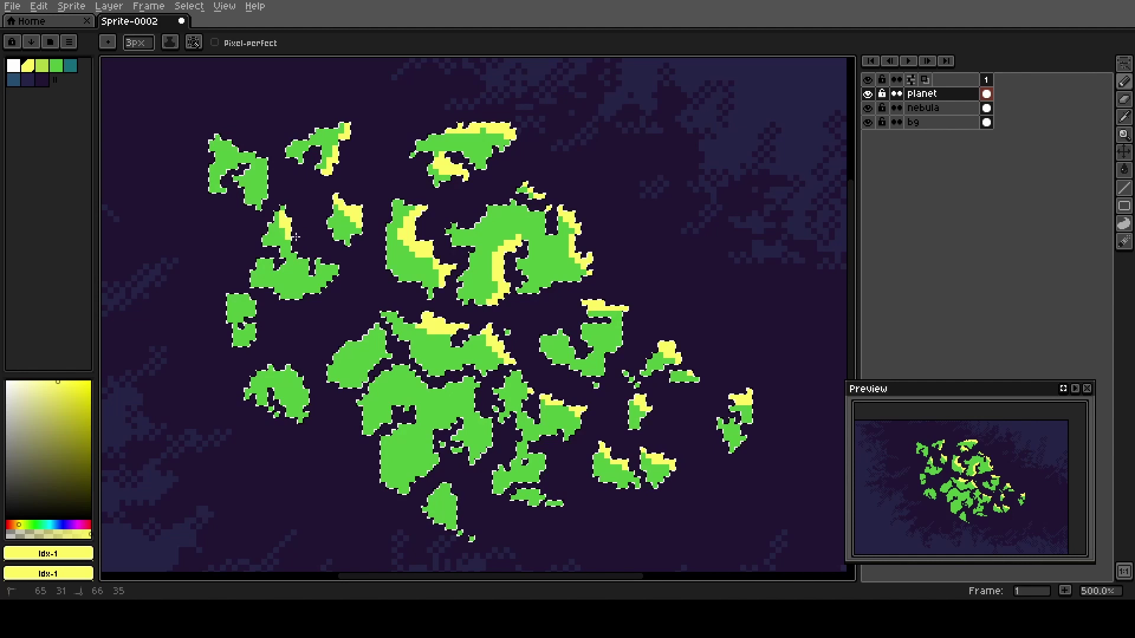
mouse_move(288, 245)
left_mouse_down()
mouse_move(332, 278)
mouse_move(282, 304)
left_mouse_up()
left_click(334, 272)
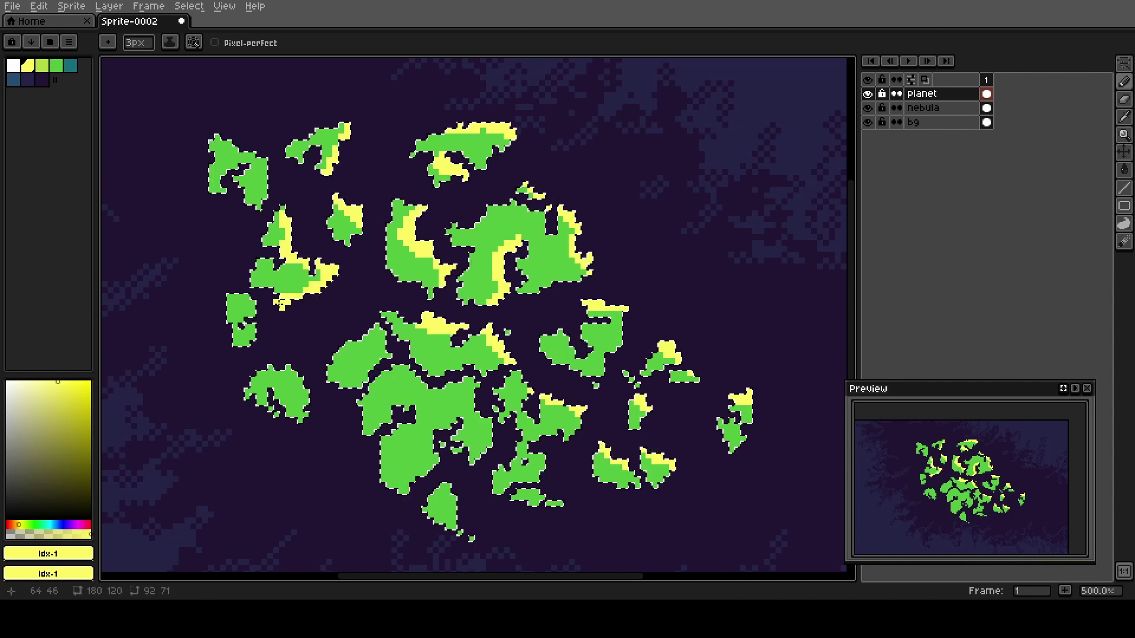
left_click_drag(263, 158, 272, 173)
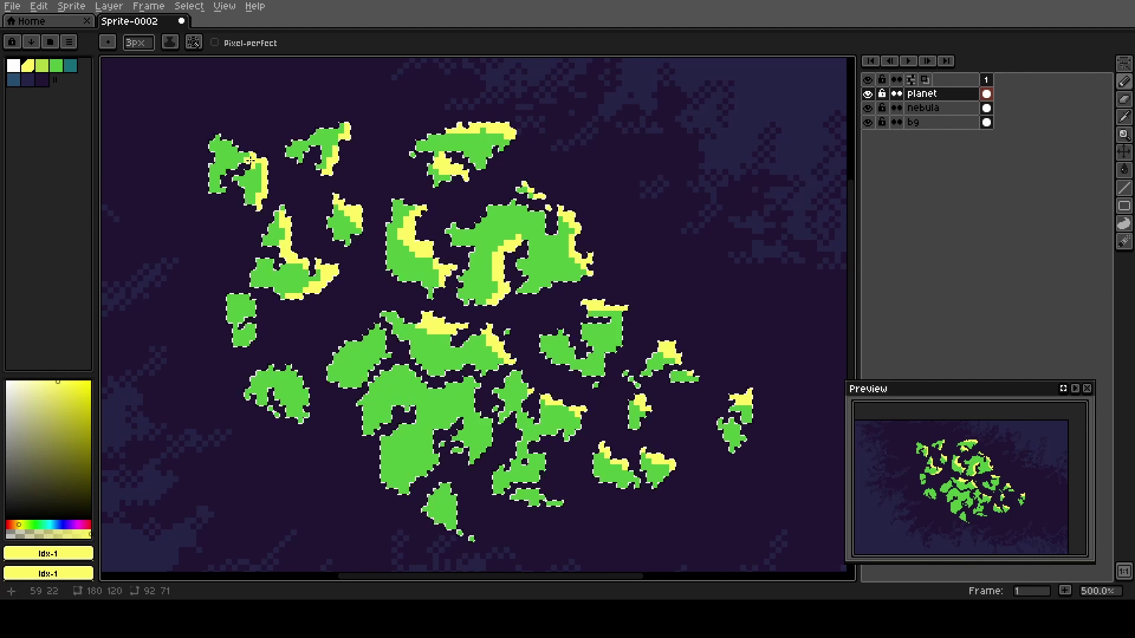
left_click_drag(217, 137, 260, 160)
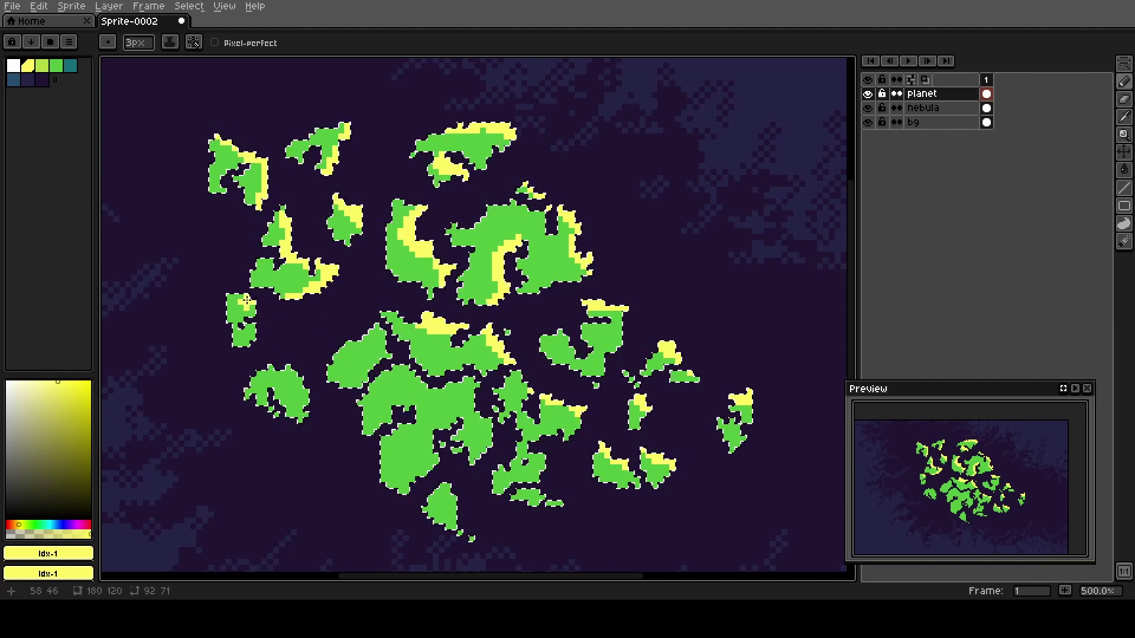
mouse_move(247, 300)
left_mouse_down()
mouse_move(250, 342)
mouse_move(267, 365)
left_mouse_up()
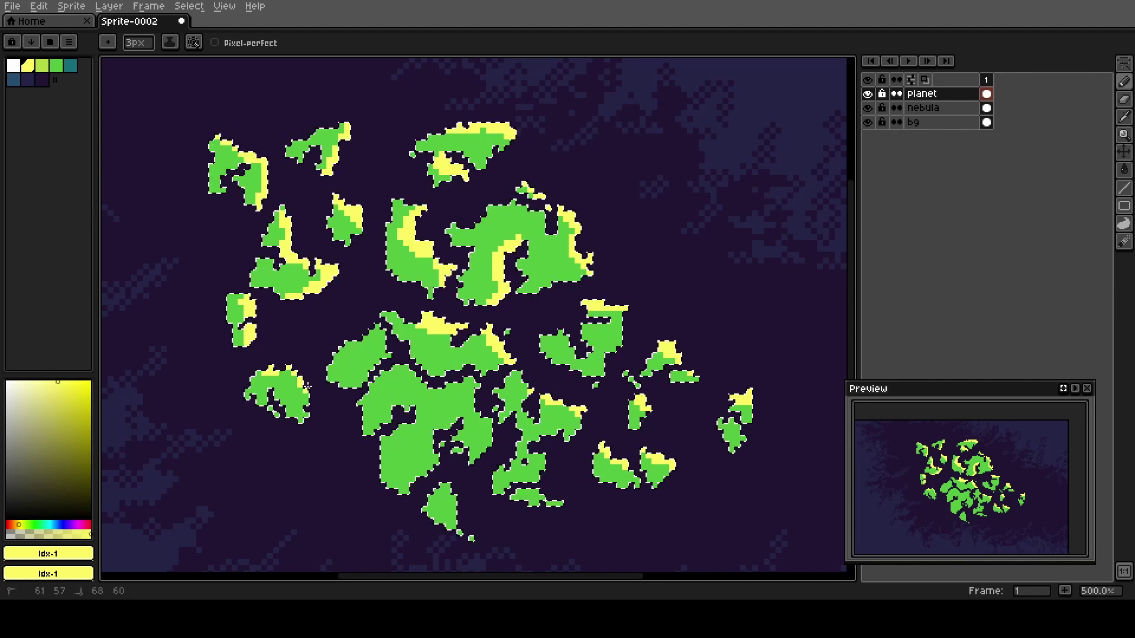
Paint yellow highlights on the large lower-central chunks, the bottom fragments, and the inner curve of the chunk right of centre.
mouse_move(382, 327)
left_mouse_down()
mouse_move(395, 371)
mouse_move(425, 384)
left_mouse_up()
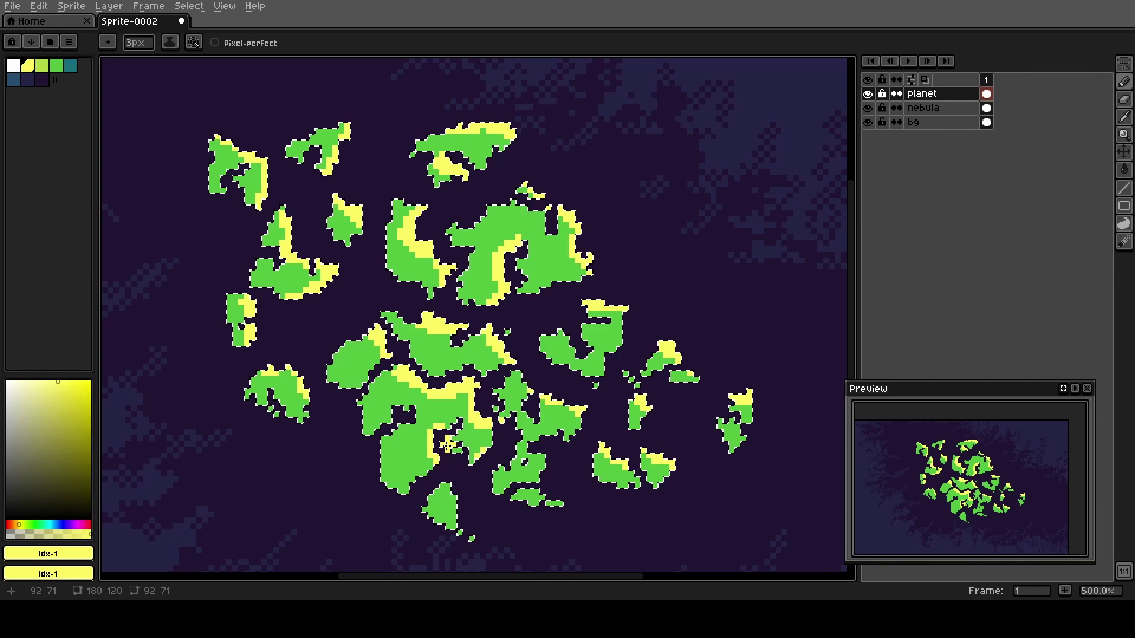
left_click_drag(442, 484, 446, 489)
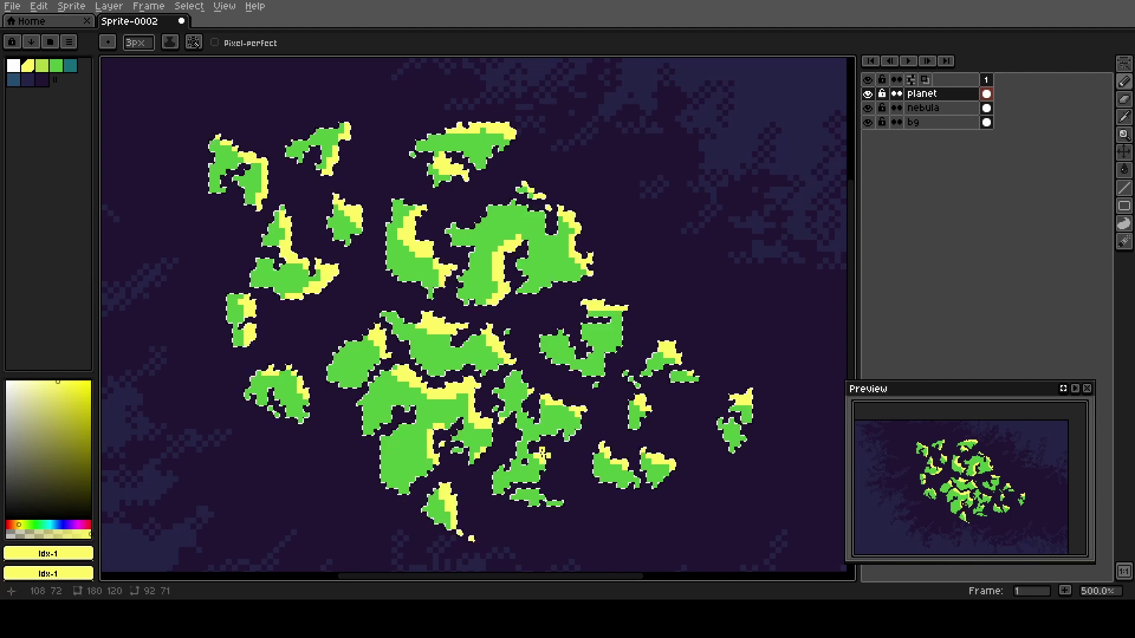
left_click_drag(527, 451, 547, 480)
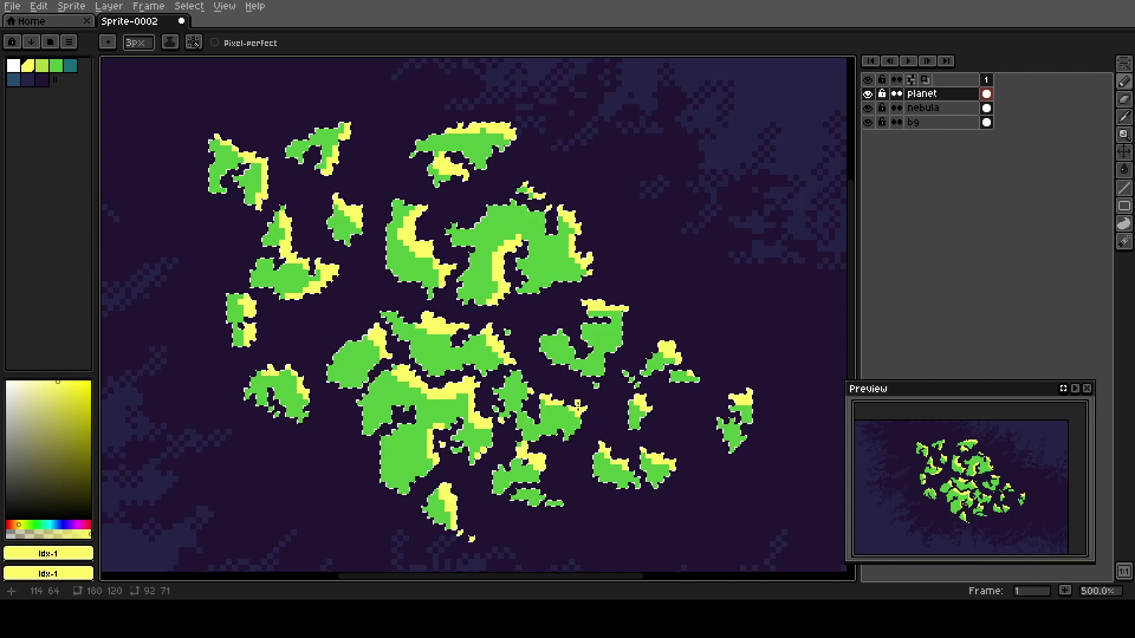
mouse_move(564, 338)
left_mouse_down()
mouse_move(583, 365)
mouse_move(567, 359)
left_mouse_up()
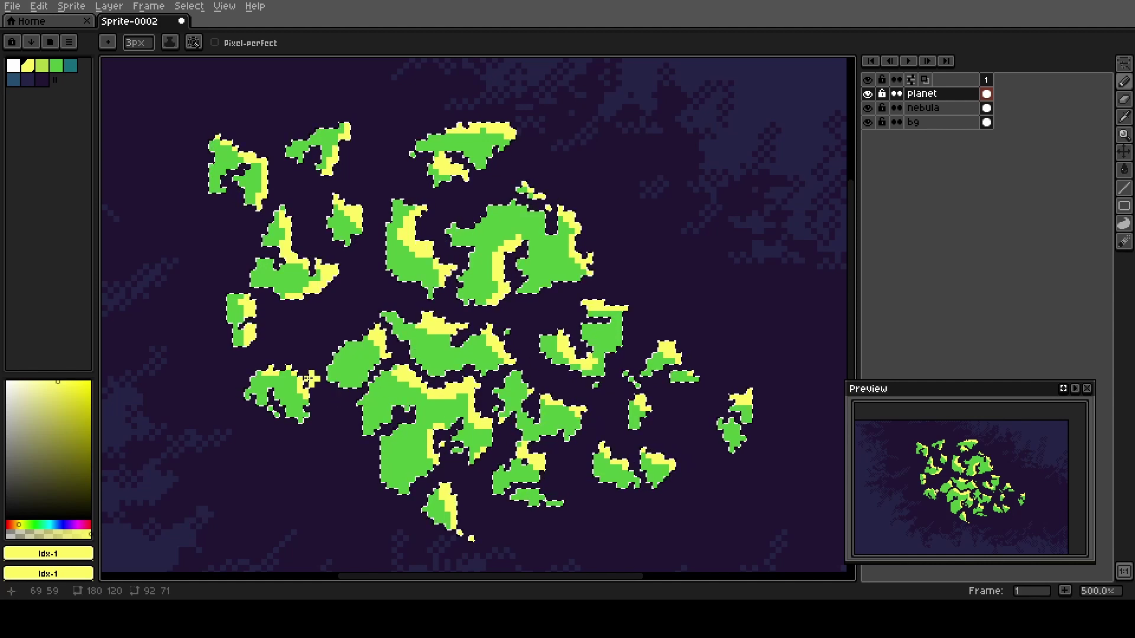
Replace the current selection with a Color Range mask of the green #52c33f at tolerance 0, leaving the yellow highlights unselected.
left_click(42, 65)
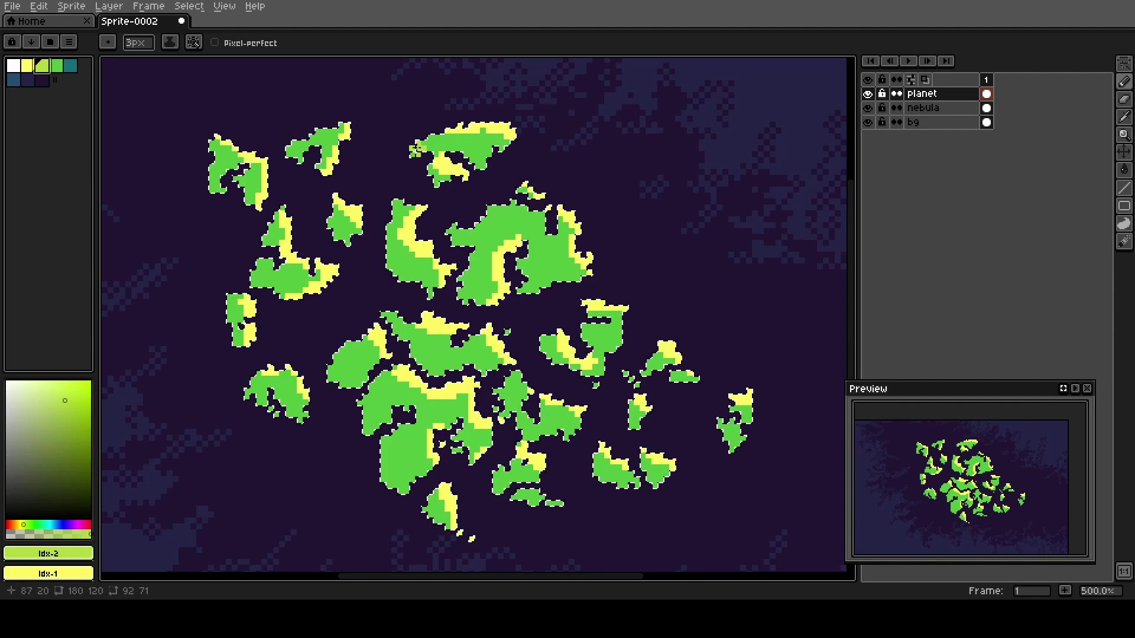
key("ctrl+d")
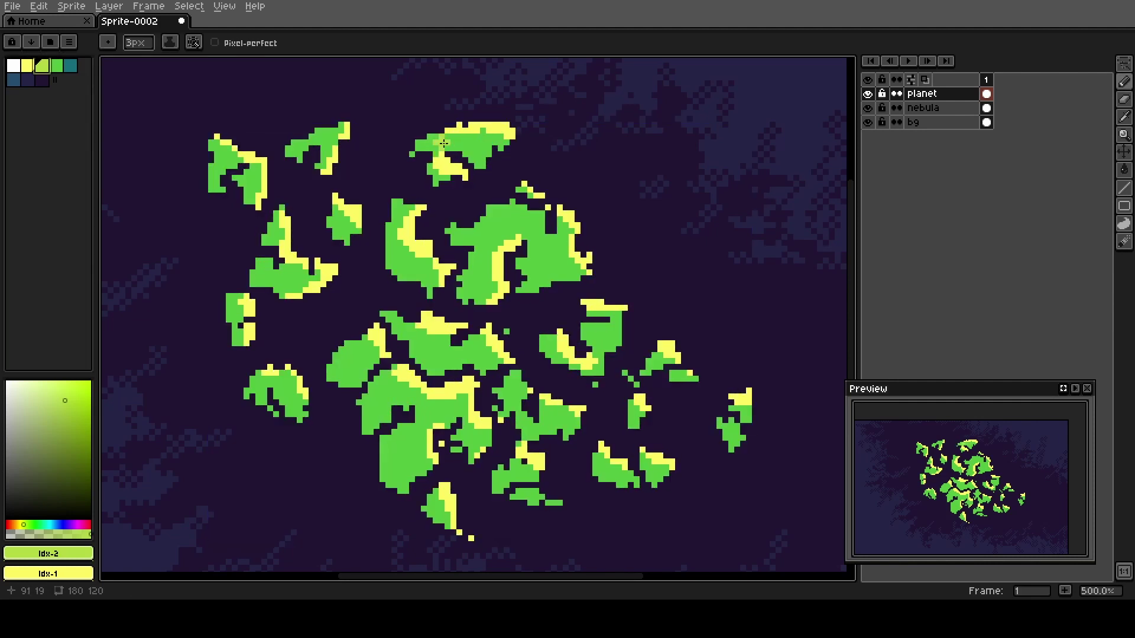
left_click(454, 144, "alt")
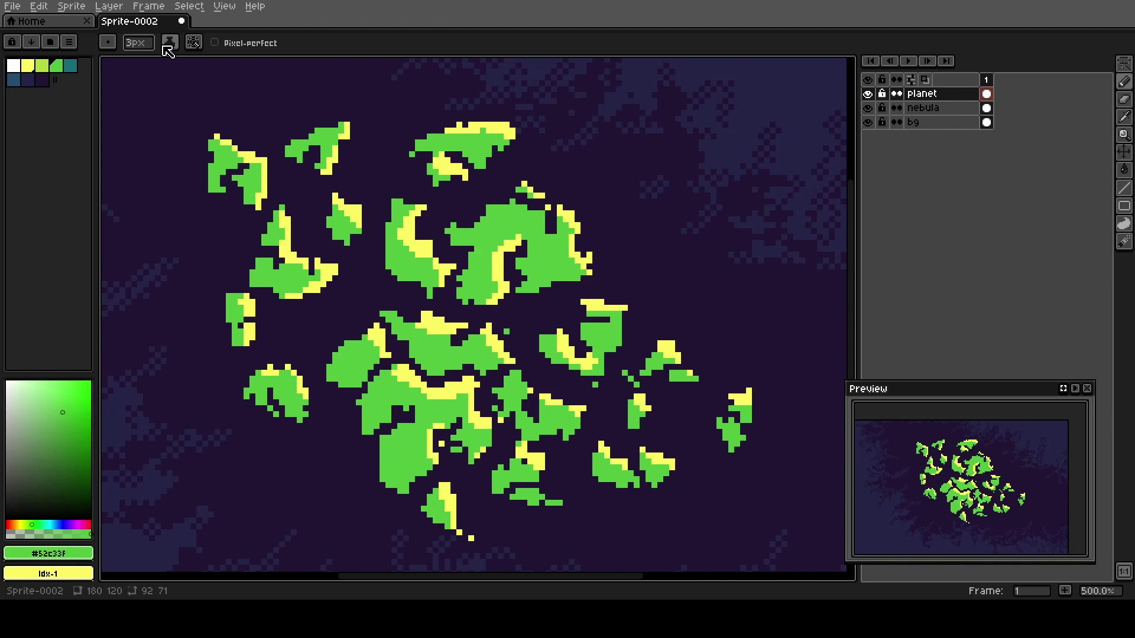
left_click(189, 7)
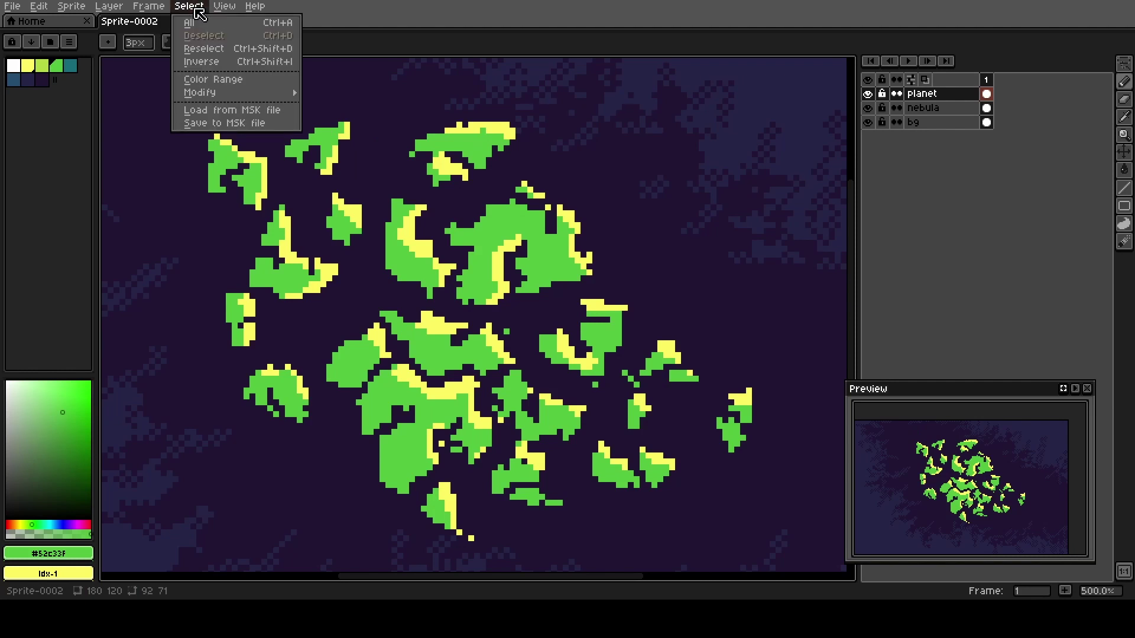
left_click(231, 81)
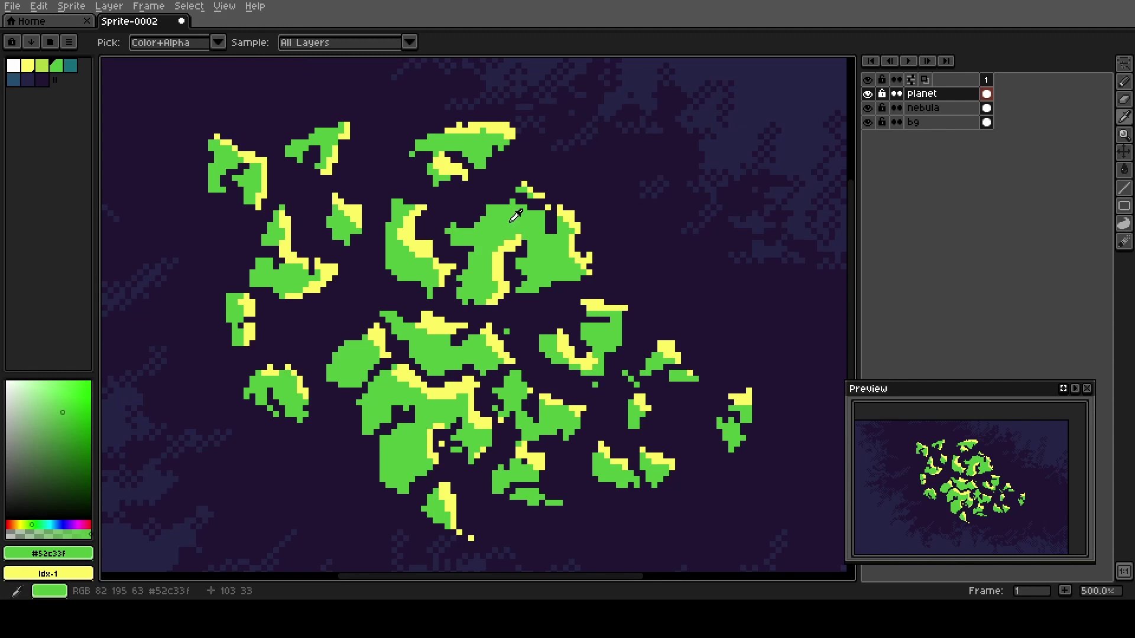
key("Escape")
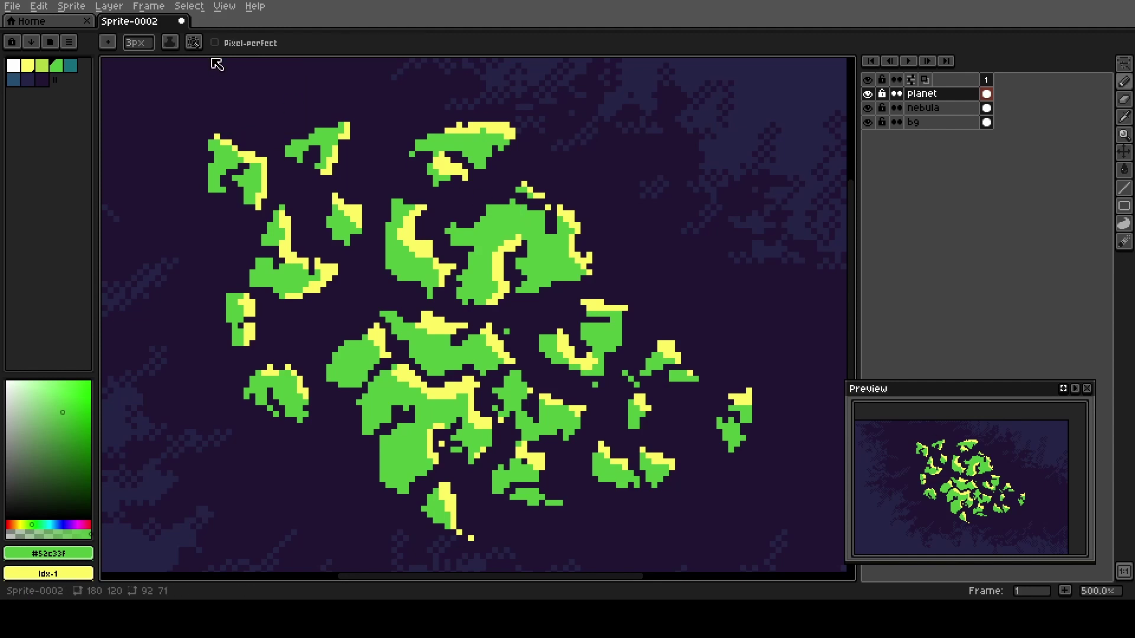
left_click(200, 7)
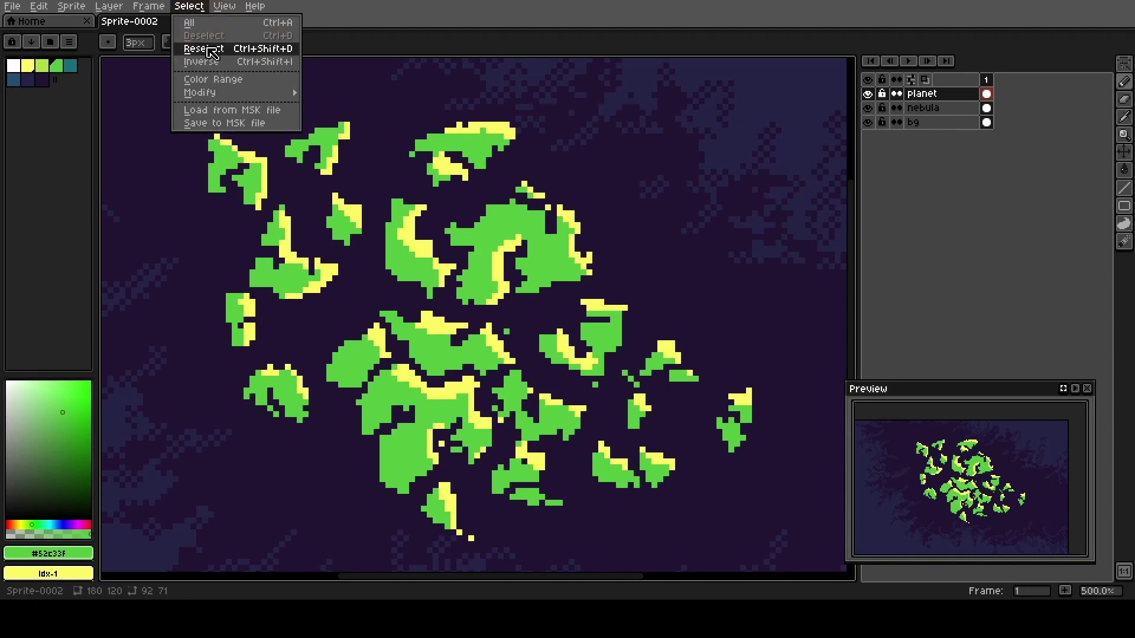
left_click(212, 81)
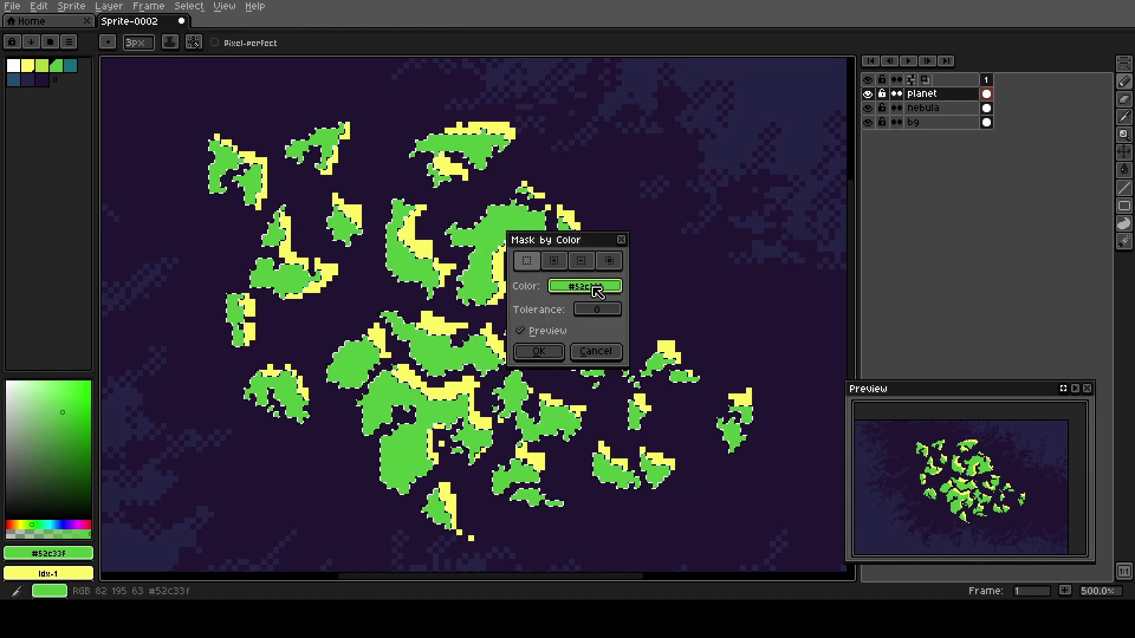
left_click(563, 358)
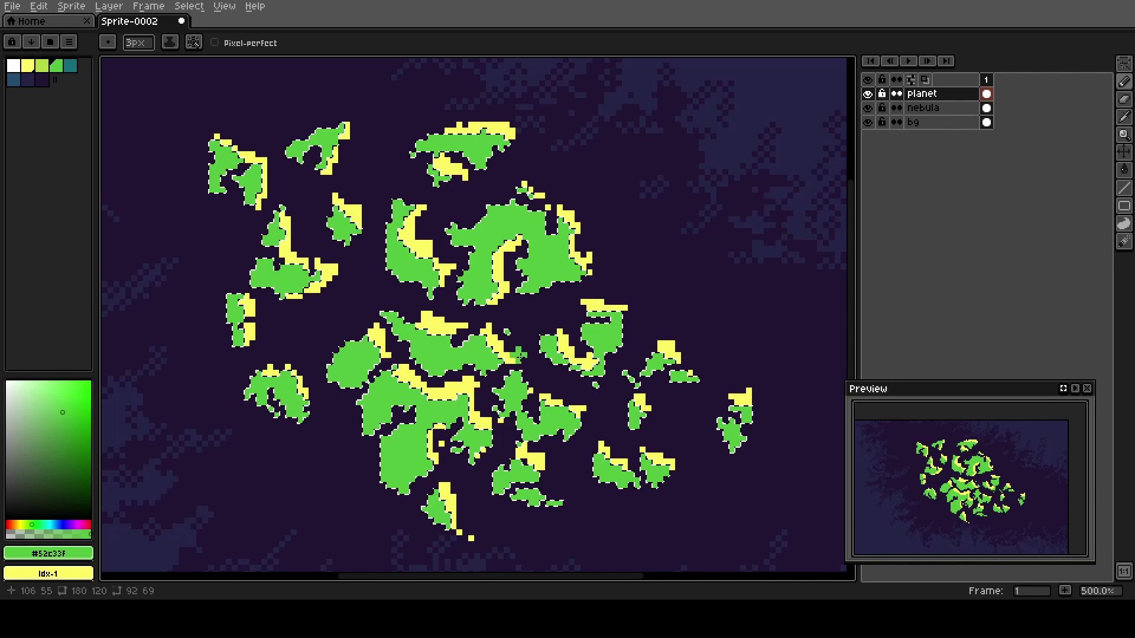
Paint light-green (Idx-2) midtones beside the yellow highlights on the top, large upper, right-hand and central chunks.
left_click(43, 67)
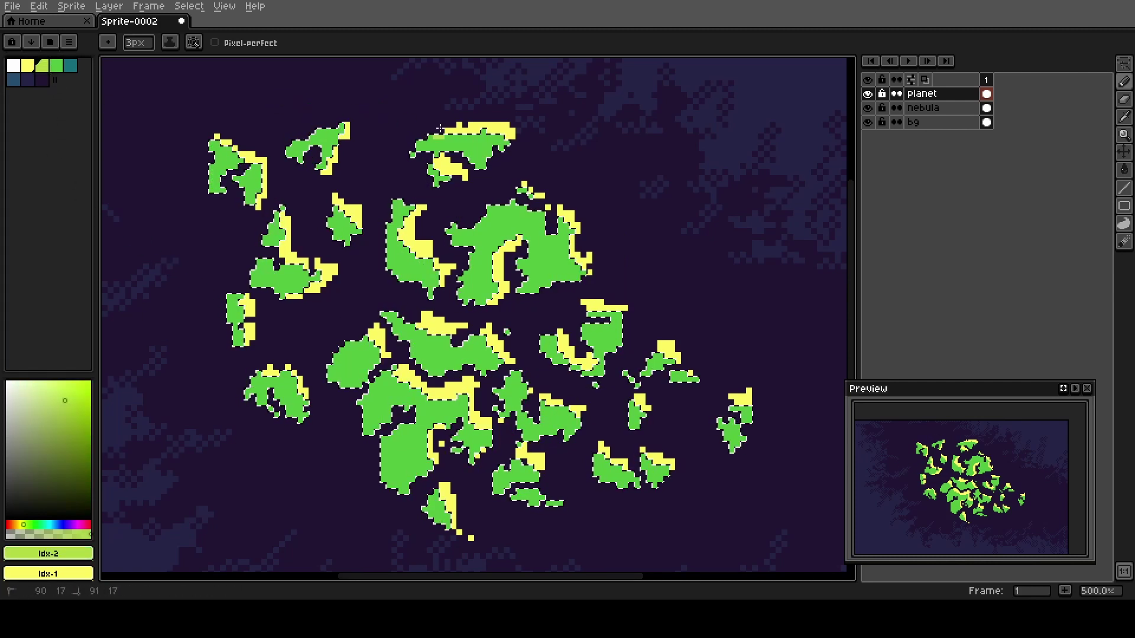
left_click_drag(512, 196, 537, 216)
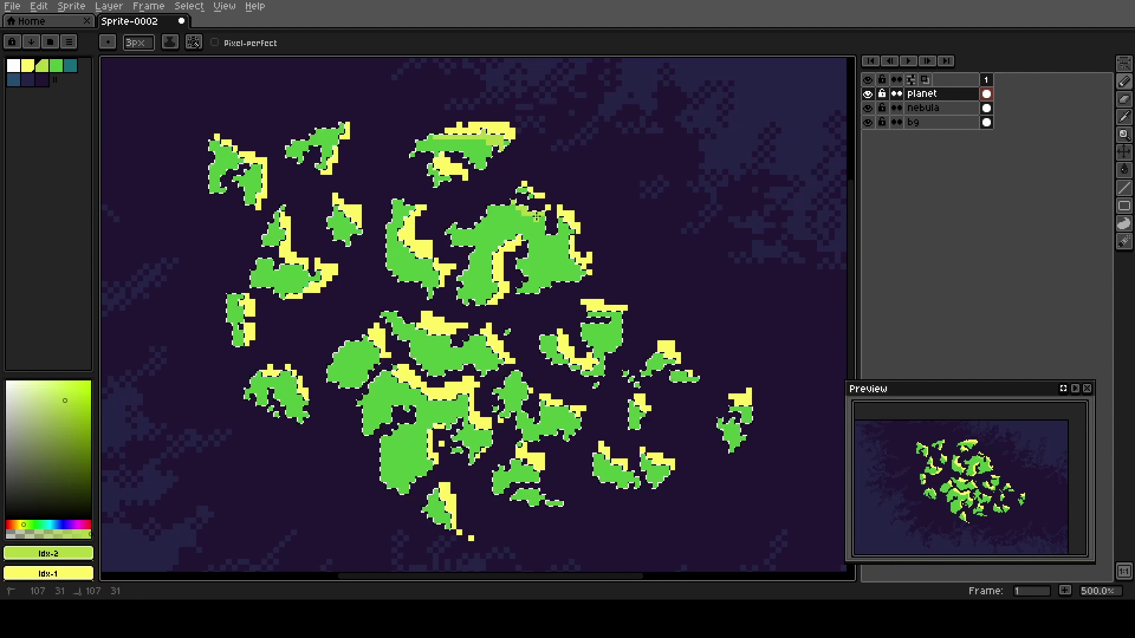
mouse_move(467, 223)
left_mouse_down()
mouse_move(507, 193)
mouse_move(482, 208)
mouse_move(553, 219)
mouse_move(582, 278)
left_mouse_up()
mouse_move(595, 319)
left_mouse_down()
mouse_move(628, 312)
mouse_move(615, 335)
mouse_move(626, 373)
left_mouse_up()
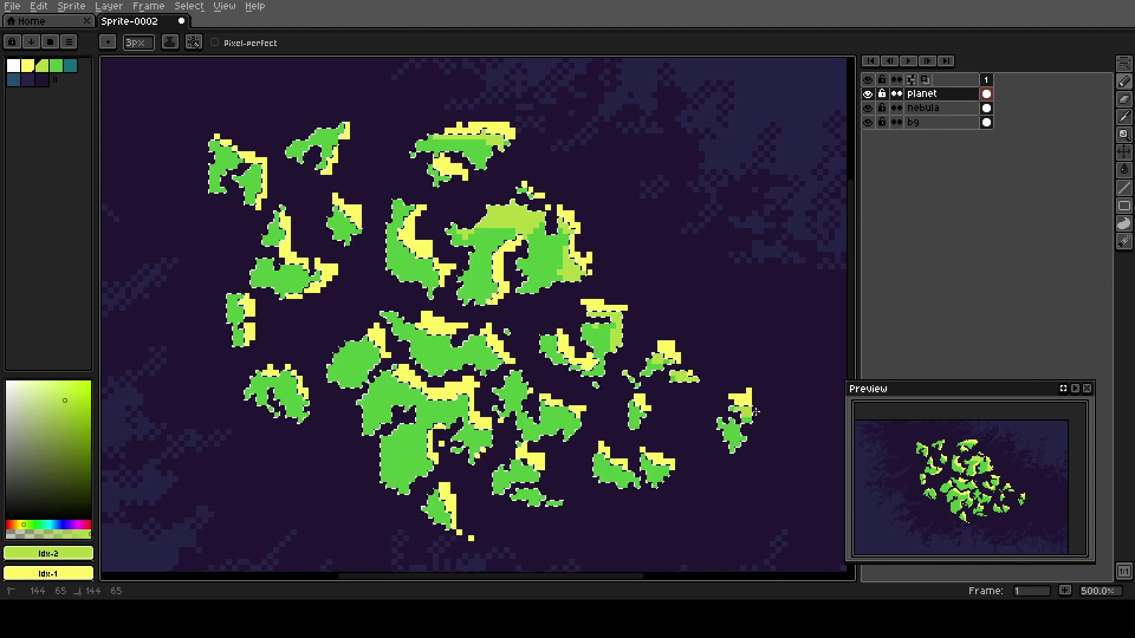
mouse_move(547, 407)
left_mouse_down()
mouse_move(578, 414)
mouse_move(527, 390)
mouse_move(478, 339)
mouse_move(435, 339)
mouse_move(386, 313)
left_mouse_up()
left_click_drag(465, 344, 491, 355)
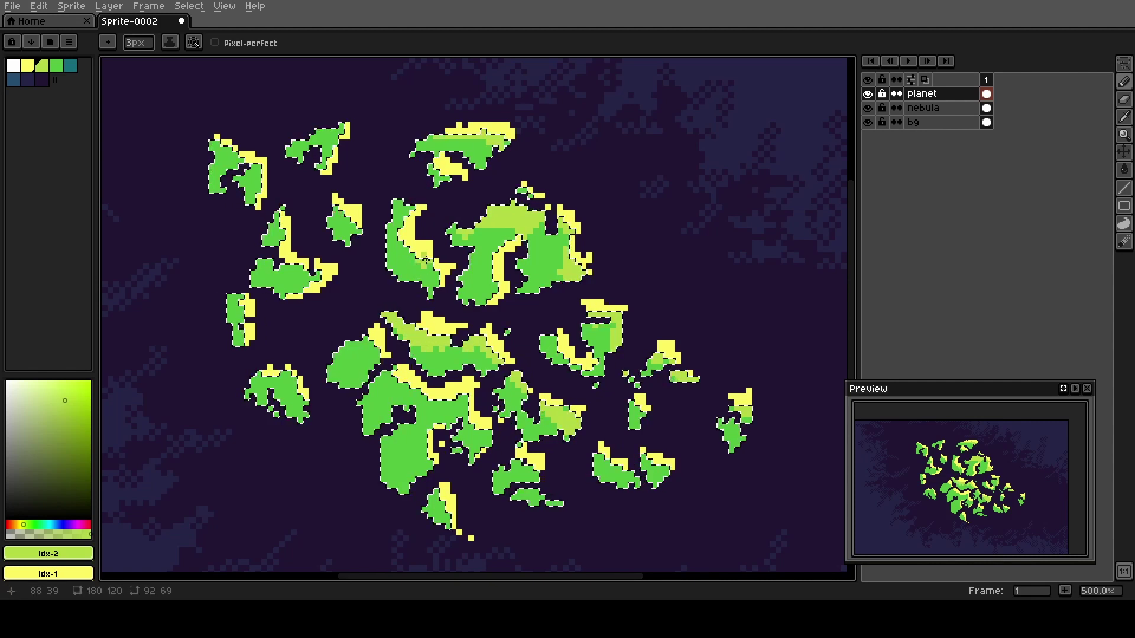
Paint light-green midtones on the curved upper chunk, the left-side chunks, and the large lower-central chunks.
mouse_move(436, 279)
left_mouse_down()
mouse_move(400, 214)
mouse_move(334, 209)
left_mouse_up()
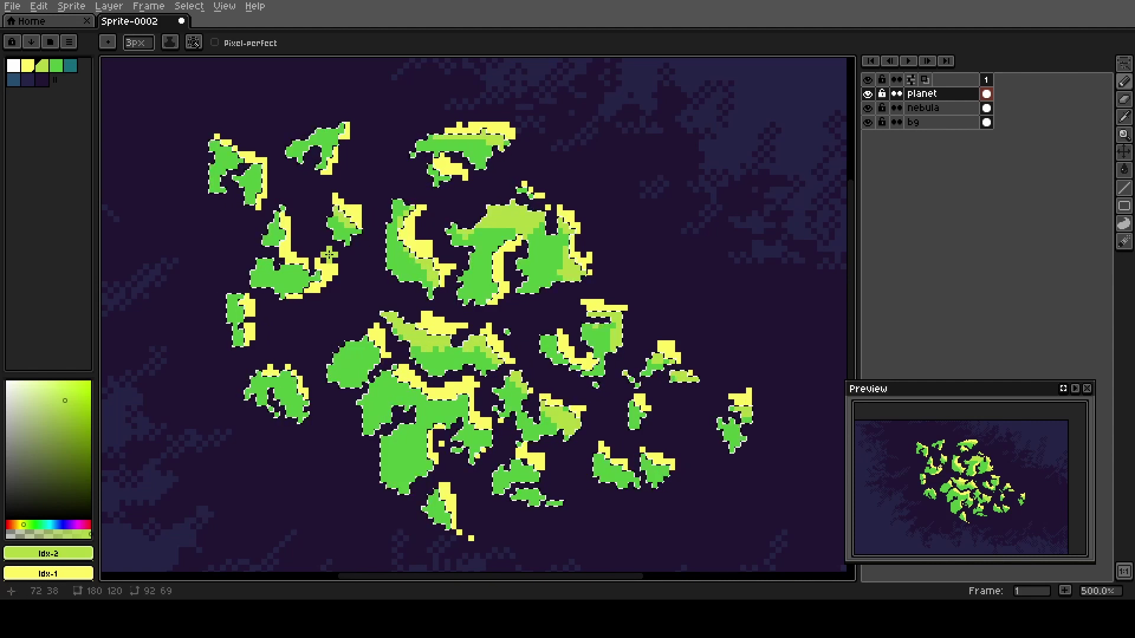
mouse_move(288, 267)
left_mouse_down()
mouse_move(315, 276)
mouse_move(290, 290)
left_mouse_up()
left_click_drag(278, 235, 282, 216)
left_click_drag(275, 372, 300, 384)
mouse_move(376, 341)
left_mouse_down()
mouse_move(430, 420)
mouse_move(446, 393)
mouse_move(406, 390)
mouse_move(381, 403)
mouse_move(398, 389)
mouse_move(441, 398)
mouse_move(485, 432)
mouse_move(435, 435)
mouse_move(406, 460)
left_mouse_up()
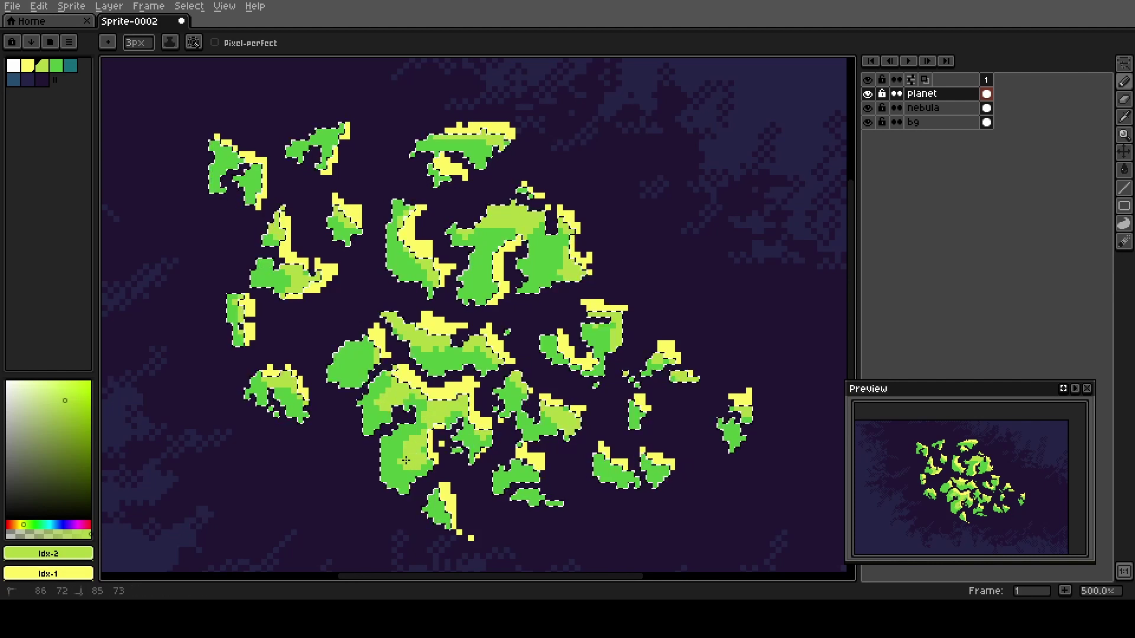
Add light-green midtones to the lower-right chunks, the large upper chunk's right side, and the two upper-left chunks.
left_click(601, 459)
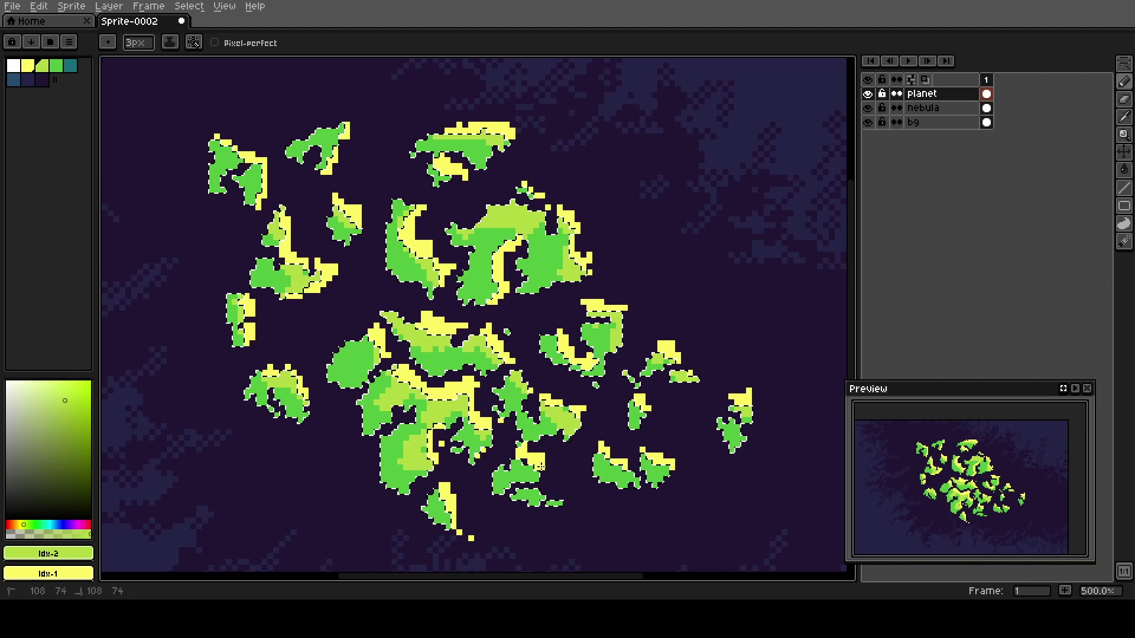
left_click(608, 461)
left_click(719, 430)
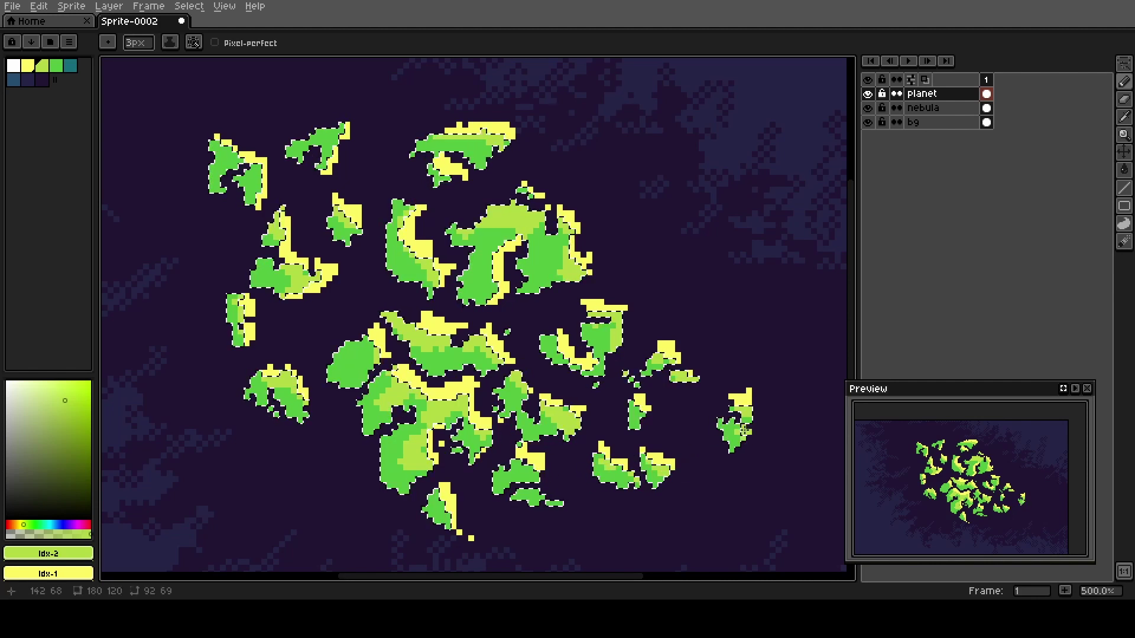
left_click_drag(551, 233, 562, 250)
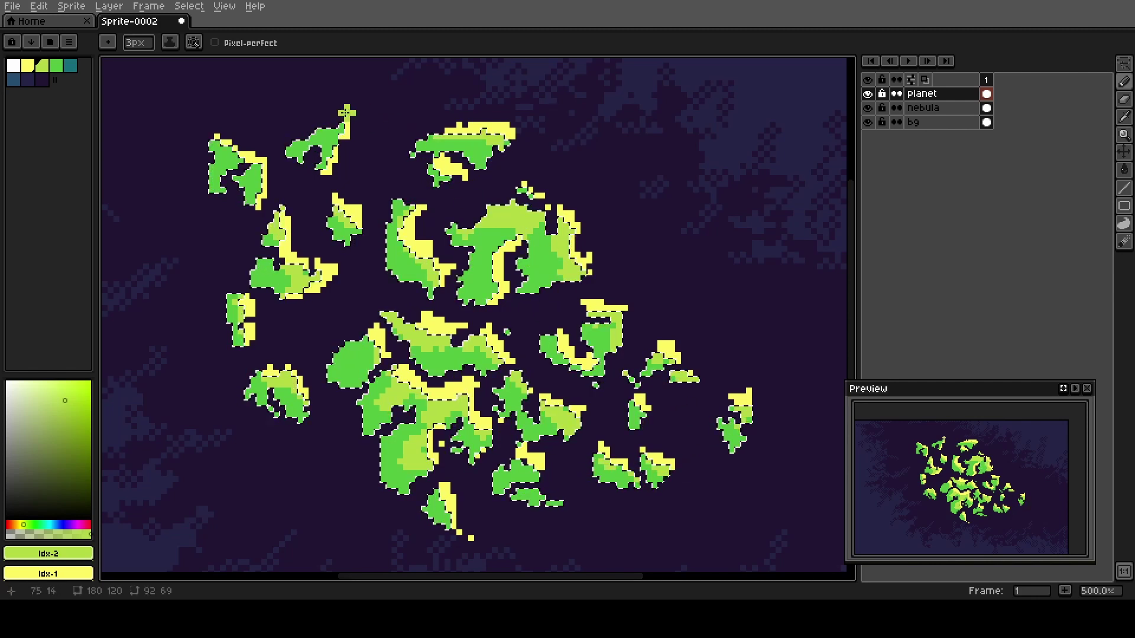
left_click_drag(347, 111, 293, 153)
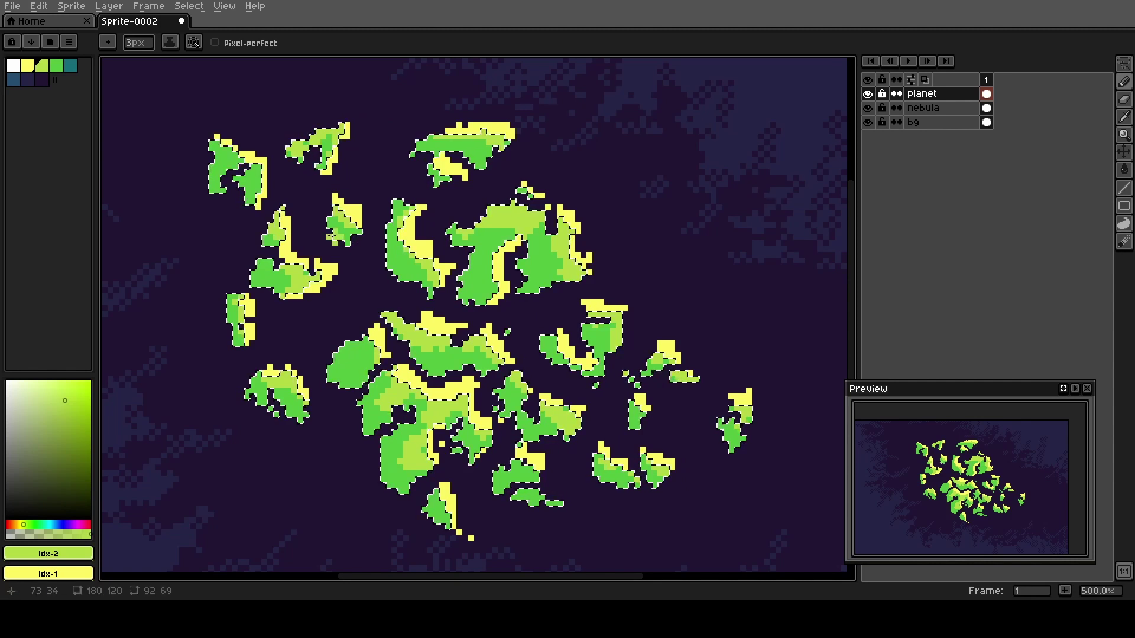
mouse_move(261, 197)
left_mouse_down()
mouse_move(253, 153)
mouse_move(264, 201)
mouse_move(258, 146)
mouse_move(215, 140)
left_mouse_up()
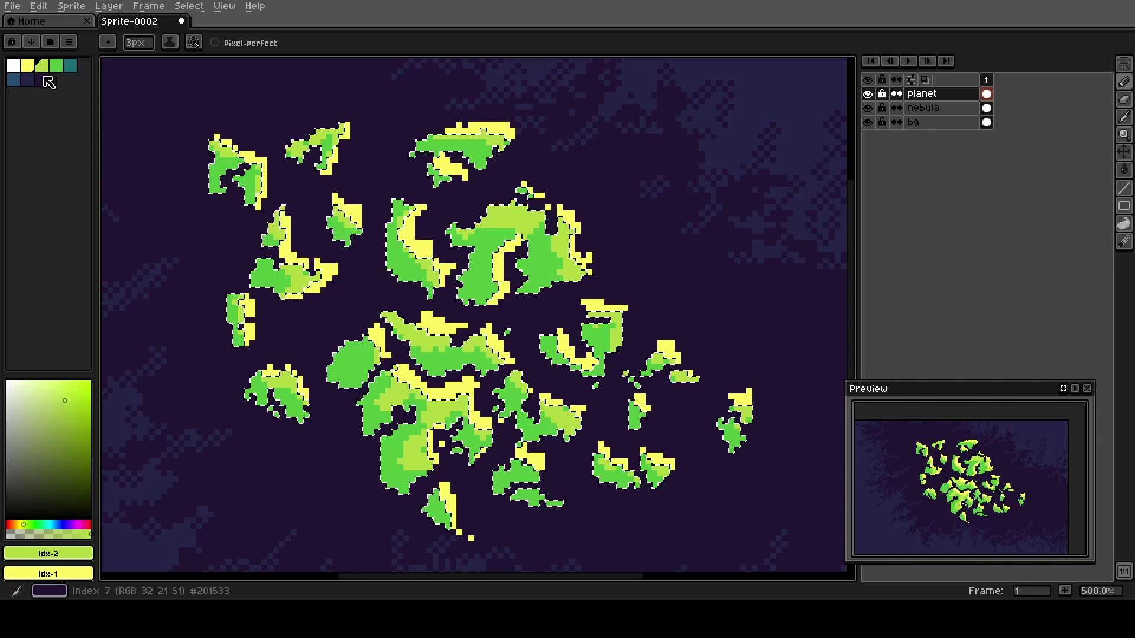
Paint dark-blue (Idx-5) shadows along the left and lower edges of the upper-left, far-left, lower-left and large lower-central chunks.
left_click(15, 81)
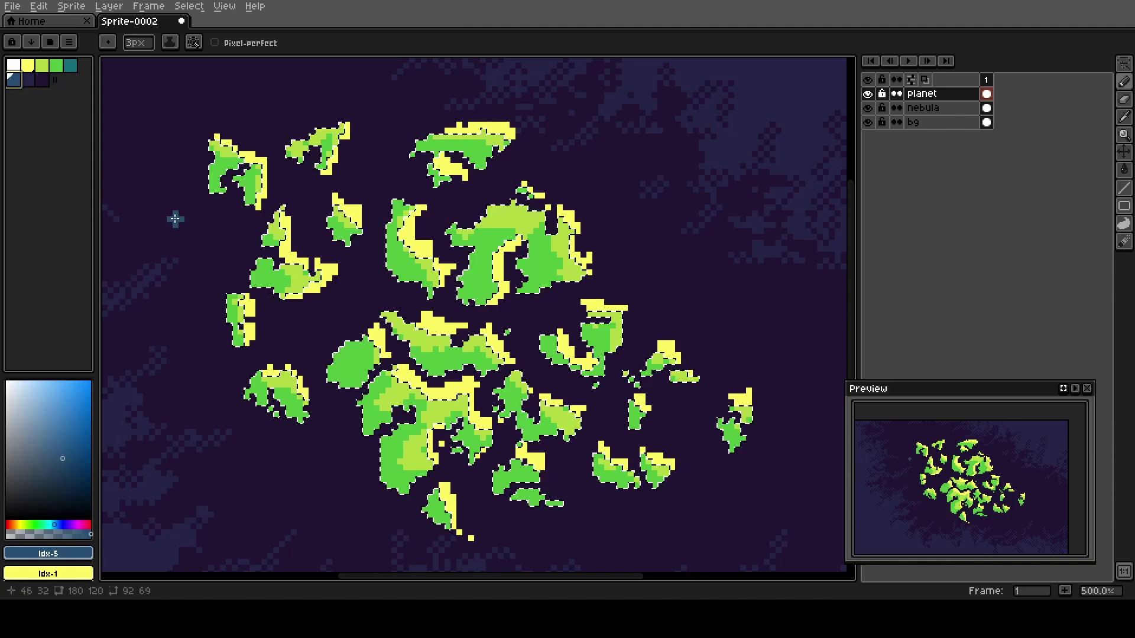
left_click_drag(213, 159, 218, 192)
left_click(234, 303)
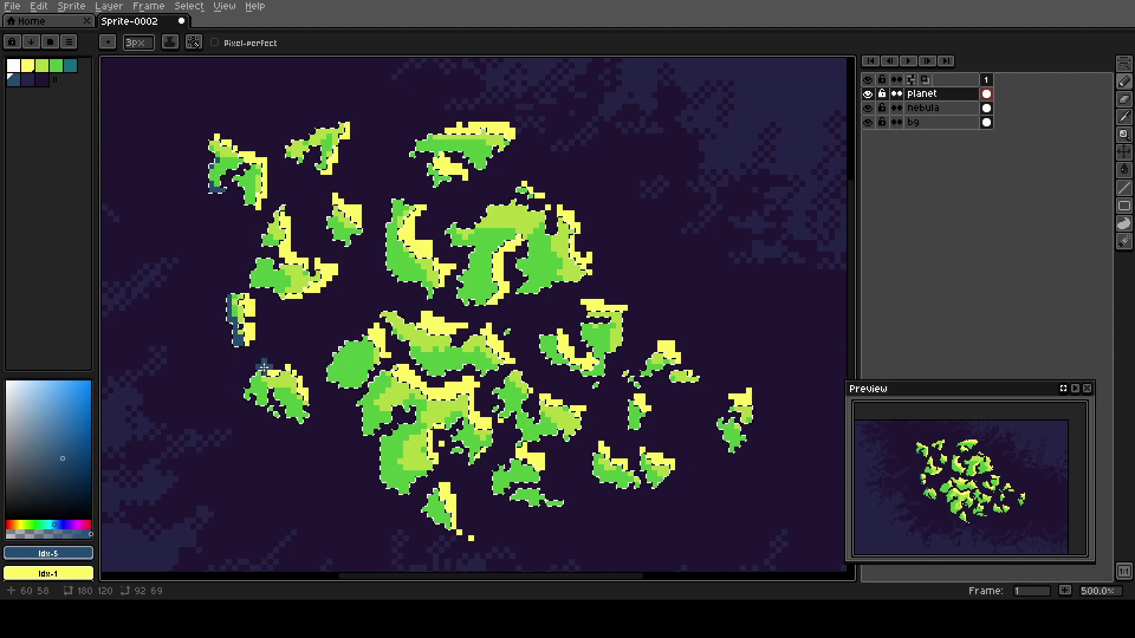
left_click_drag(275, 417, 252, 397)
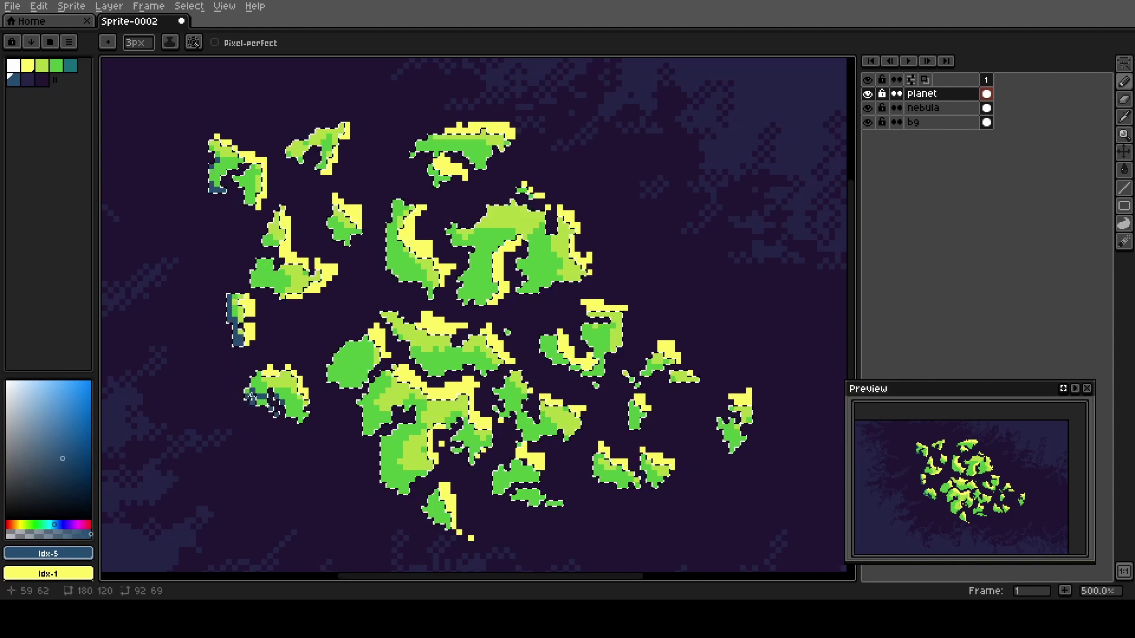
mouse_move(334, 347)
left_mouse_down()
mouse_move(335, 382)
mouse_move(351, 433)
mouse_move(380, 380)
mouse_move(368, 432)
left_mouse_up()
left_click(388, 451)
left_click_drag(428, 506, 440, 520)
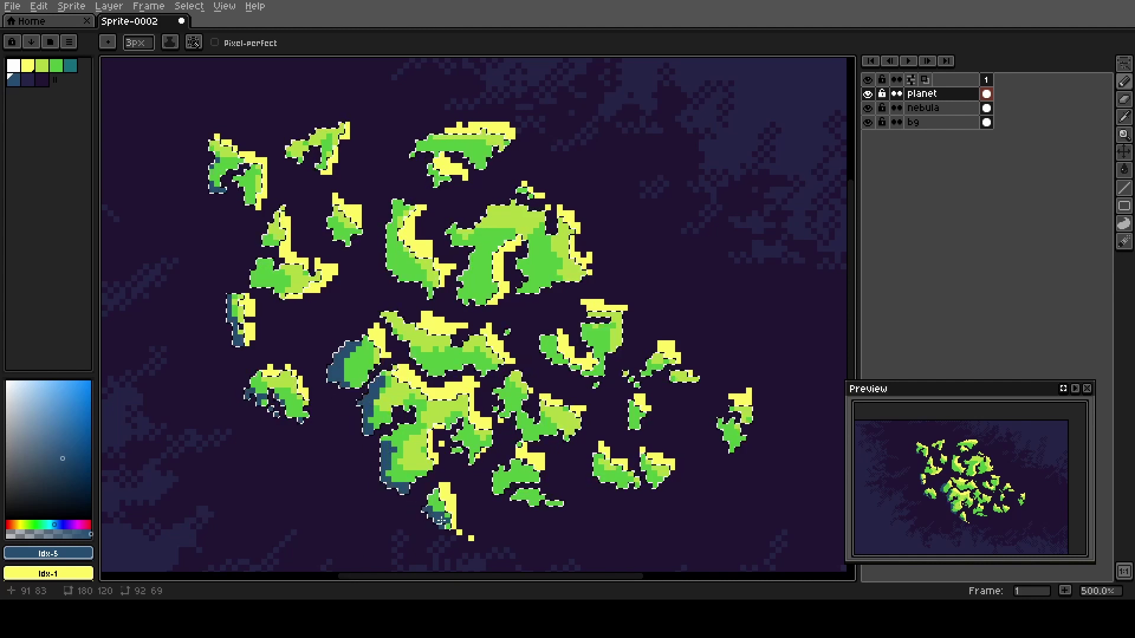
Add dark-blue shadows to the lower-right and central chunks, the large upper chunk's left part and the curved upper chunk.
left_click_drag(500, 481, 539, 502)
left_click_drag(598, 461, 631, 492)
mouse_move(526, 432)
left_mouse_down()
mouse_move(471, 363)
mouse_move(441, 366)
left_mouse_up()
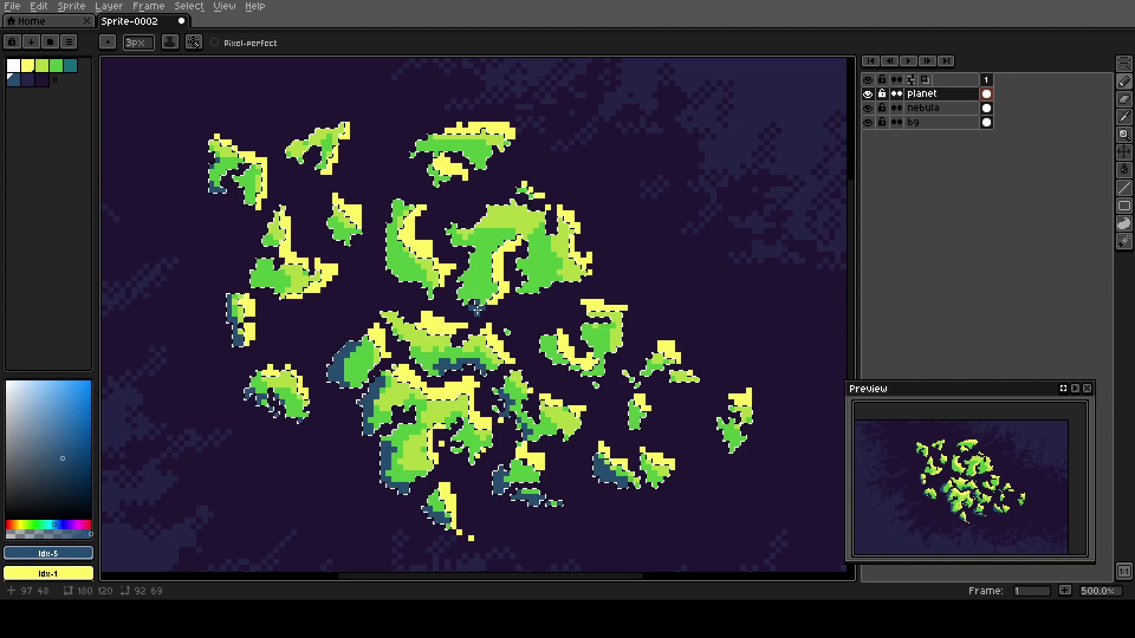
left_click_drag(476, 245, 485, 236)
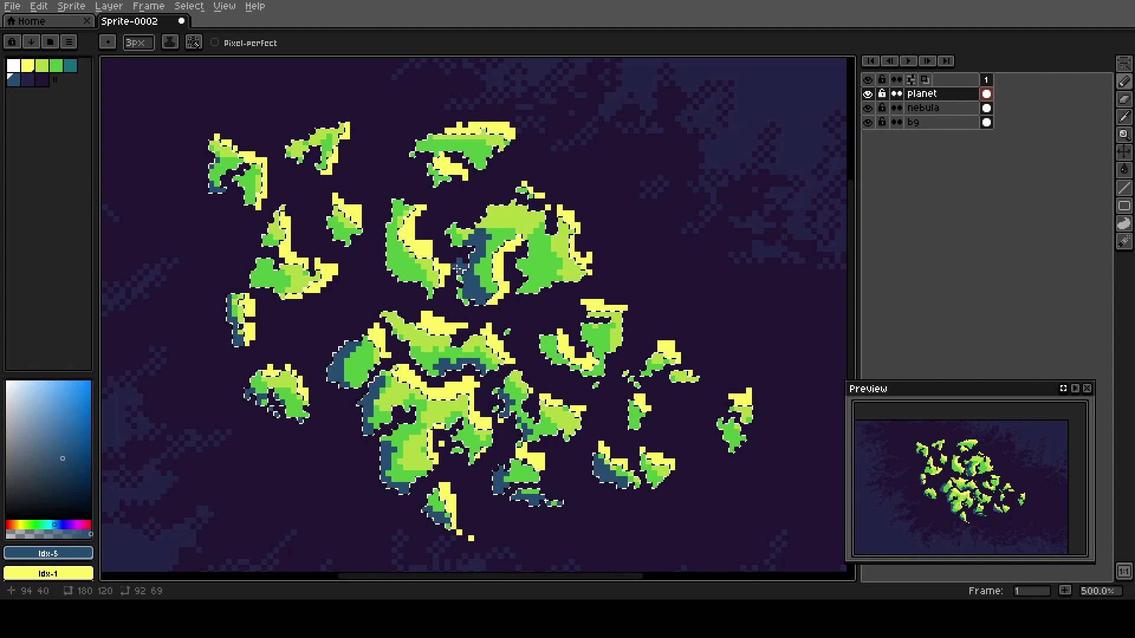
left_click_drag(392, 281, 396, 203)
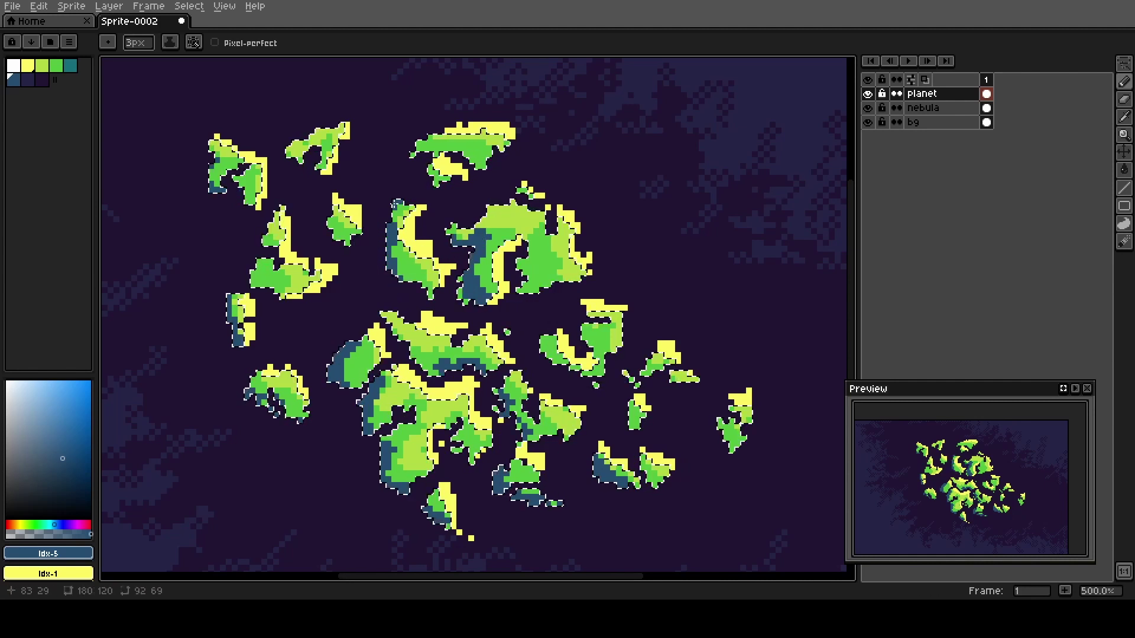
Paint dark-blue shadows on the top chunk, the remaining small upper-left chunks, and the right-hand and far-right chunks.
mouse_move(413, 150)
left_mouse_down()
mouse_move(460, 142)
mouse_move(476, 161)
left_mouse_up()
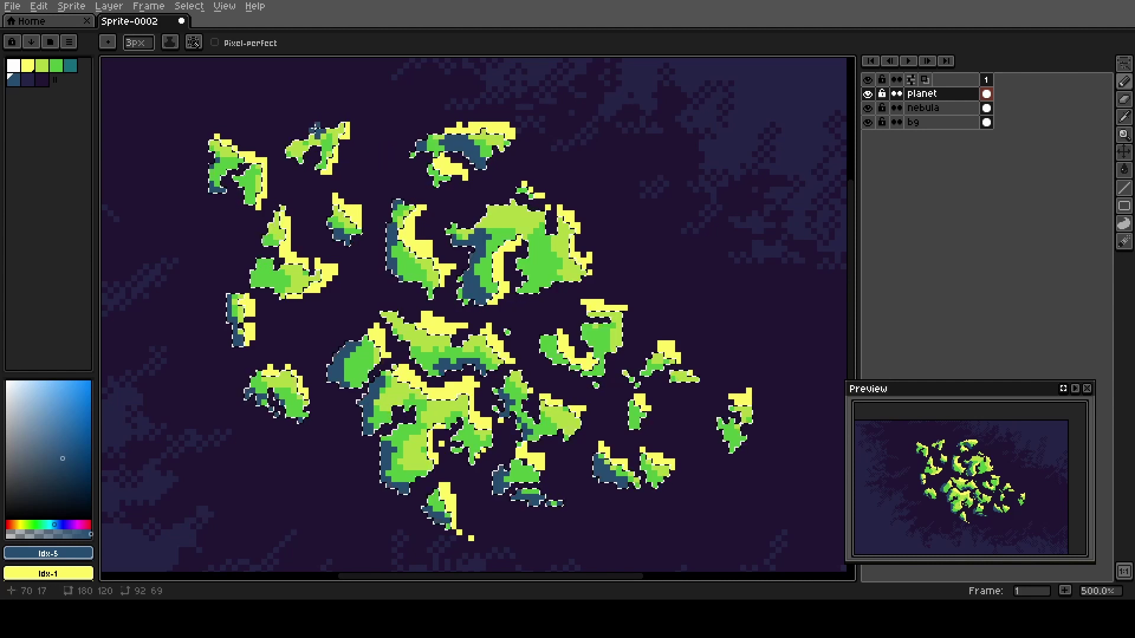
left_click_drag(316, 130, 291, 155)
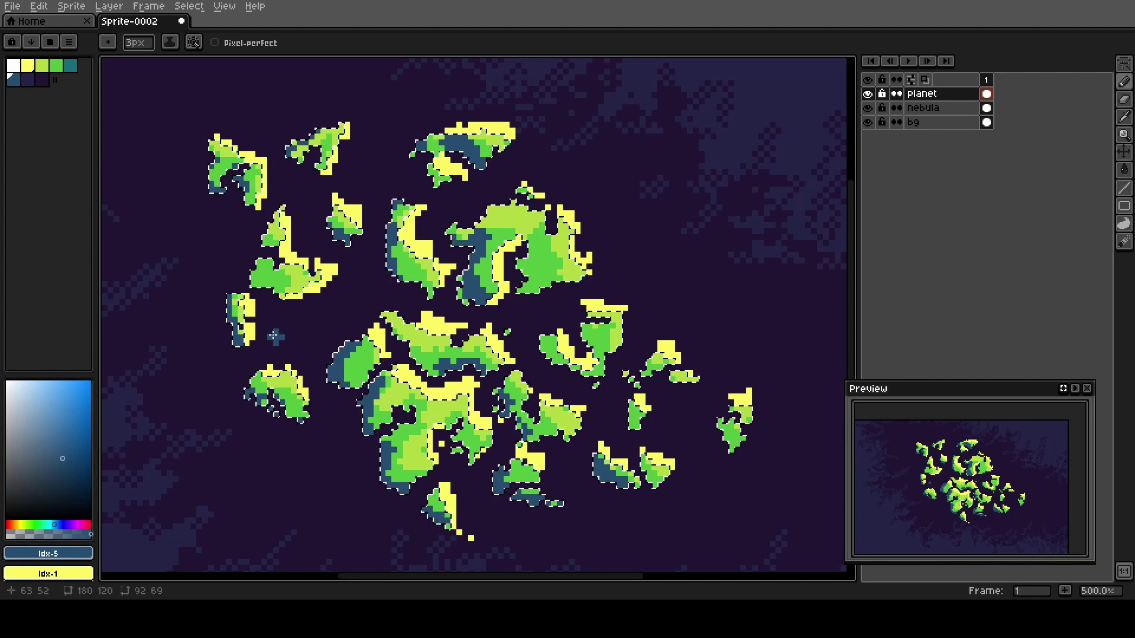
left_click_drag(269, 261, 256, 276)
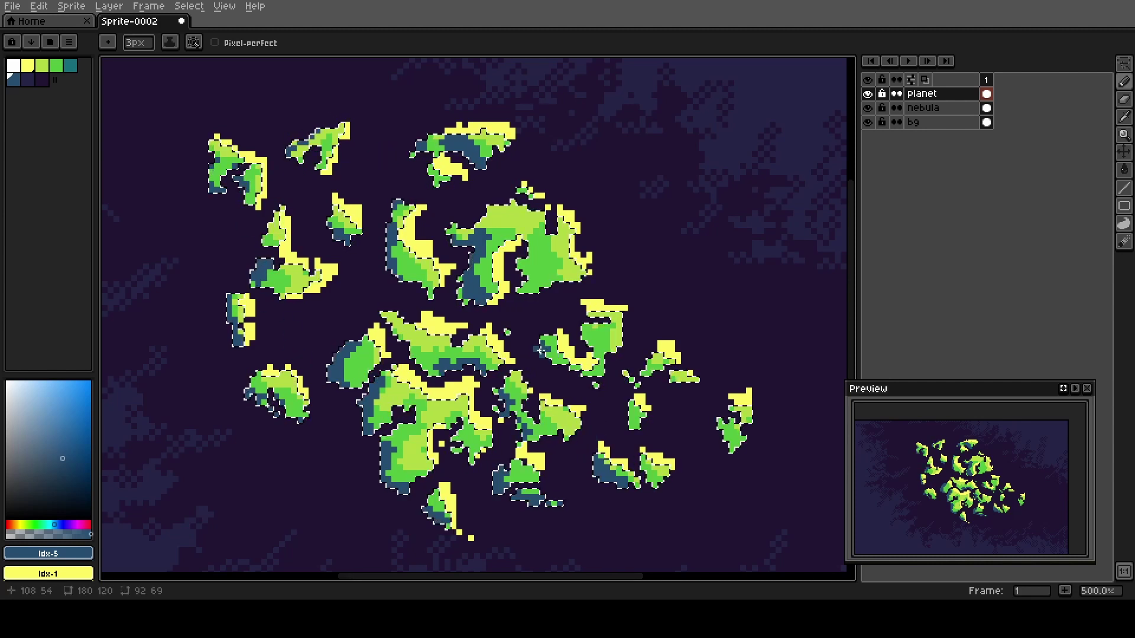
mouse_move(560, 375)
left_mouse_down()
mouse_move(589, 379)
mouse_move(548, 354)
left_mouse_up()
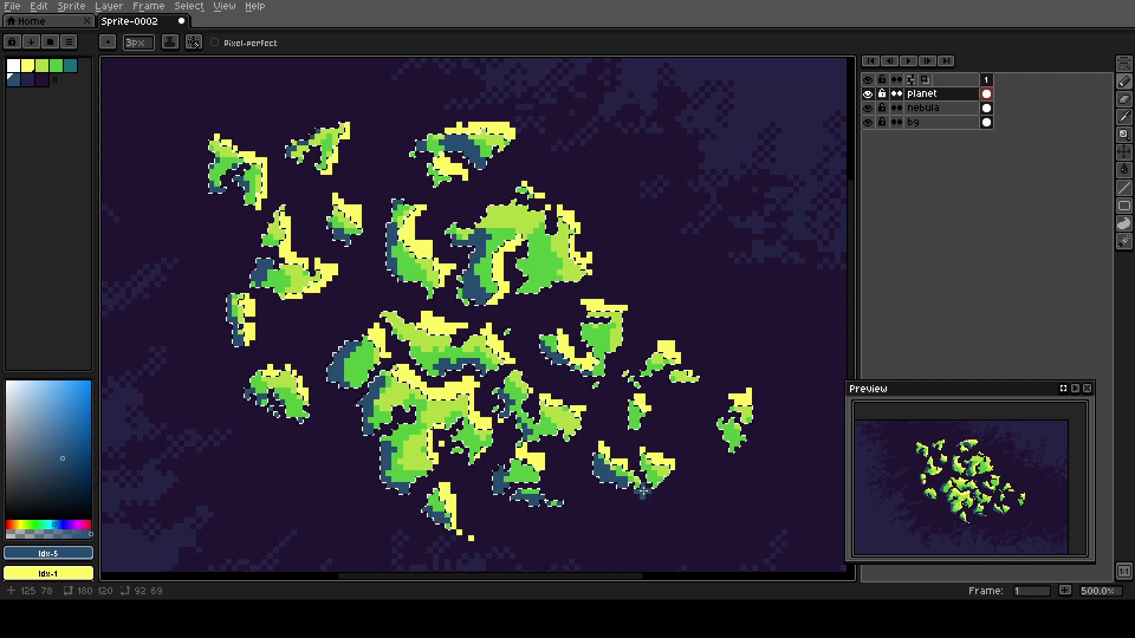
left_click_drag(643, 491, 645, 457)
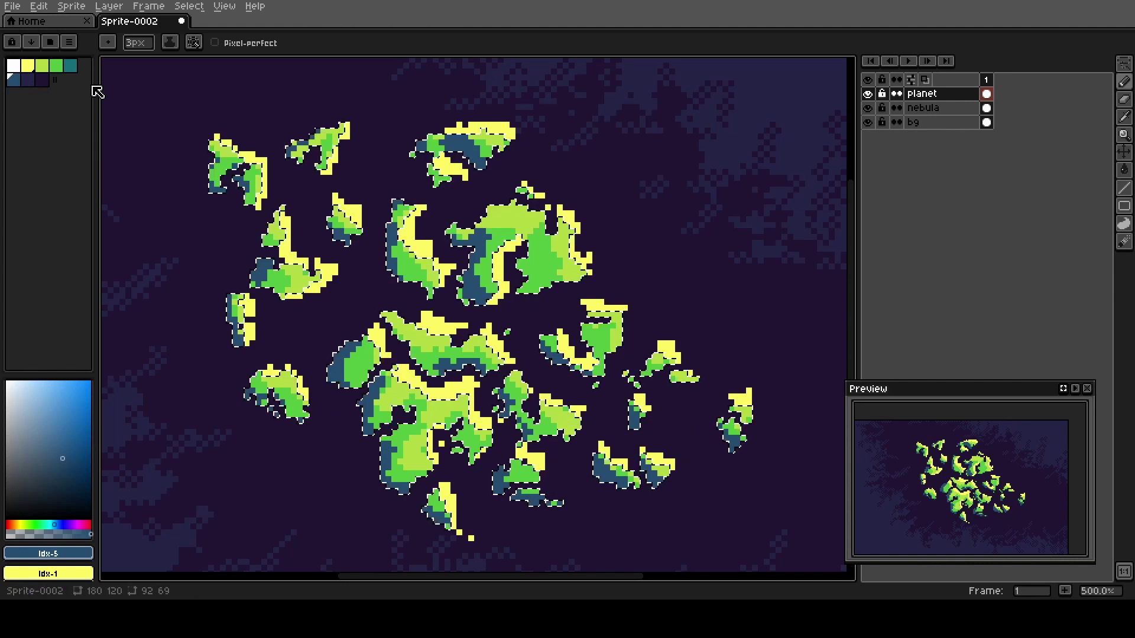
Paint teal (Idx-4) transitions between the dark-blue shadows and green on the left-side, lower-central and lower-right chunks.
left_click(70, 65)
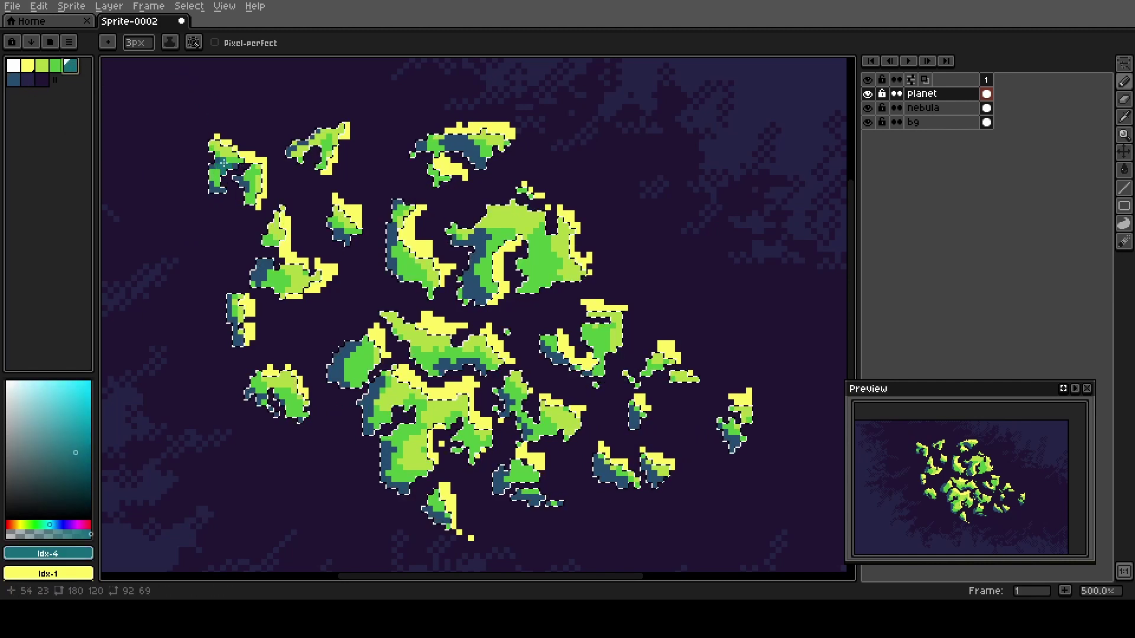
left_click_drag(224, 163, 220, 169)
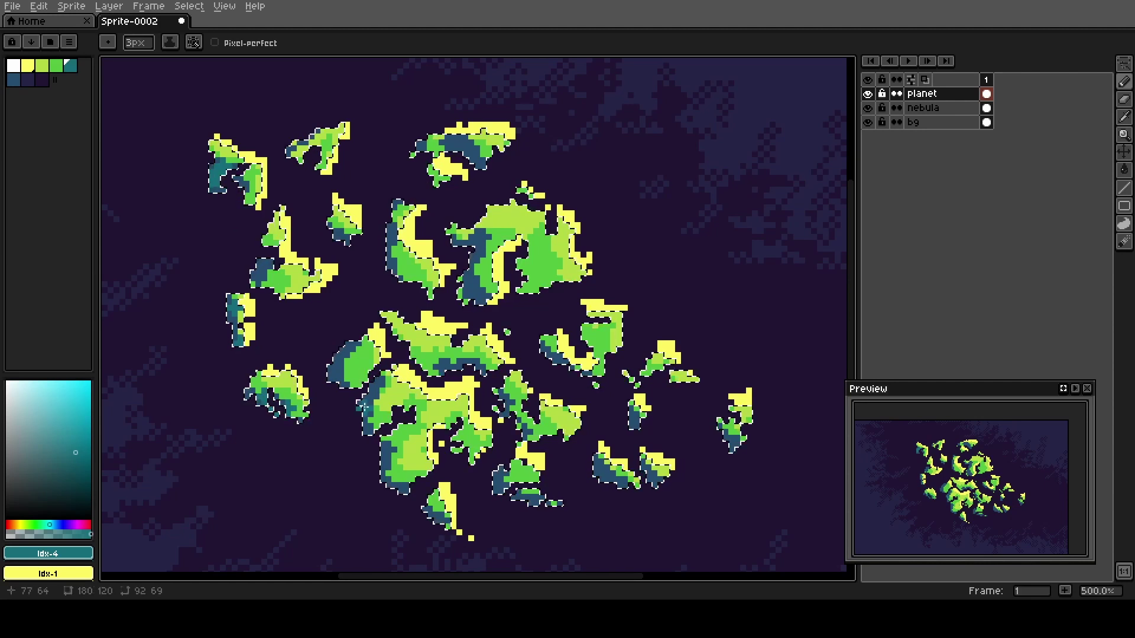
mouse_move(366, 346)
left_mouse_down()
mouse_move(347, 402)
mouse_move(403, 482)
left_mouse_up()
left_click_drag(384, 439, 379, 393)
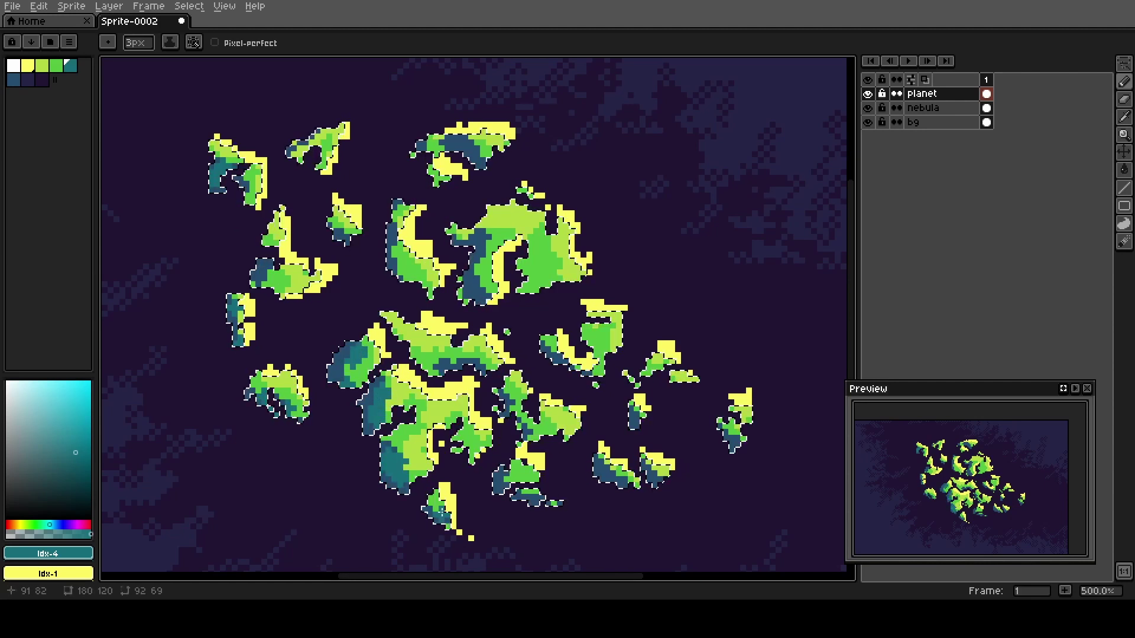
mouse_move(515, 484)
left_mouse_down()
mouse_move(534, 499)
mouse_move(515, 470)
left_mouse_up()
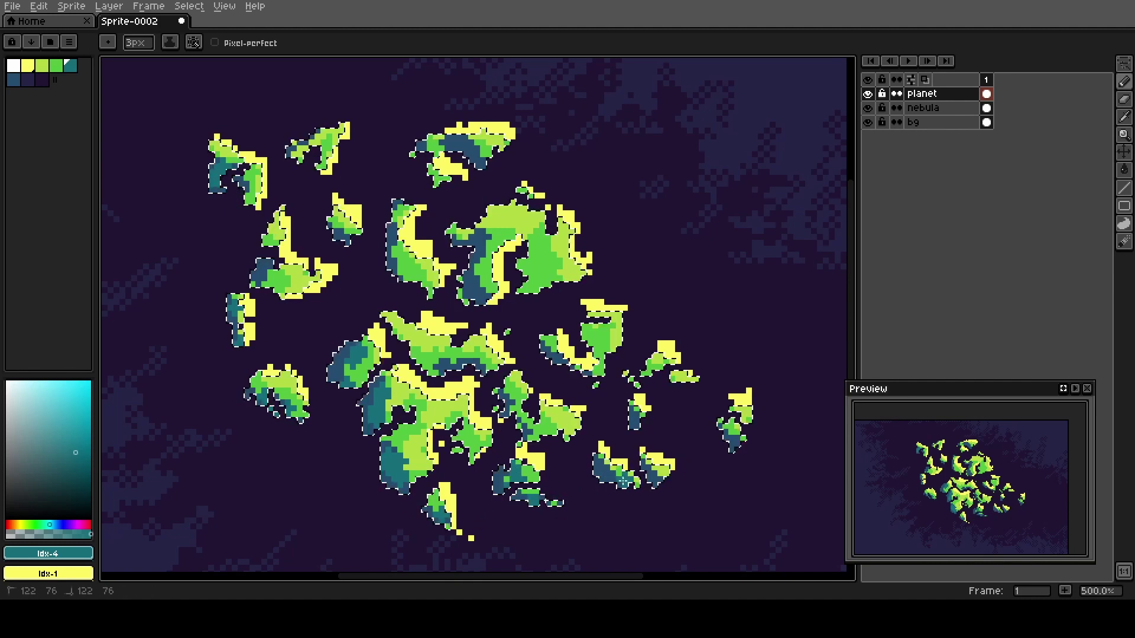
left_click_drag(626, 482, 609, 470)
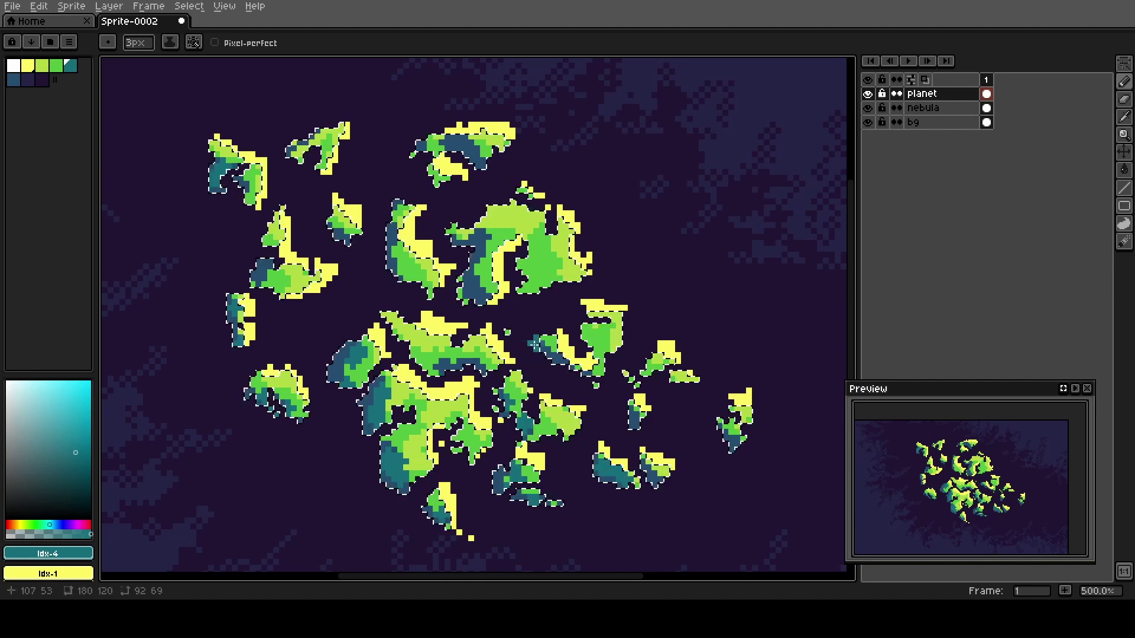
Blend teal shading into the top, curved and large upper chunks, the right-hand chunks and the large central chunks.
left_click_drag(535, 343, 500, 285)
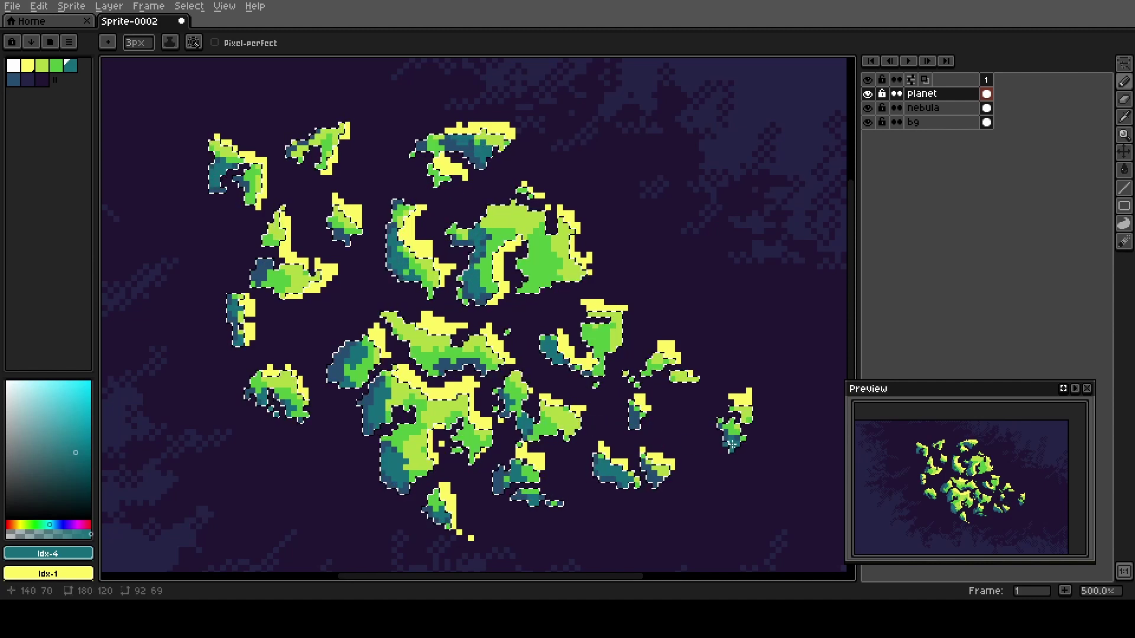
left_click_drag(523, 284, 526, 236)
left_click_drag(529, 231, 528, 269)
left_click_drag(574, 328, 548, 367)
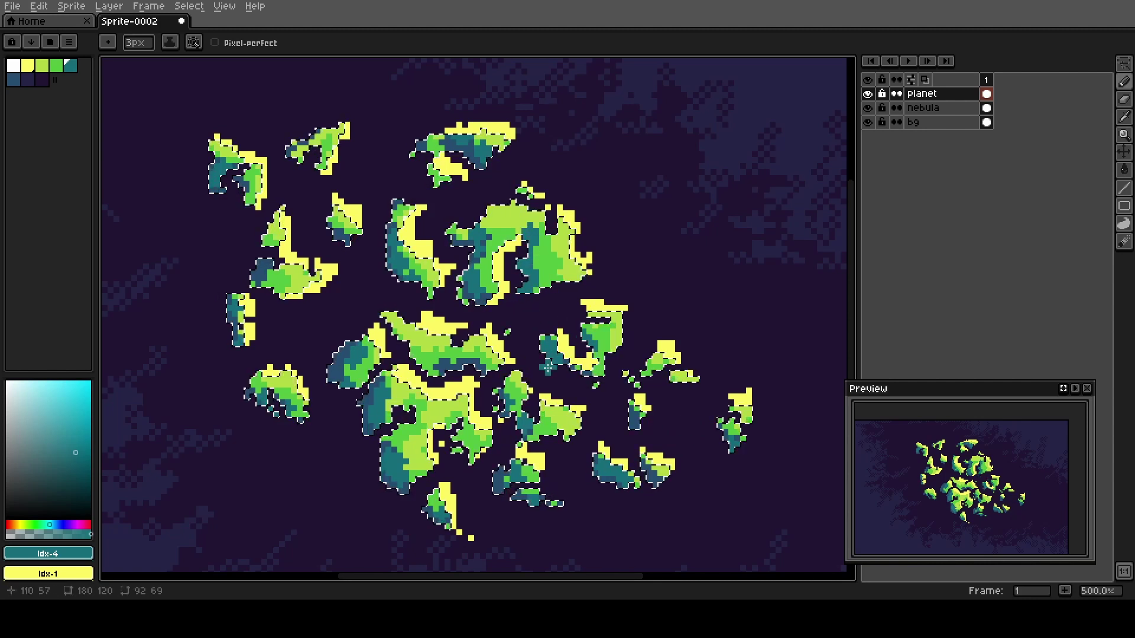
mouse_move(440, 375)
left_mouse_down()
mouse_move(417, 354)
mouse_move(437, 384)
left_mouse_up()
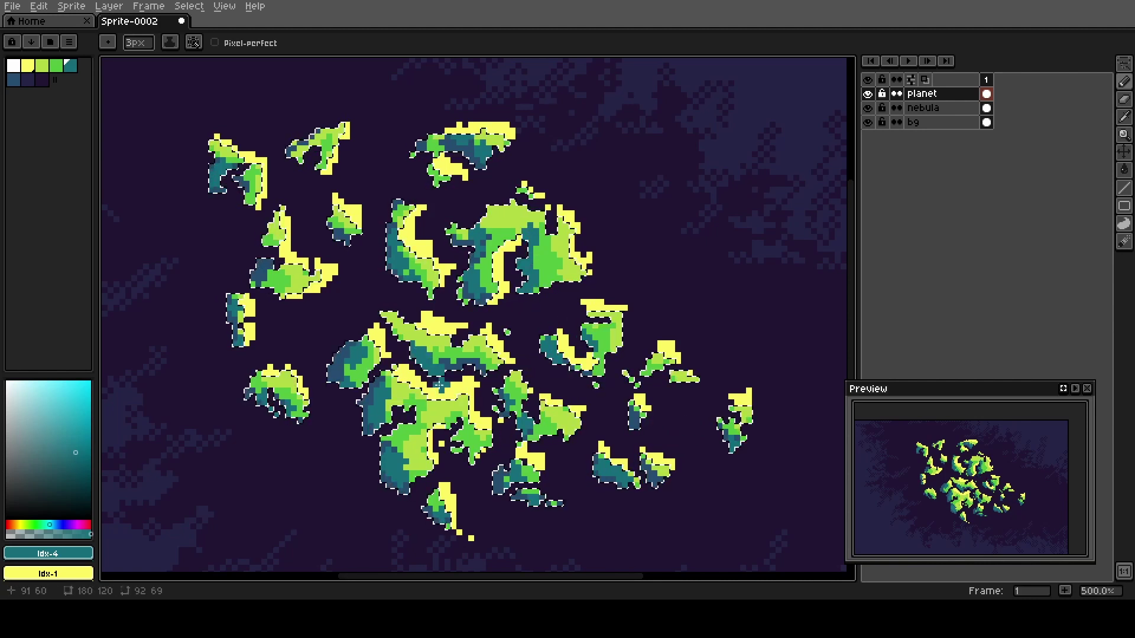
left_click_drag(417, 404, 406, 418)
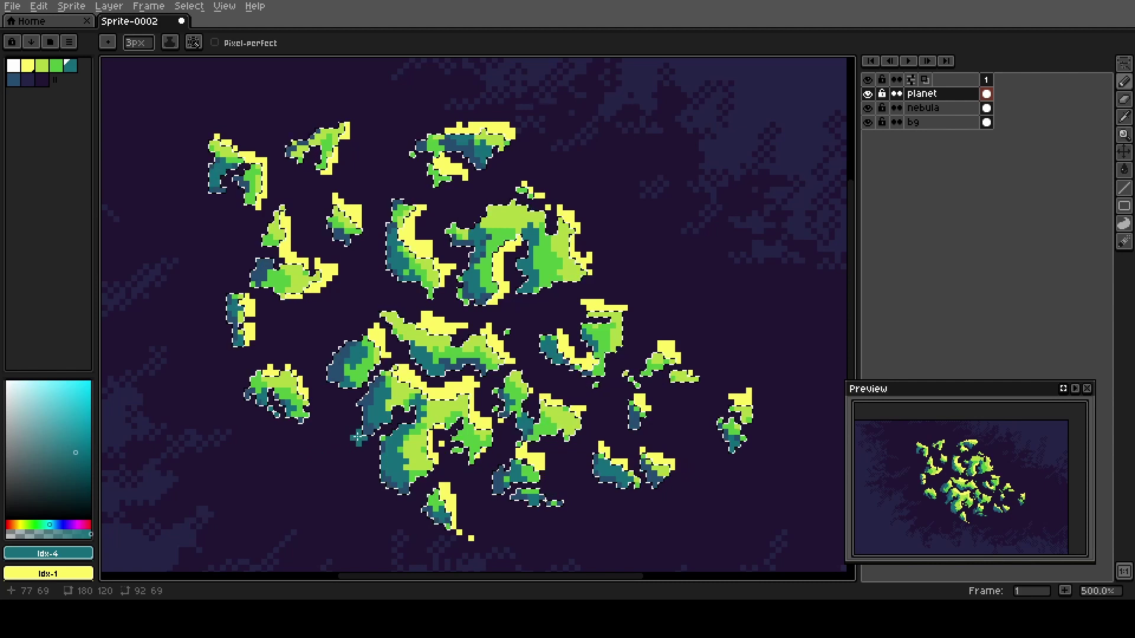
Replace the current selection with one covering all of the planet layer's pixels.
key("v")
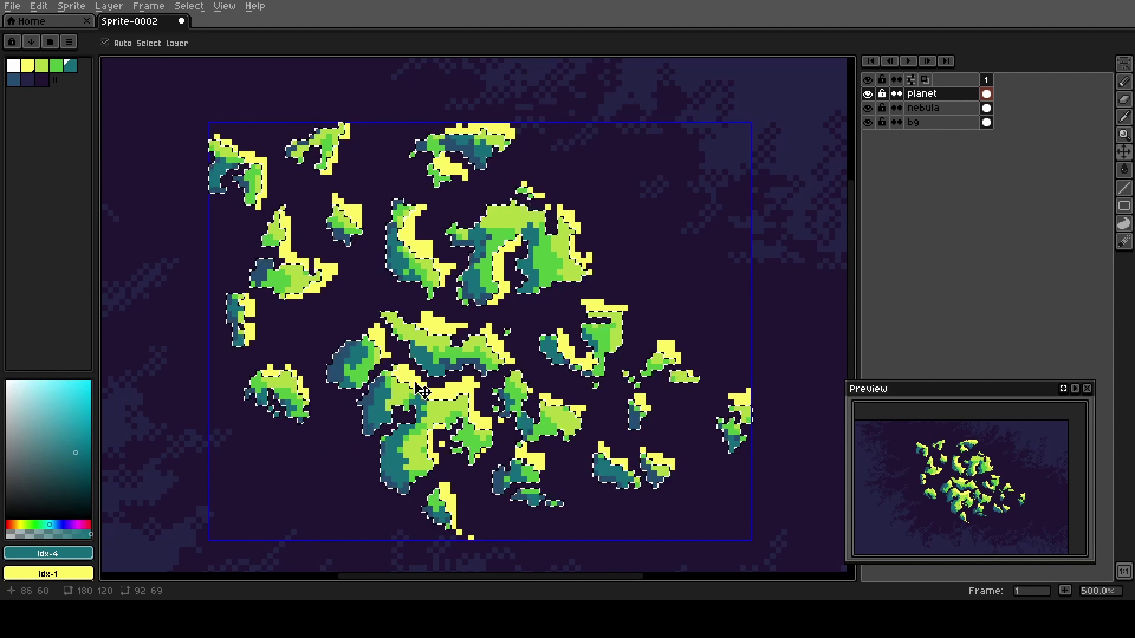
key("ctrl+d")
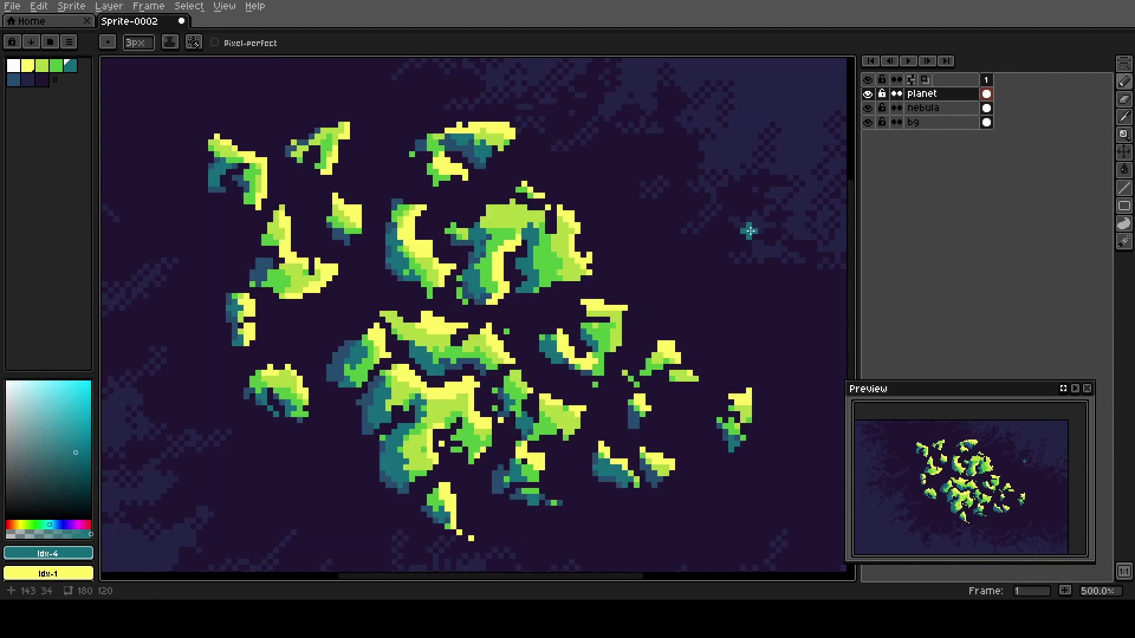
left_click(938, 96)
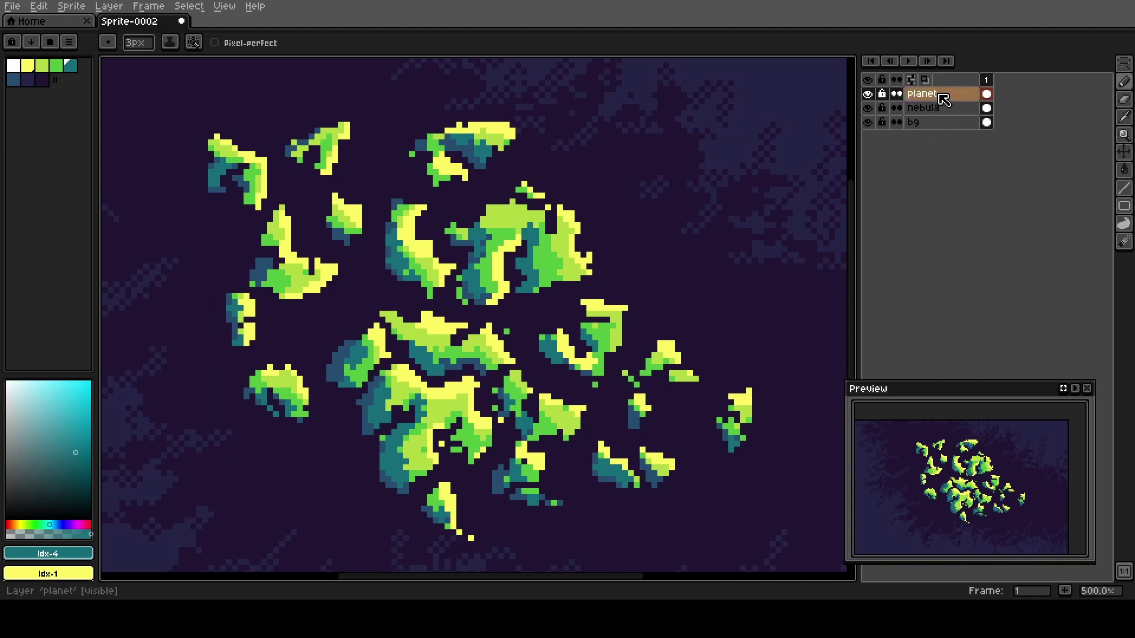
left_click(943, 99, "ctrl")
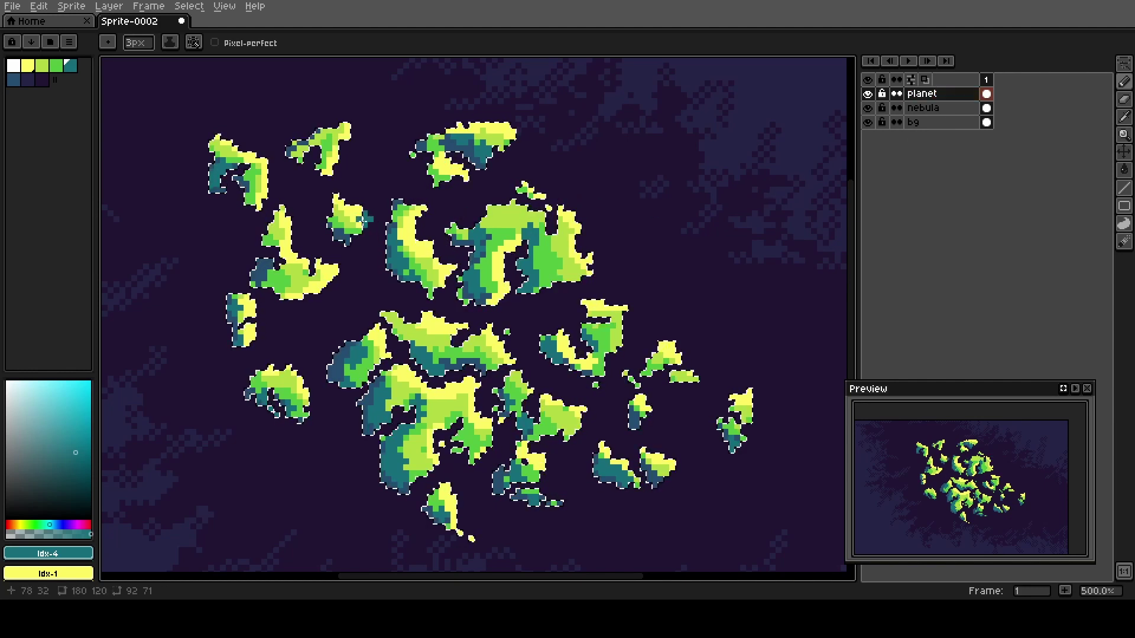
Use the 1px Spray tool to scatter green (Idx-3) and light-green (Idx-2) pixels over the selected planet chunks.
key("shift+b")
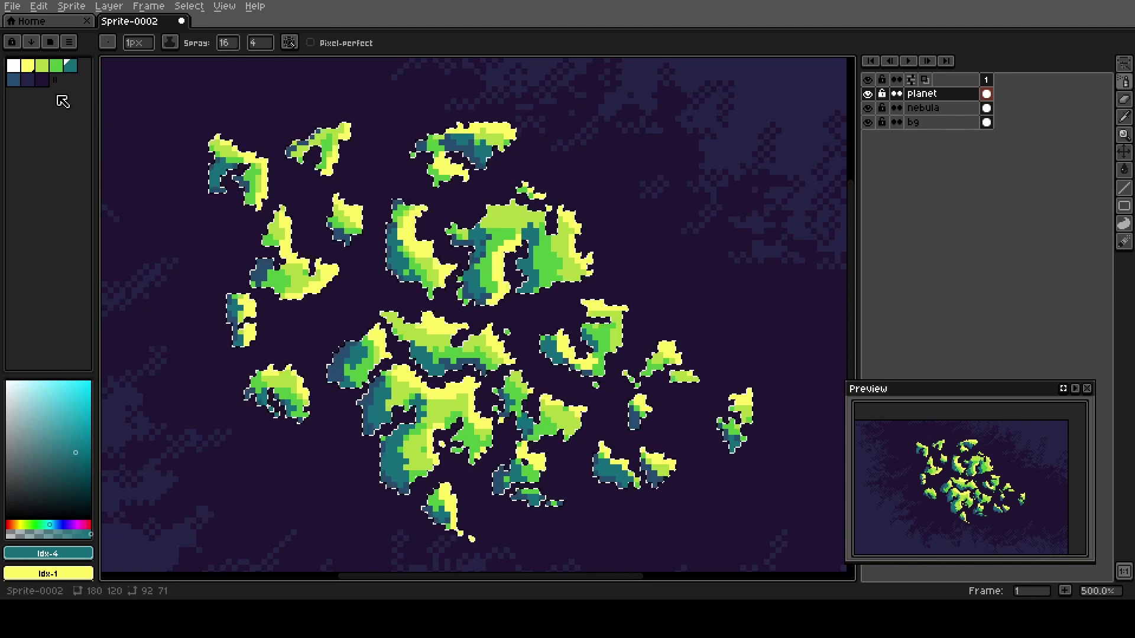
left_click(59, 70)
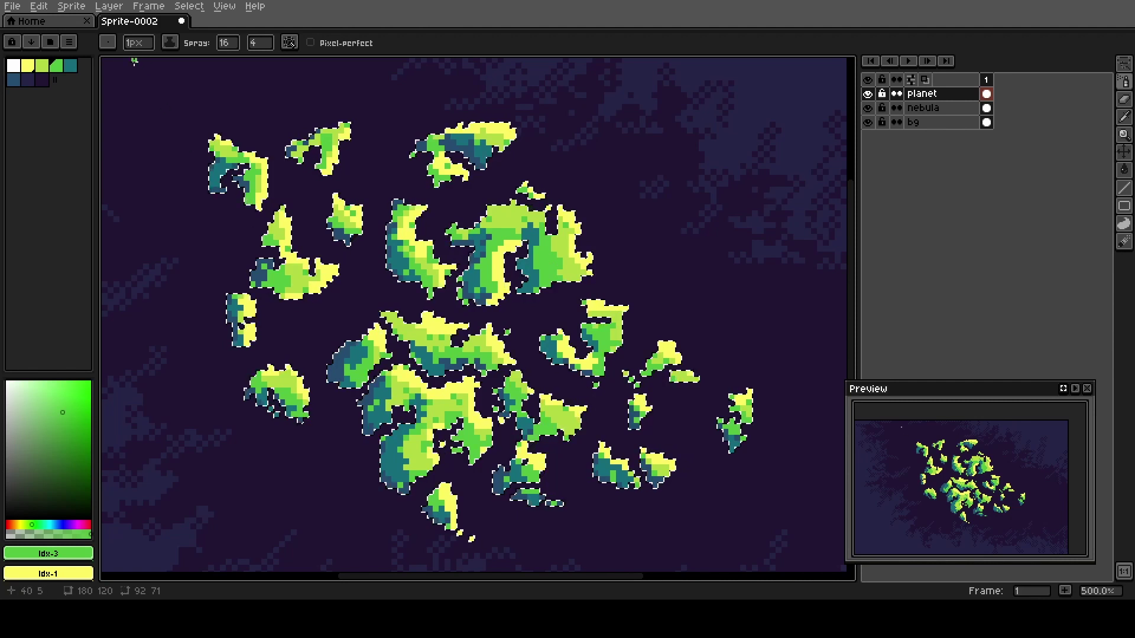
left_click(42, 66)
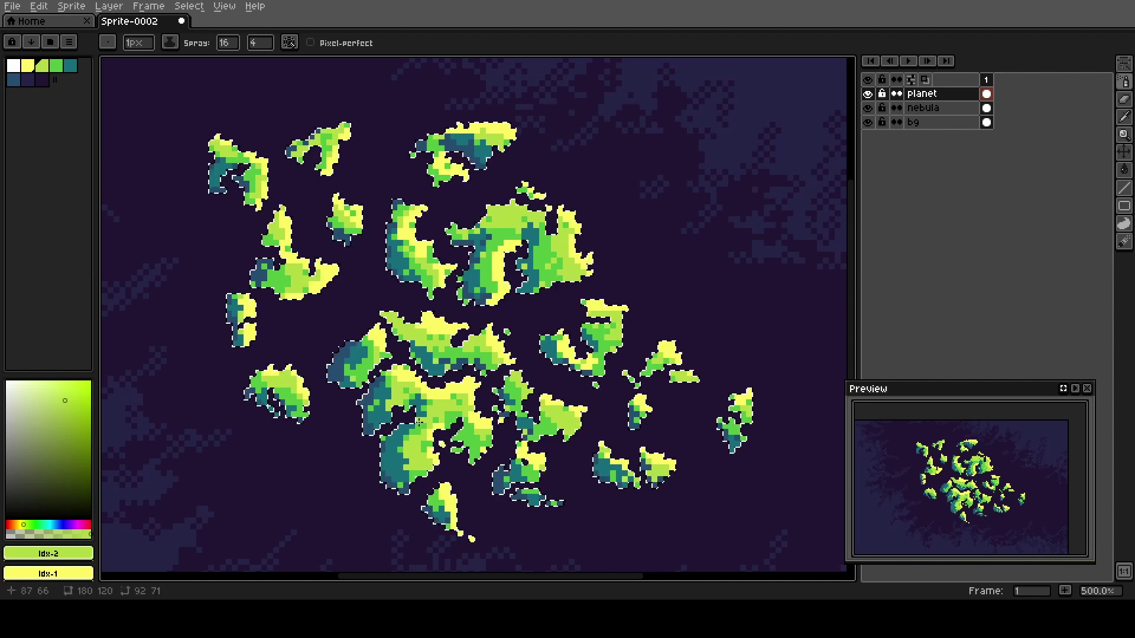
Spray scattered teal (Idx-4) pixels across the left-side, central, upper and lower chunks for texture.
left_click(70, 66)
left_click_drag(327, 275, 283, 242)
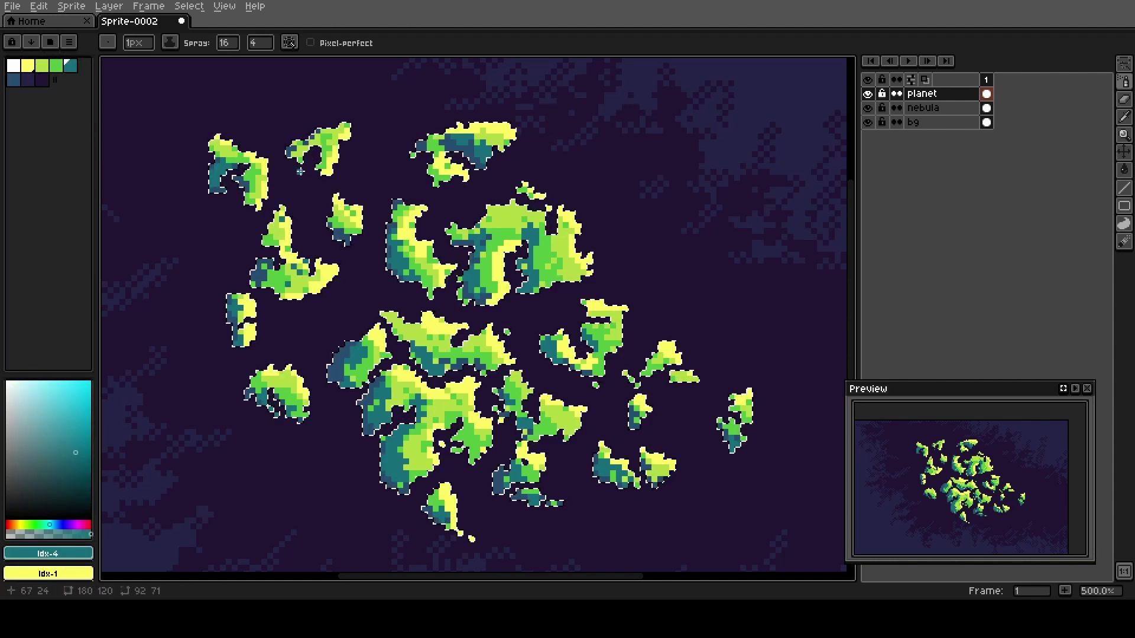
left_click(502, 422)
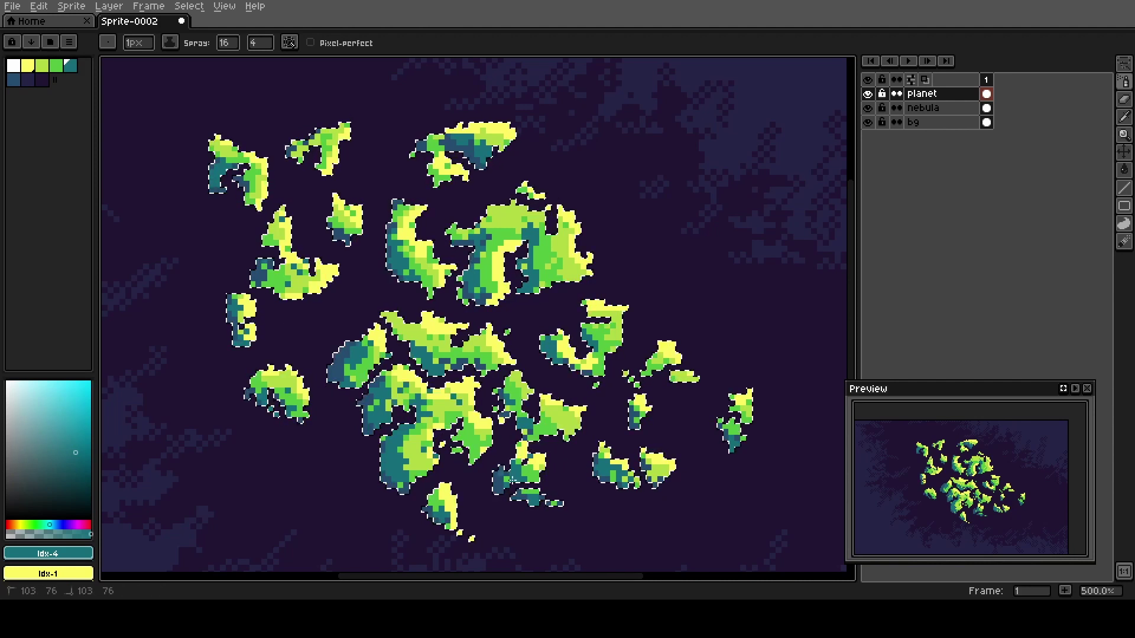
left_click(437, 355)
left_click_drag(465, 295, 466, 284)
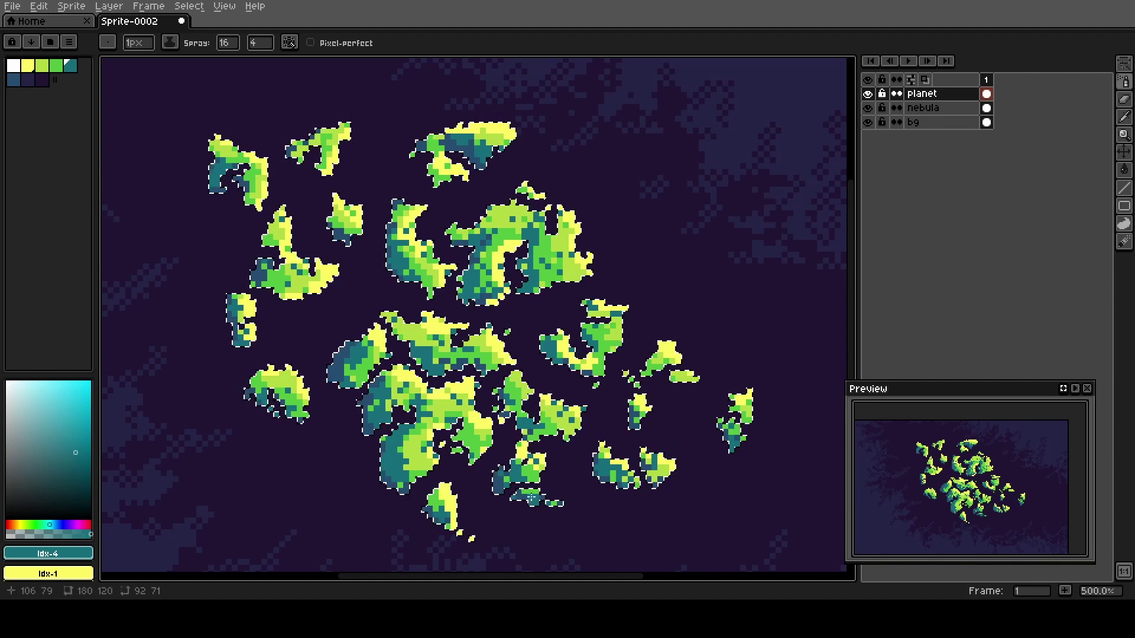
Deselect the planet's pixels and add a new layer above the planet layer.
scroll(473, 430, "down", 2)
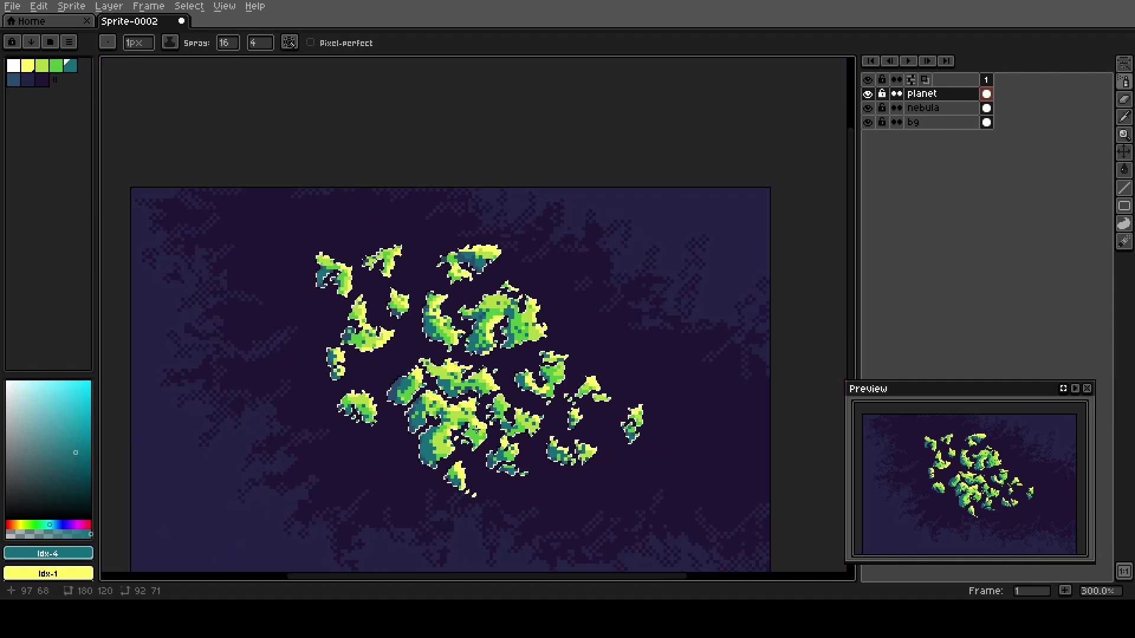
key("space")
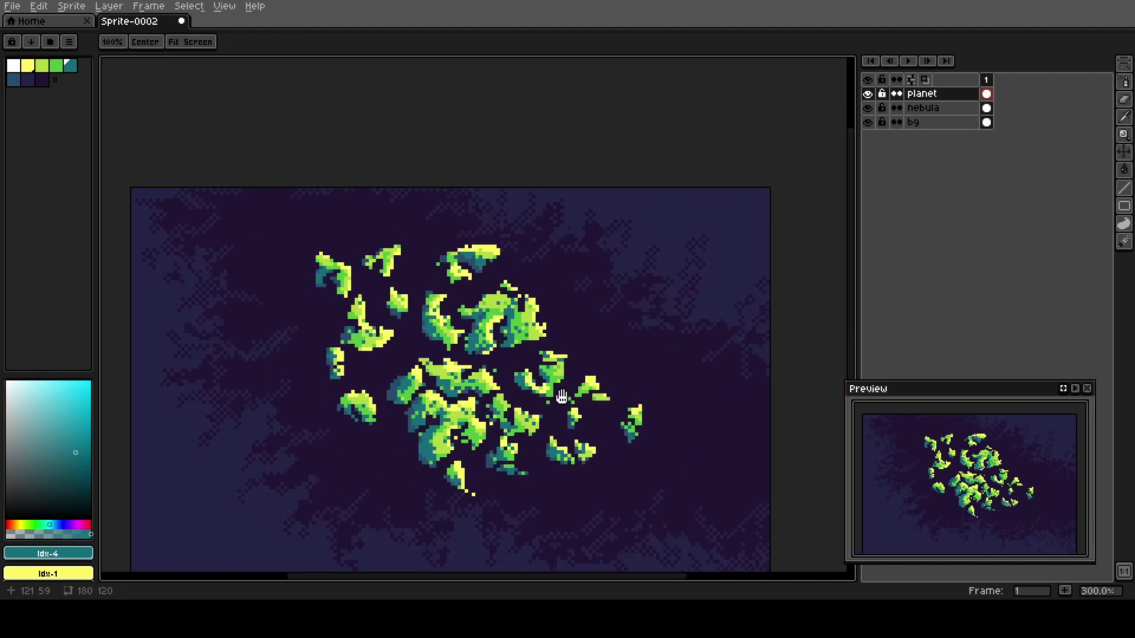
left_click_drag(563, 390, 570, 319)
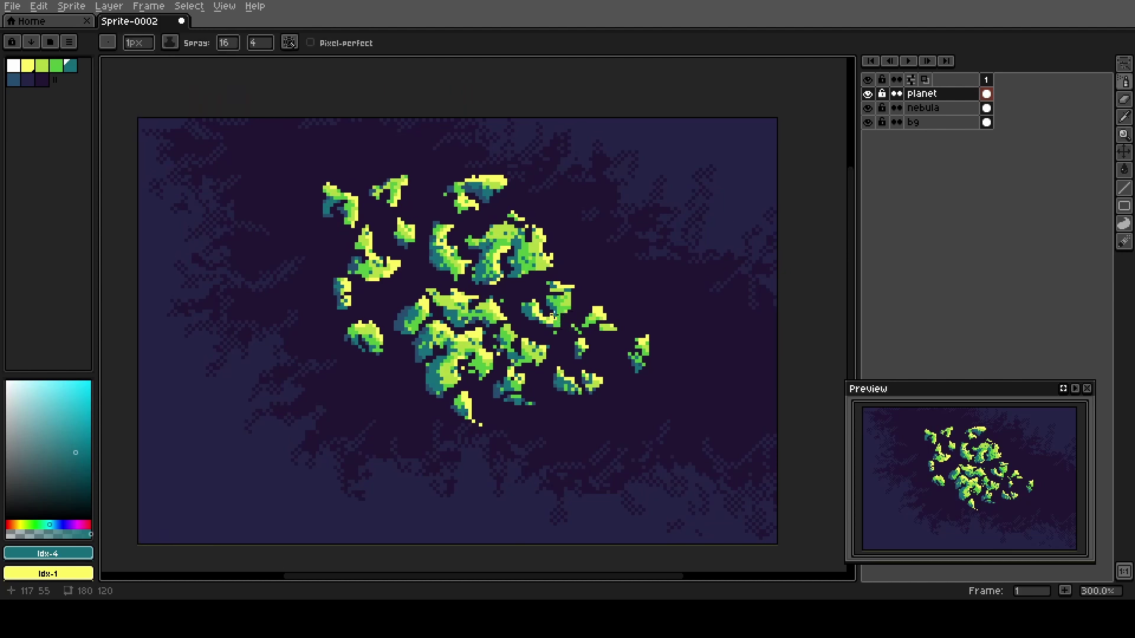
left_click(634, 366)
key("ctrl+z")
key("shift+n")
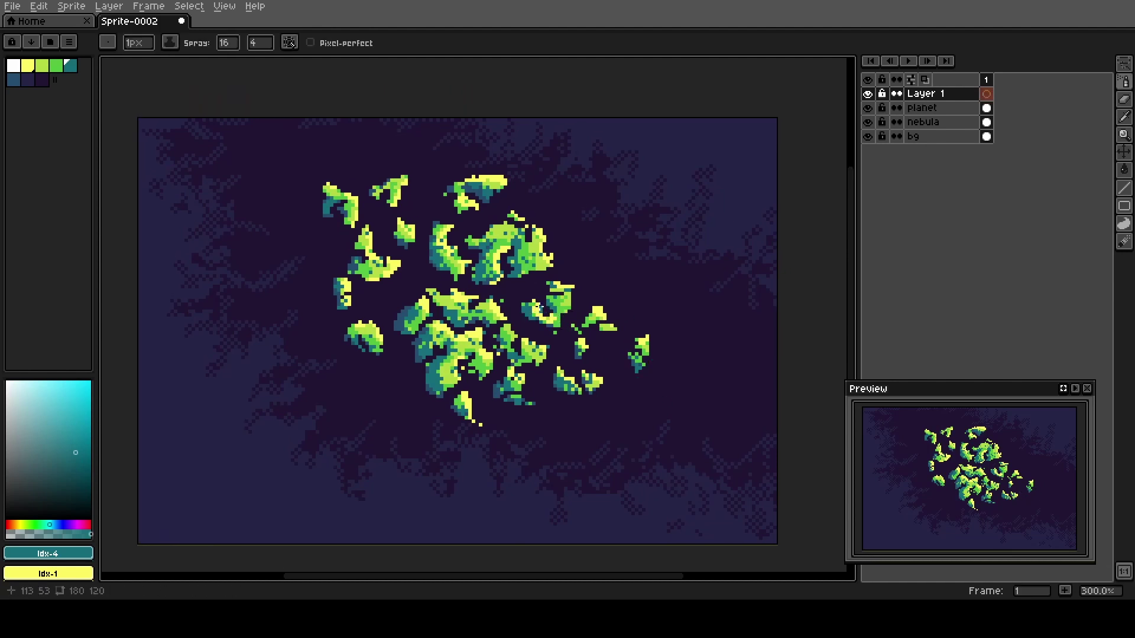
Rename the new layer above the planet layer as "lines".
key("shift+p")
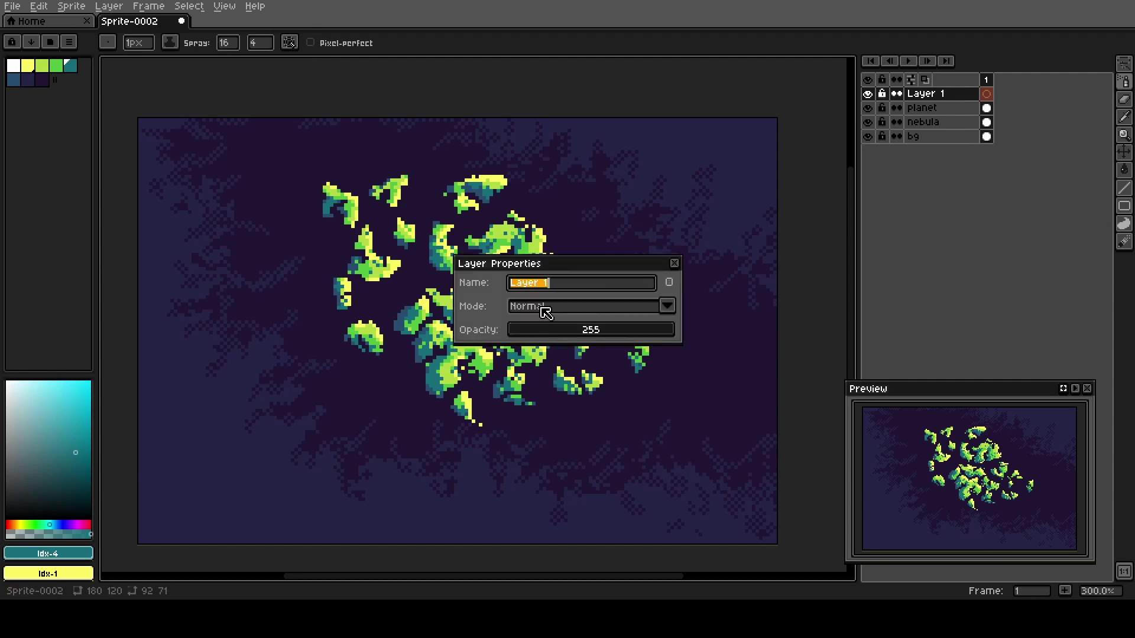
type("lines")
key("Return")
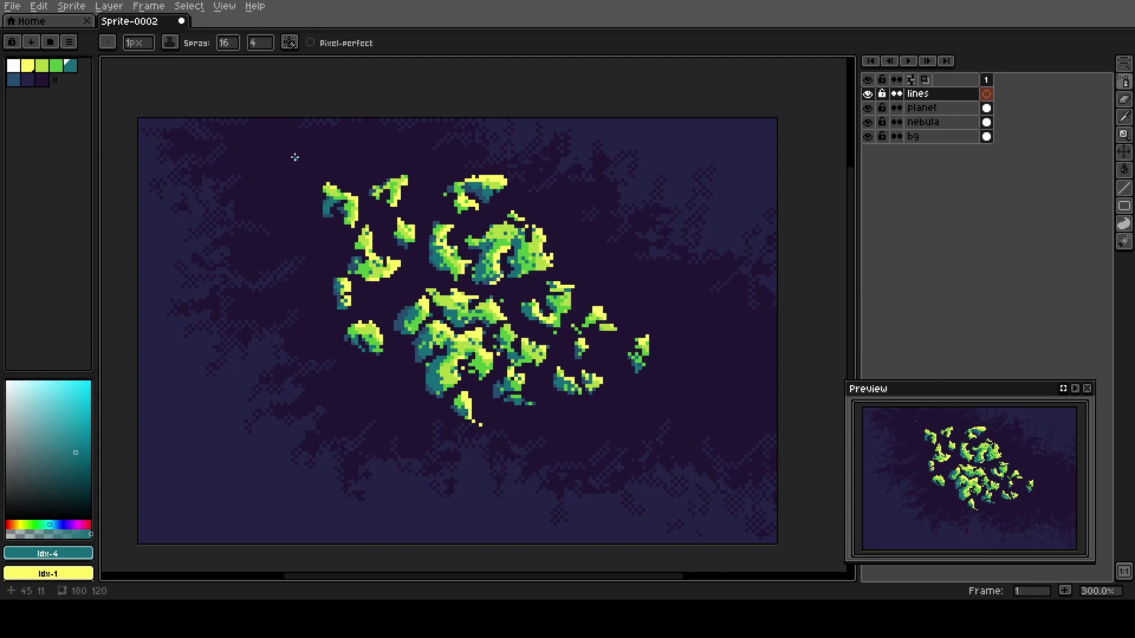
Draw three parallel 1px white (Idx-0) diagonal lines, one long through the planet's centre and a shorter one on each side.
left_click(14, 65)
key("b")
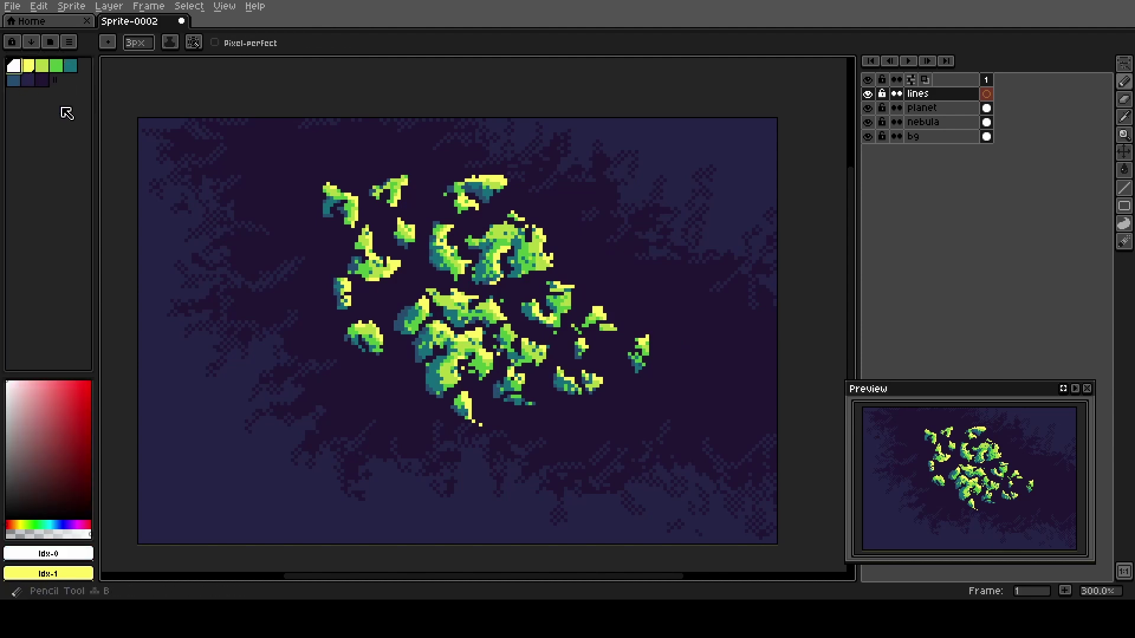
left_click(267, 158)
key("minus")
key("minus")
left_click_drag(264, 143, 725, 432)
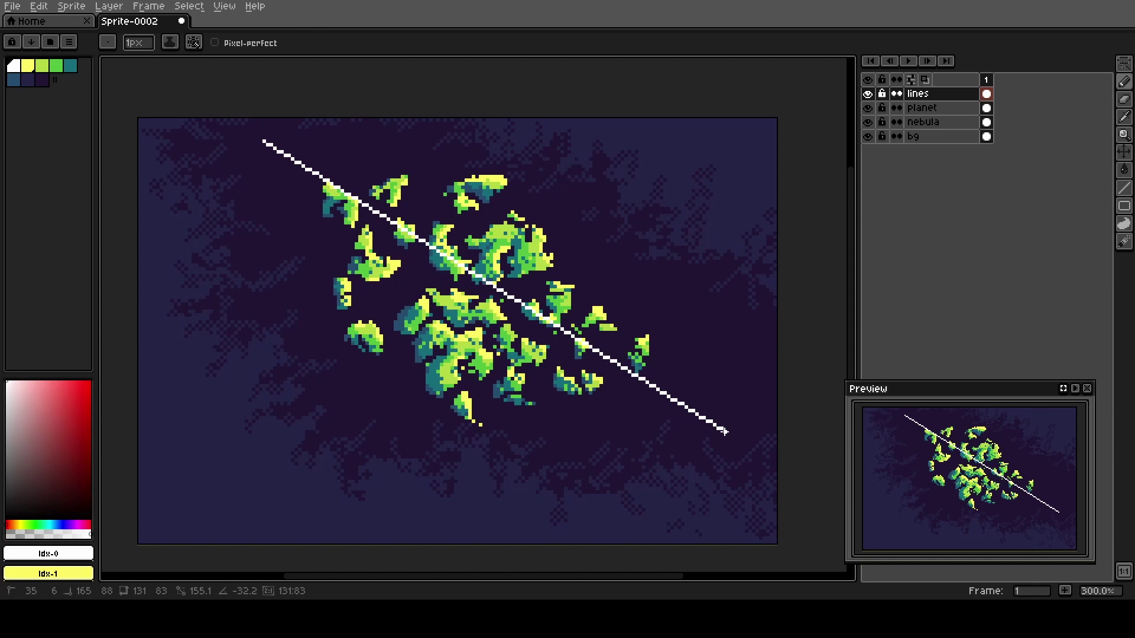
left_click_drag(726, 433, 714, 430)
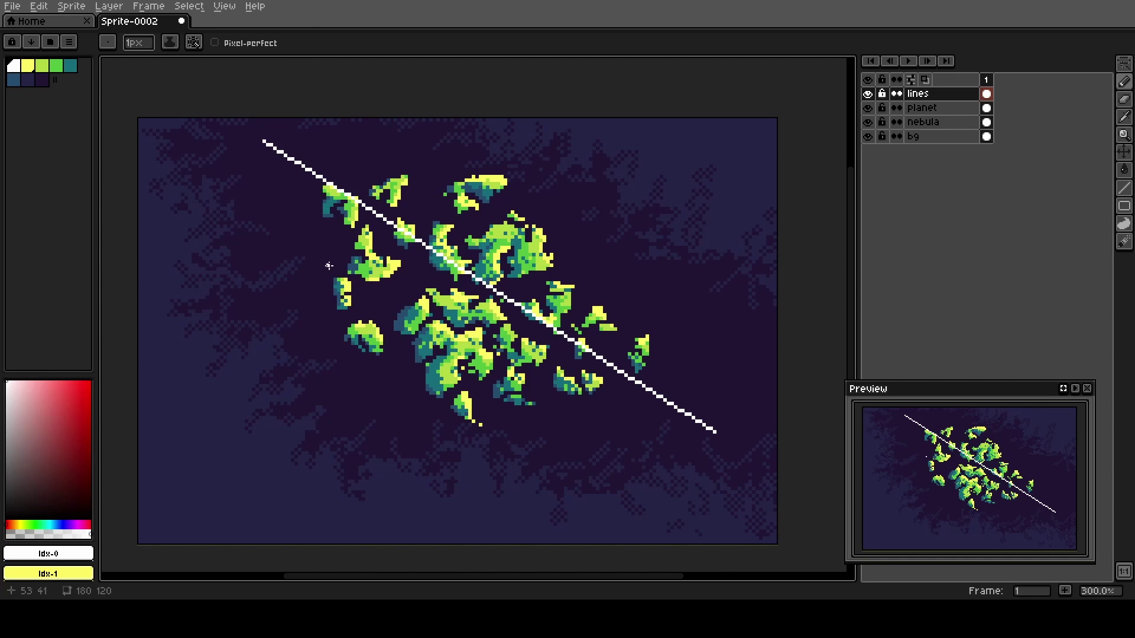
left_click_drag(330, 266, 530, 396)
left_click_drag(448, 195, 538, 255)
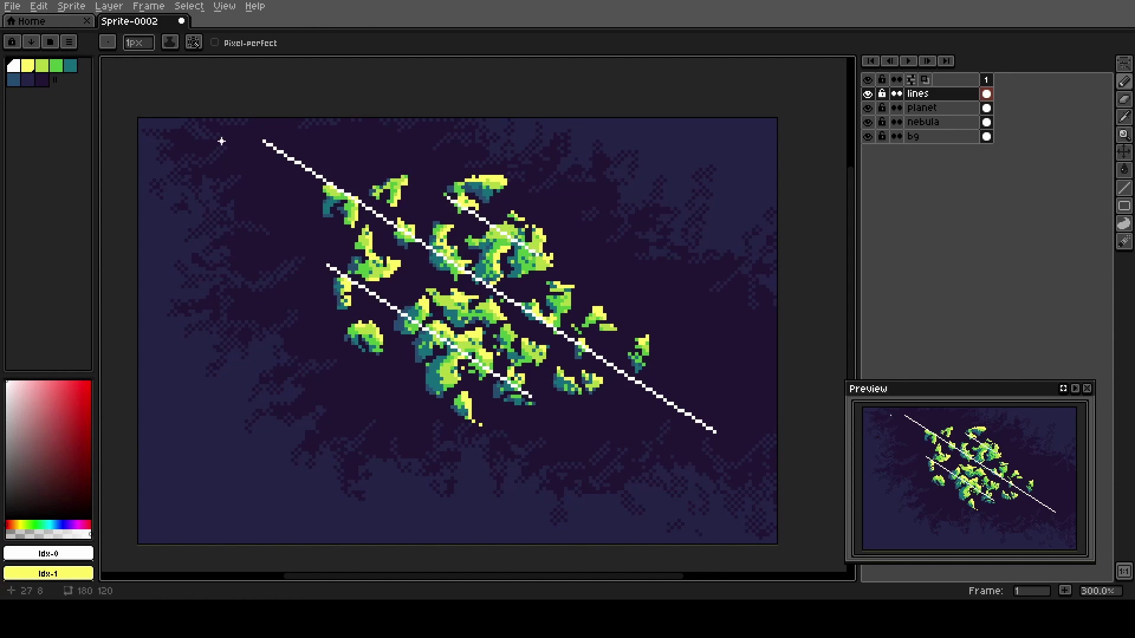
Thicken the middle part of each white diagonal line with a parallel 1px yellow (Idx-1) line alongside it.
left_click(27, 65)
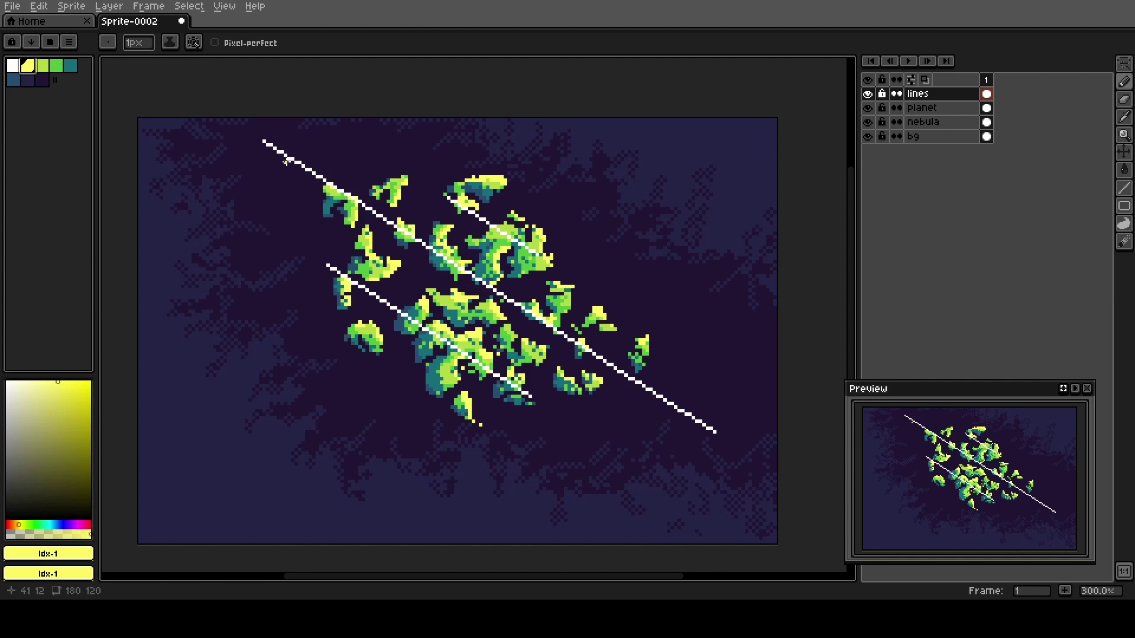
left_click_drag(284, 155, 654, 396)
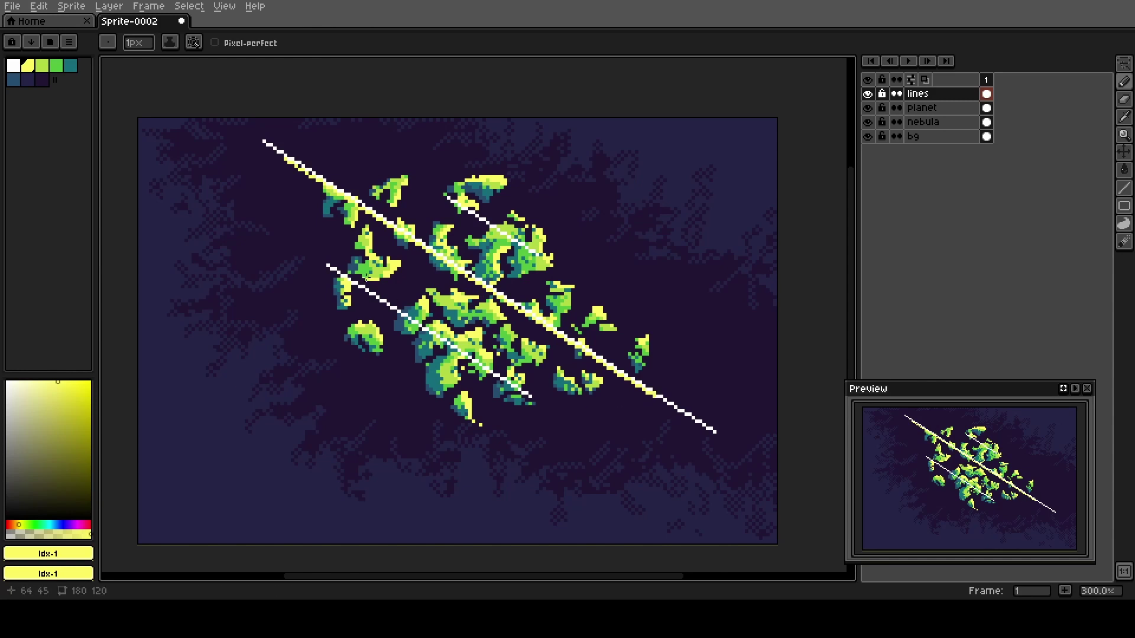
left_click_drag(378, 293, 473, 353)
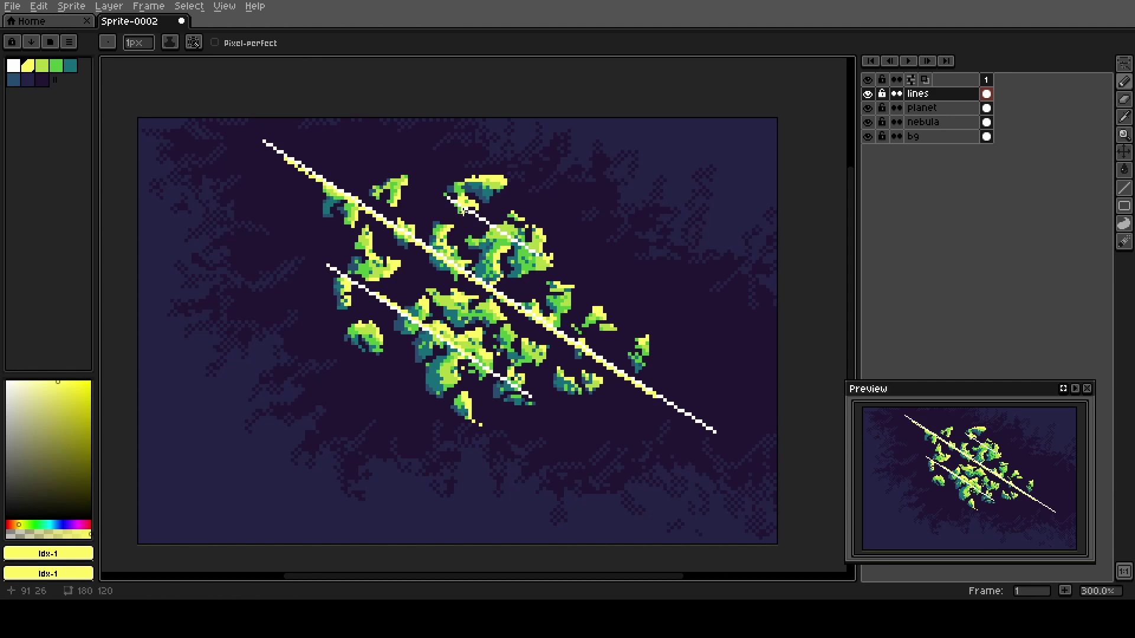
left_click_drag(464, 210, 520, 243)
Erase small 1px gaps along the ends of the three diagonal lines so they break up into dashes.
key("e")
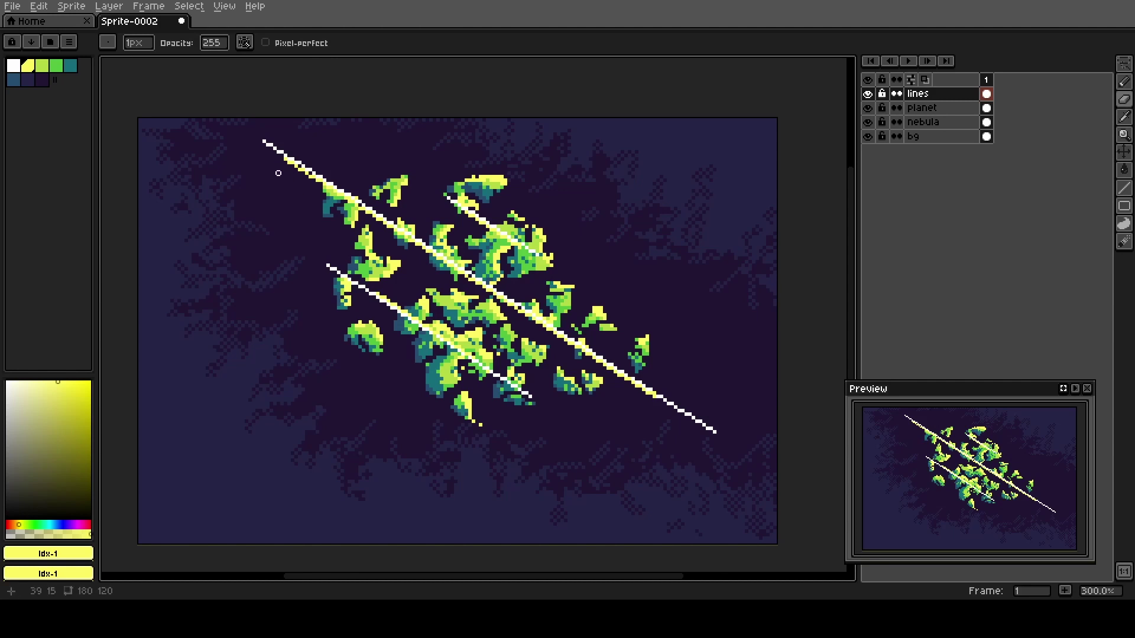
mouse_move(271, 152)
left_mouse_down()
mouse_move(317, 159)
mouse_move(324, 198)
mouse_move(286, 162)
left_mouse_up()
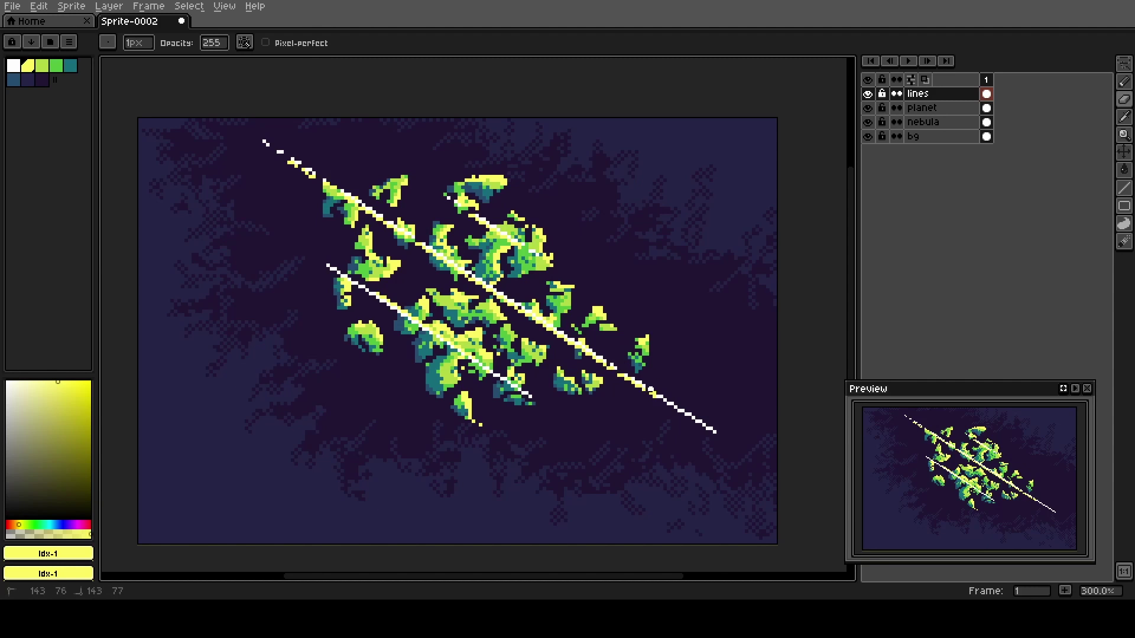
mouse_move(669, 414)
left_mouse_down()
mouse_move(686, 410)
mouse_move(615, 390)
mouse_move(623, 375)
mouse_move(555, 340)
left_mouse_up()
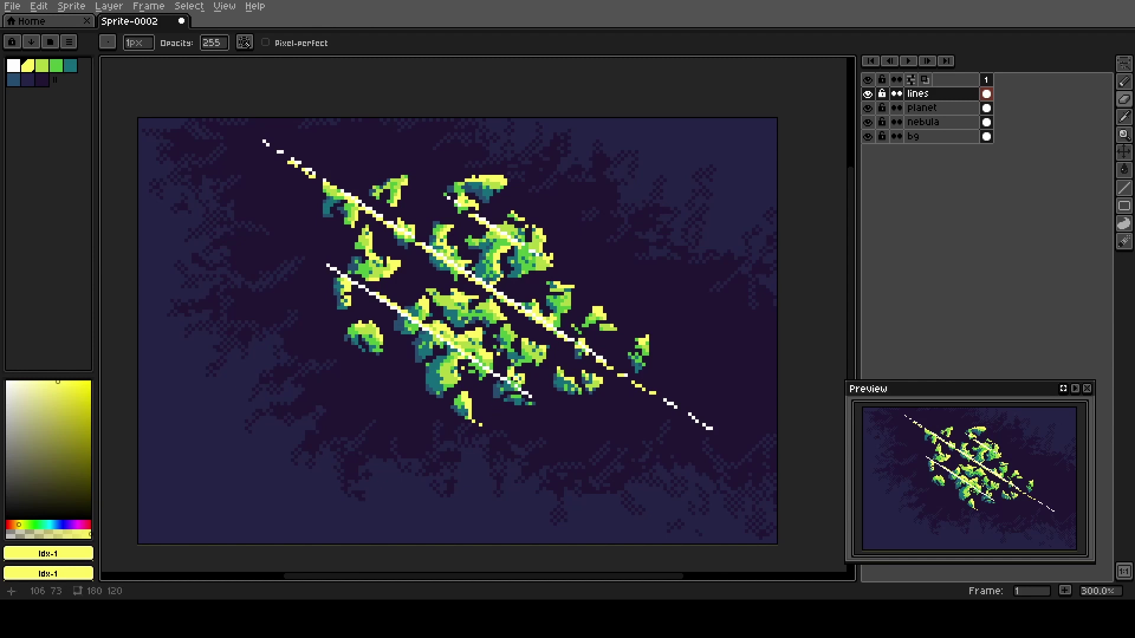
mouse_move(523, 388)
left_mouse_down()
mouse_move(367, 303)
mouse_move(353, 284)
mouse_move(391, 307)
mouse_move(427, 307)
left_mouse_up()
left_click(362, 204)
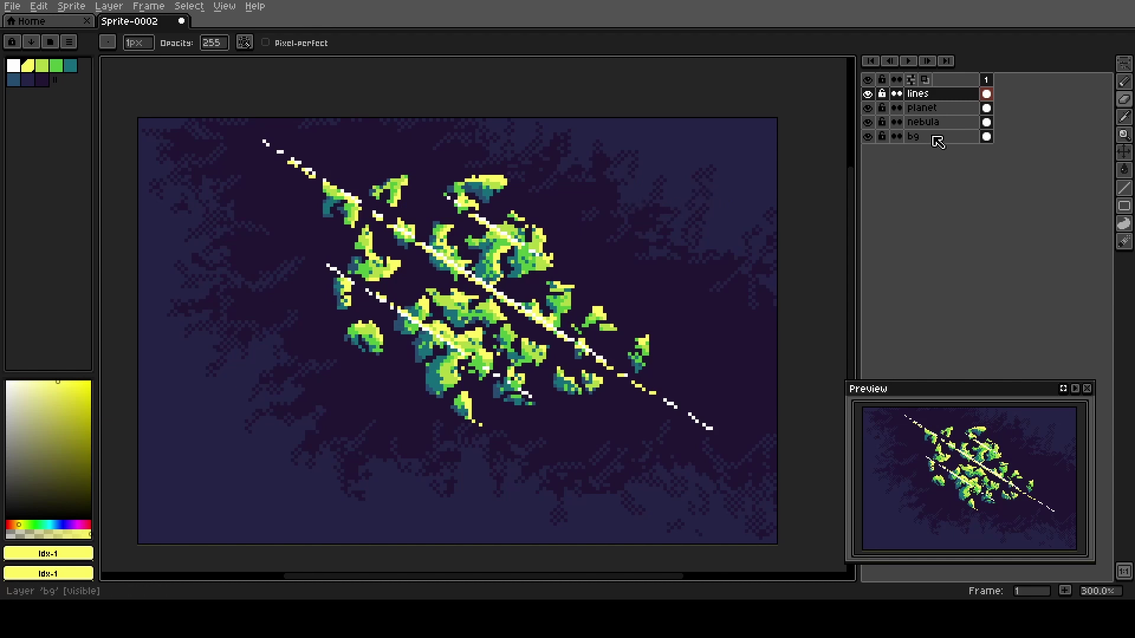
Add a new layer directly above the nebula layer and name it "stars".
left_click(941, 129)
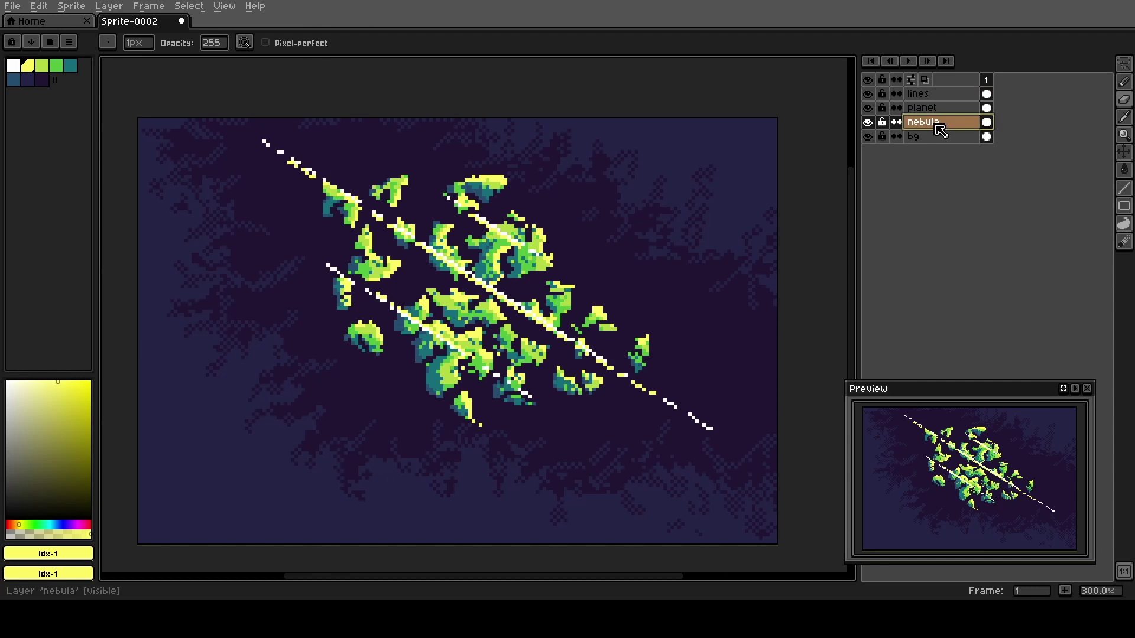
key("shift+n")
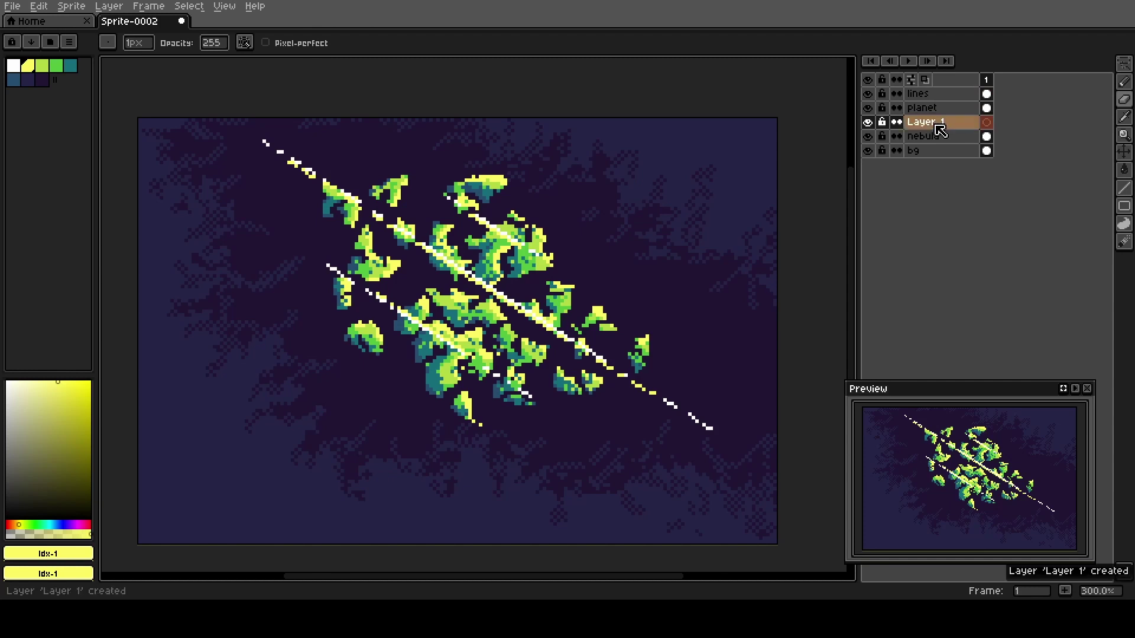
double_click(937, 126)
type("stars")
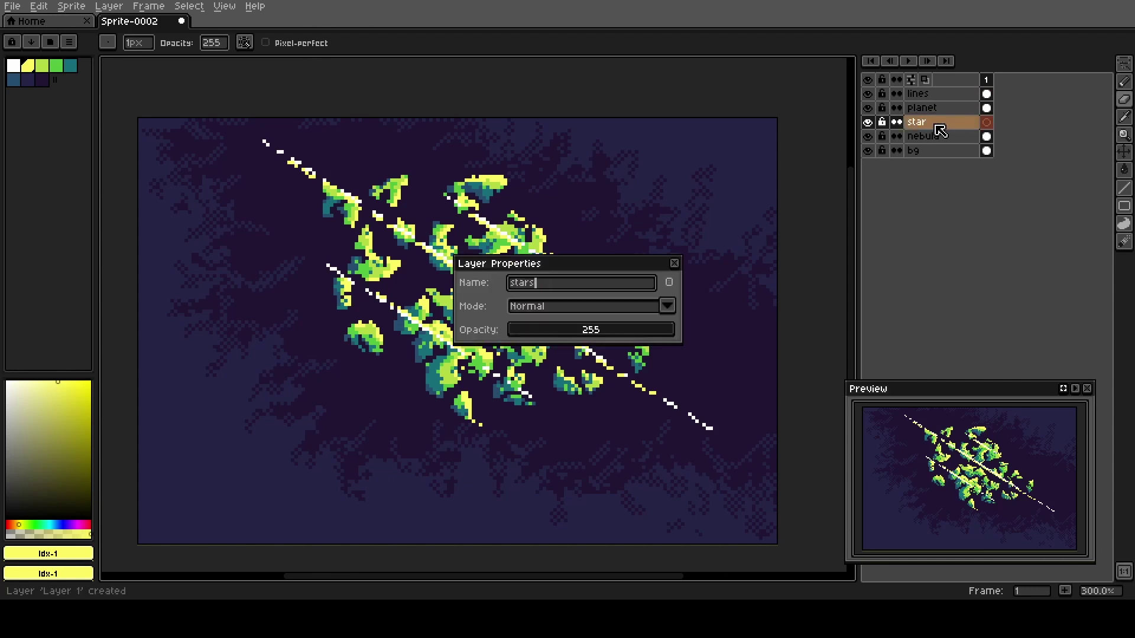
key("Return")
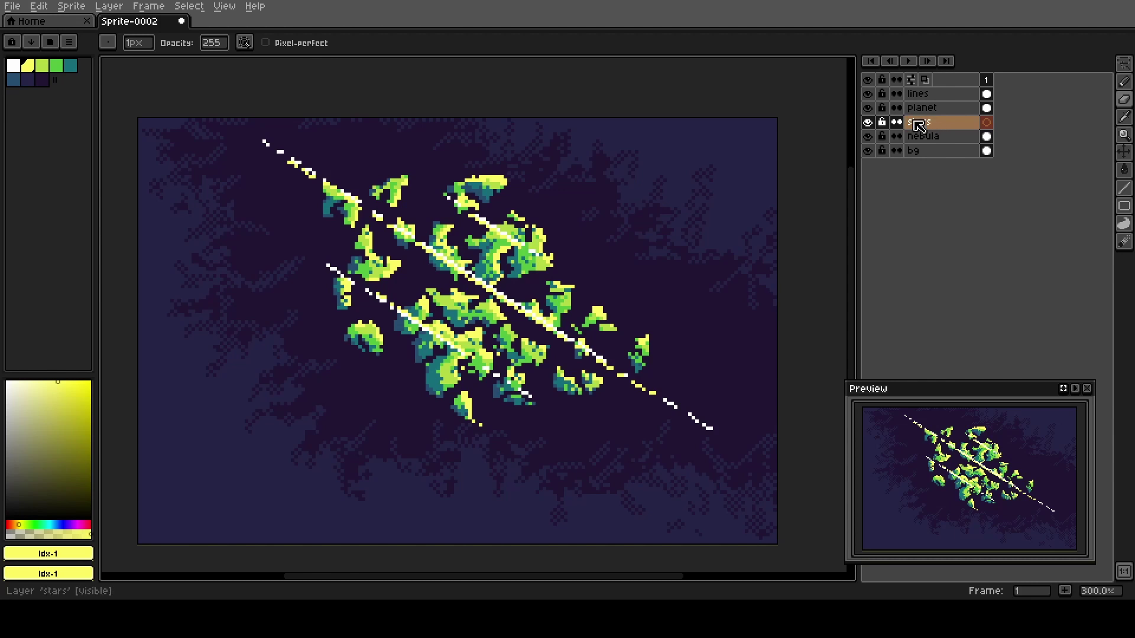
Hide the planet and lines layers and choose blue (Idx-5) as the drawing colour.
left_click(868, 108)
left_click(869, 94)
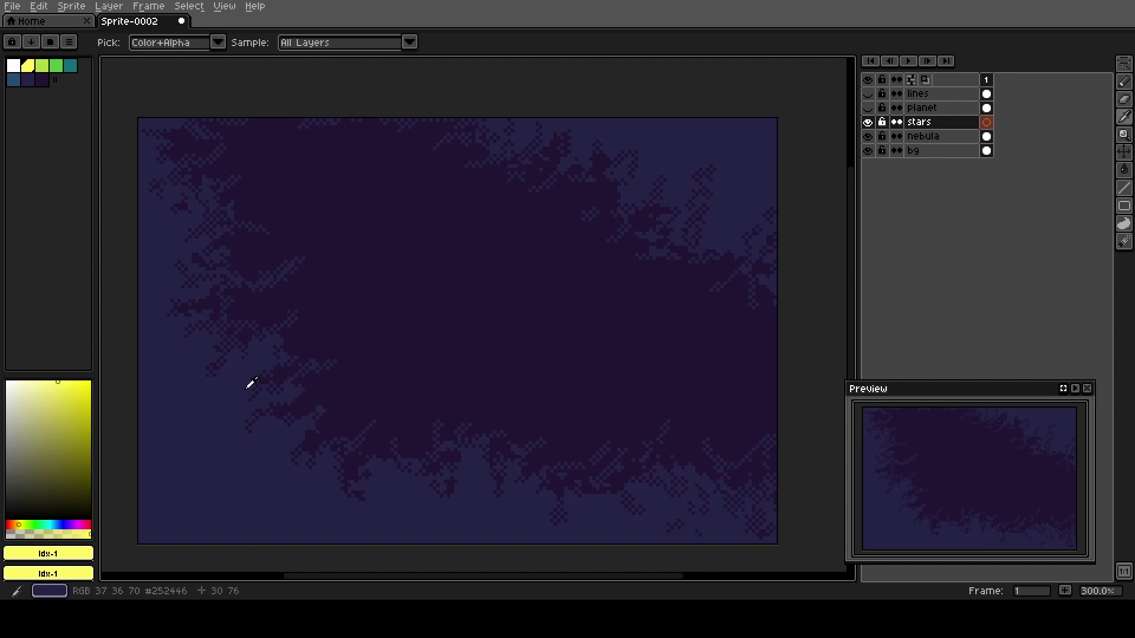
left_click(220, 378, "alt")
left_click(14, 78)
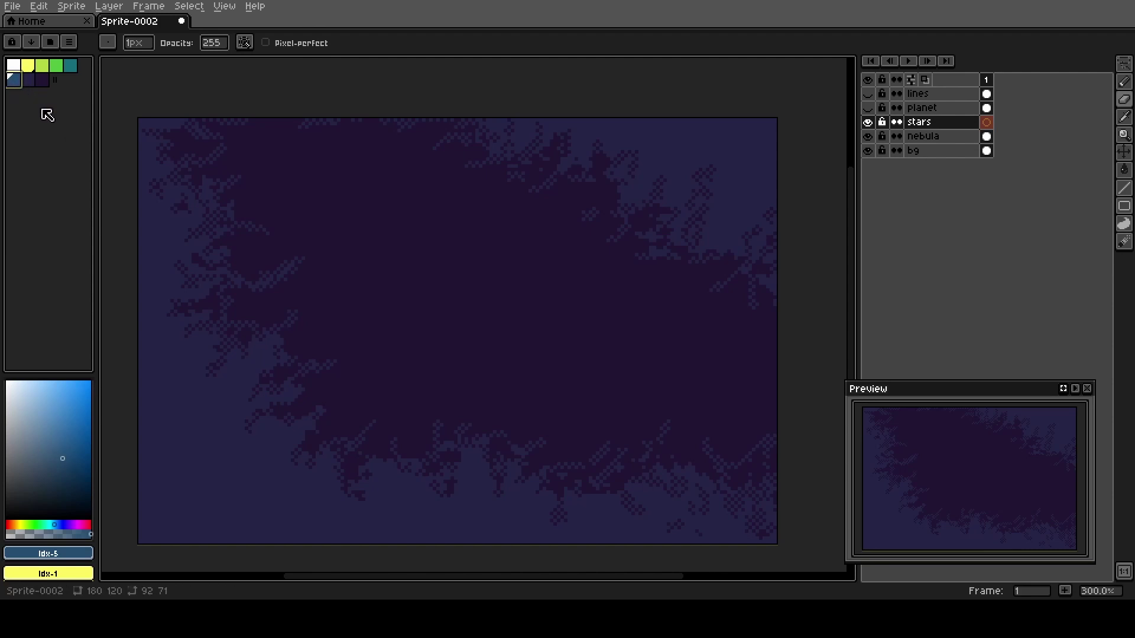
key("shift+n")
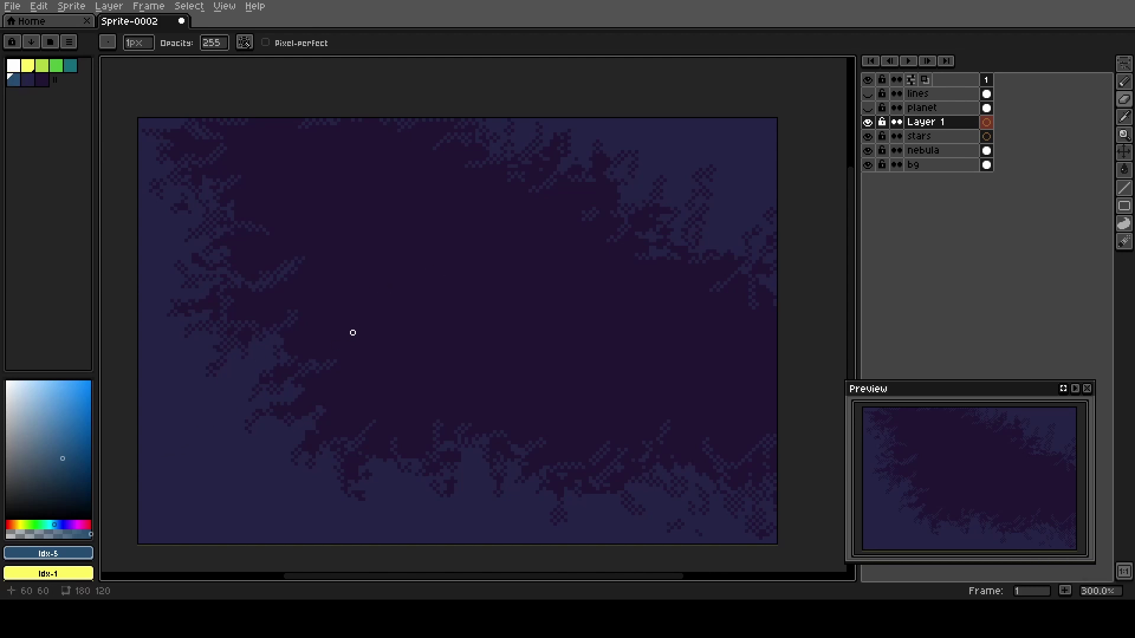
key("ctrl+z")
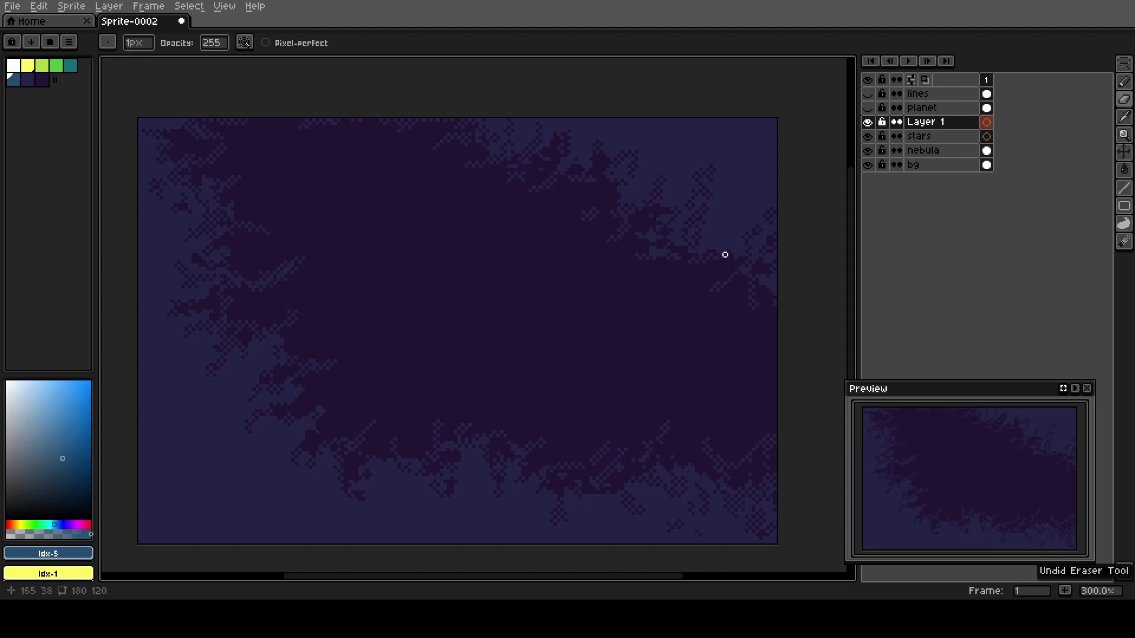
key("ctrl+z")
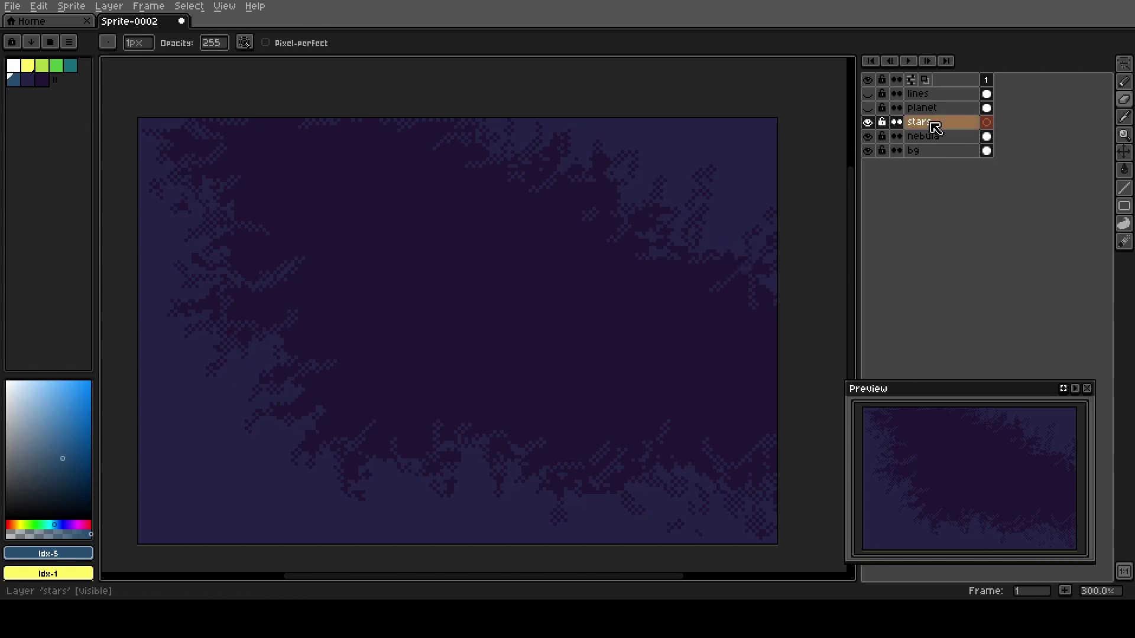
Use the 1px Spray tool on the stars layer to scatter blue (Idx-5) and dark indigo (Idx-6) stars across the canvas.
key("shift+b")
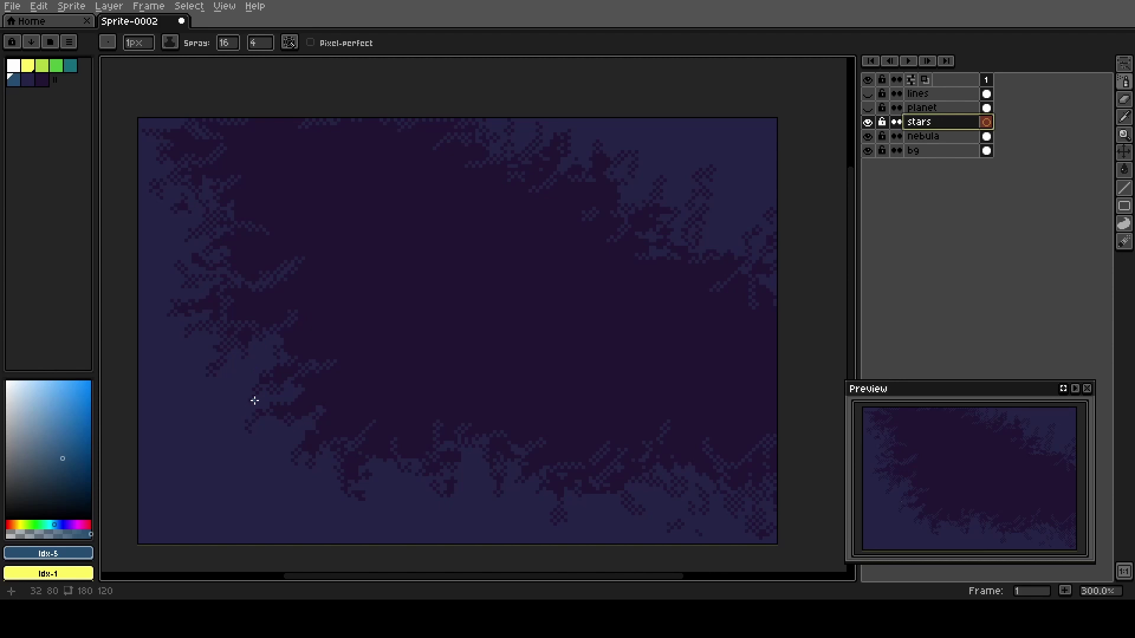
mouse_move(255, 401)
left_mouse_down()
mouse_move(203, 297)
mouse_move(178, 195)
mouse_move(244, 142)
mouse_move(227, 236)
mouse_move(151, 270)
mouse_move(155, 319)
mouse_move(174, 353)
mouse_move(273, 403)
mouse_move(304, 443)
mouse_move(313, 486)
mouse_move(237, 503)
mouse_move(223, 498)
mouse_move(217, 450)
left_mouse_up()
mouse_move(161, 343)
left_mouse_down()
mouse_move(148, 226)
mouse_move(445, 206)
mouse_move(279, 127)
mouse_move(441, 134)
mouse_move(414, 177)
mouse_move(330, 248)
mouse_move(399, 286)
mouse_move(380, 318)
mouse_move(312, 361)
mouse_move(321, 453)
mouse_move(427, 424)
mouse_move(434, 511)
mouse_move(329, 507)
mouse_move(724, 513)
mouse_move(420, 506)
mouse_move(516, 488)
mouse_move(556, 458)
mouse_move(578, 403)
mouse_move(763, 420)
mouse_move(726, 322)
mouse_move(698, 304)
mouse_move(640, 373)
mouse_move(615, 359)
mouse_move(510, 359)
mouse_move(569, 285)
mouse_move(621, 265)
mouse_move(659, 269)
mouse_move(742, 142)
mouse_move(555, 137)
left_mouse_up()
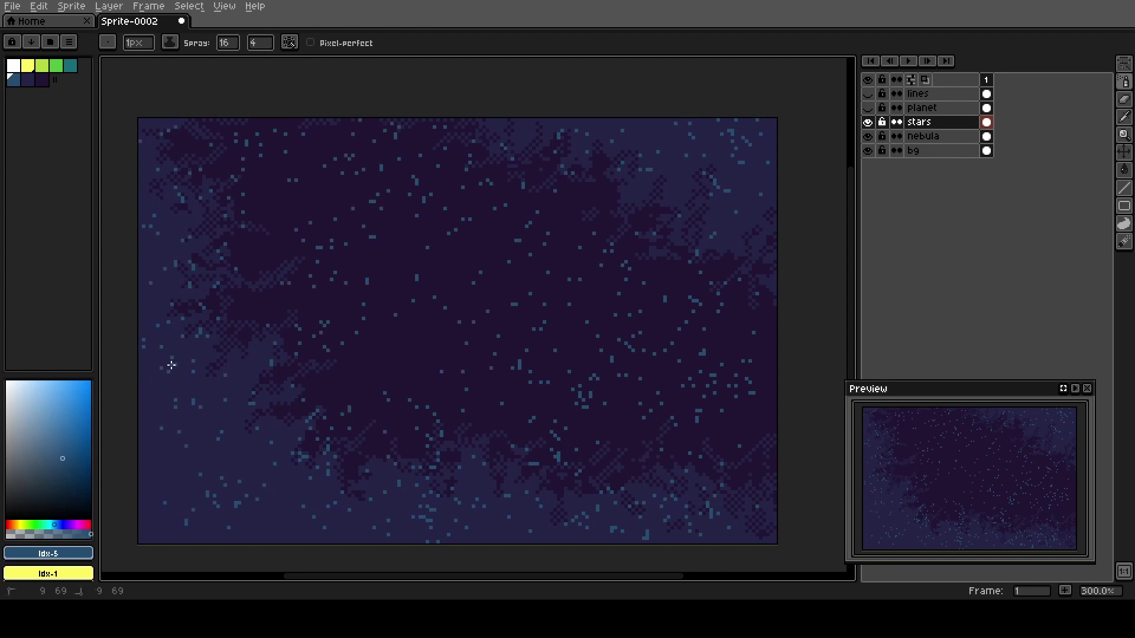
left_click(24, 84)
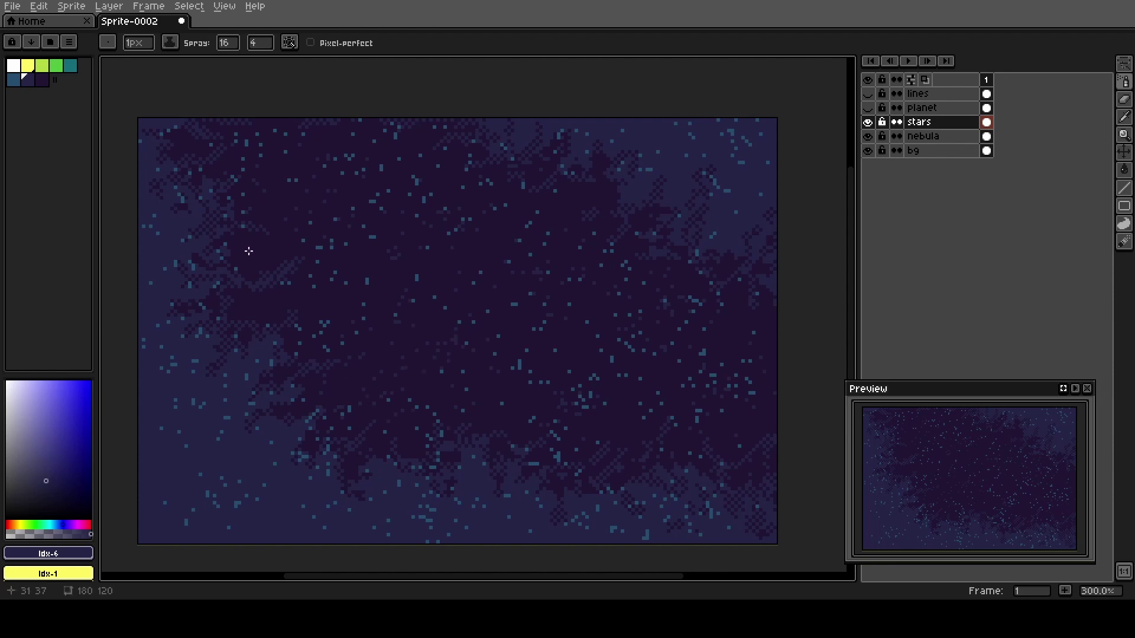
Spray scattered teal (Idx-4) stars over the whole sky, with denser clusters in the upper-right part of the canvas.
left_click(69, 66)
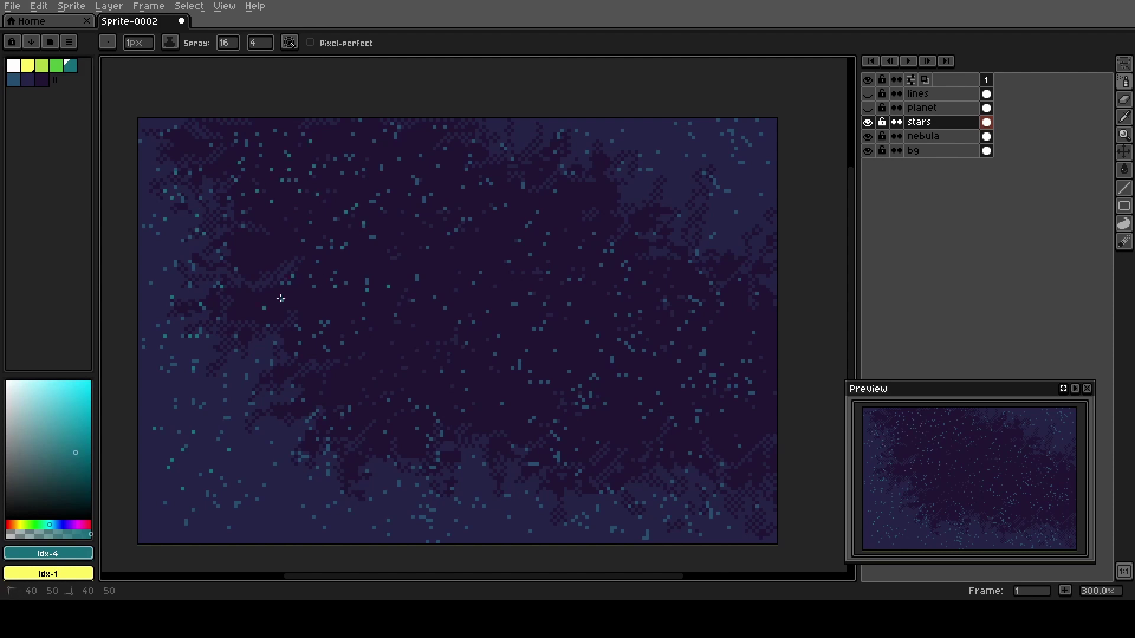
left_click(376, 483)
left_click(580, 481)
left_click(706, 456)
left_click(690, 348)
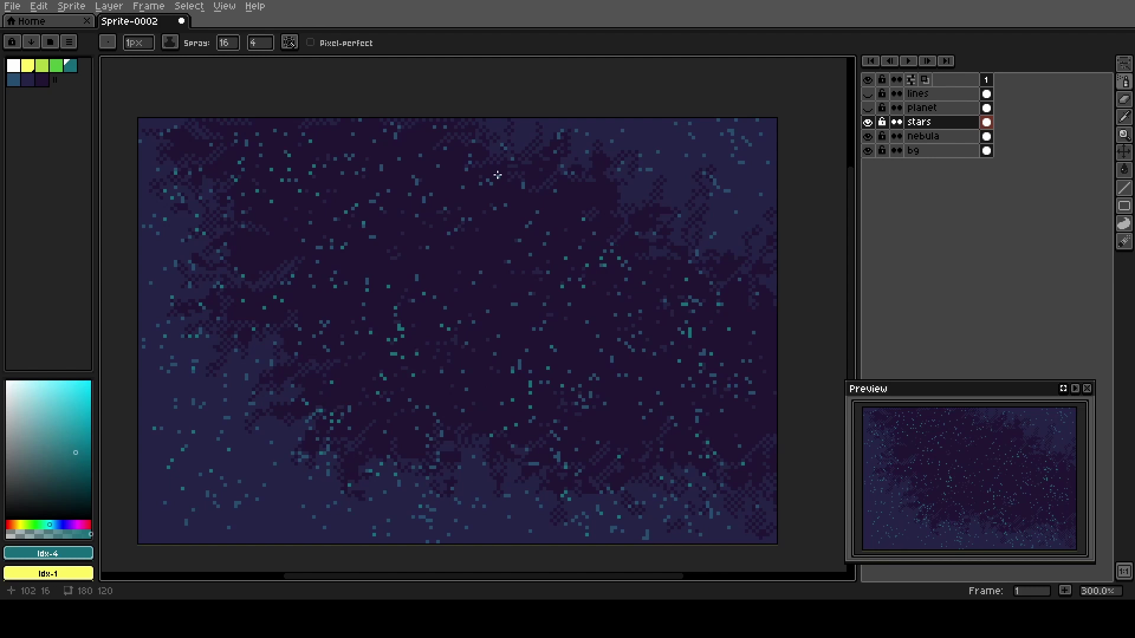
left_click(634, 146)
left_click(544, 139)
Spray green (Idx-3) stars over the canvas's upper-right corner and down along its right side.
left_click(57, 65)
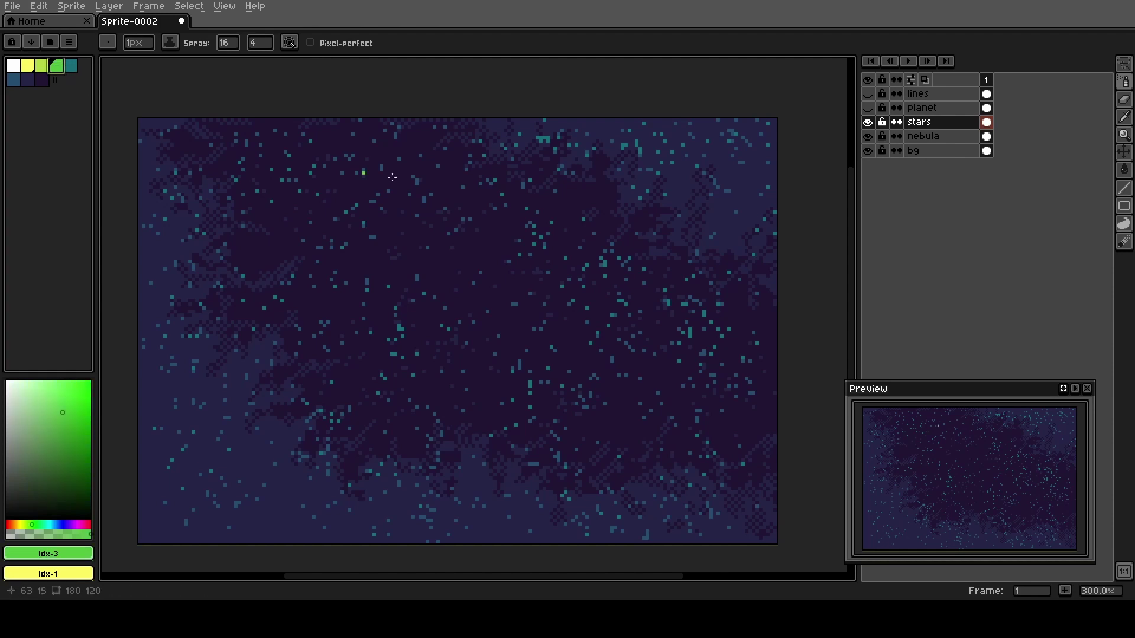
left_click(701, 198)
mouse_move(611, 147)
left_mouse_down()
mouse_move(552, 116)
mouse_move(676, 122)
left_mouse_up()
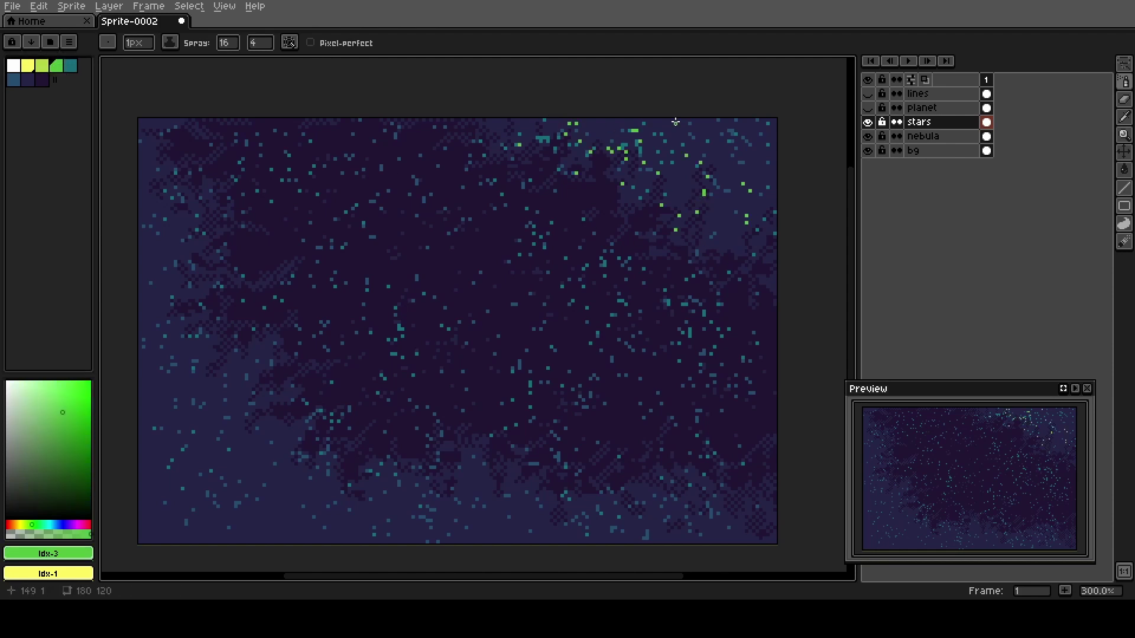
left_click_drag(757, 146, 763, 136)
mouse_move(678, 121)
left_mouse_down()
mouse_move(779, 144)
mouse_move(769, 258)
mouse_move(736, 304)
mouse_move(761, 330)
mouse_move(678, 363)
mouse_move(676, 395)
mouse_move(704, 407)
left_mouse_up()
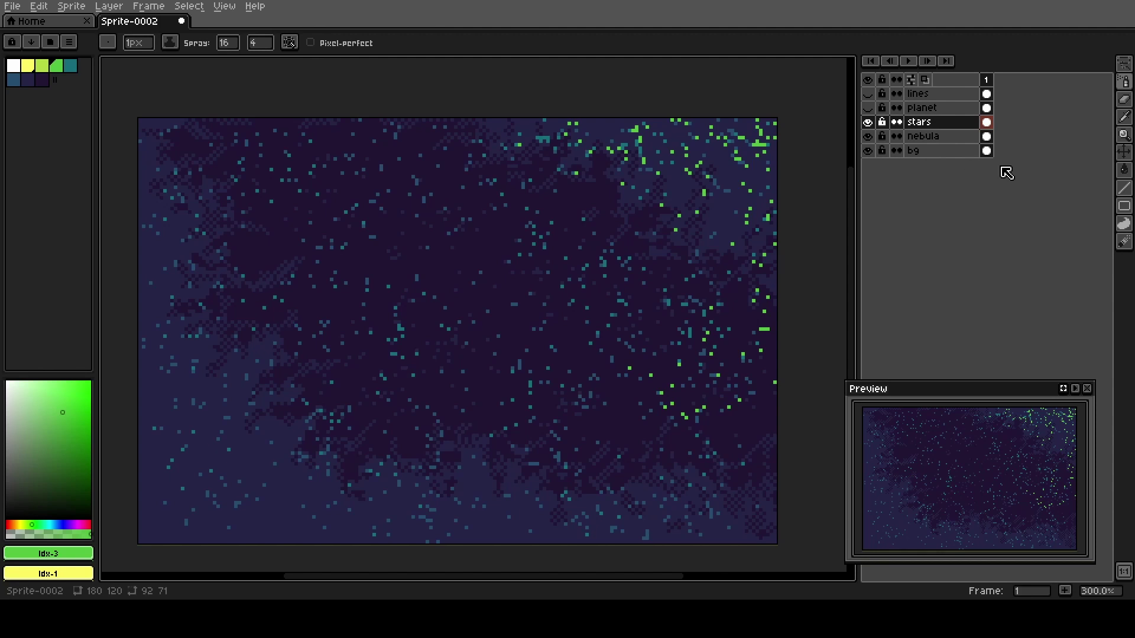
Make the lines and planet layers visible again.
left_click(867, 93)
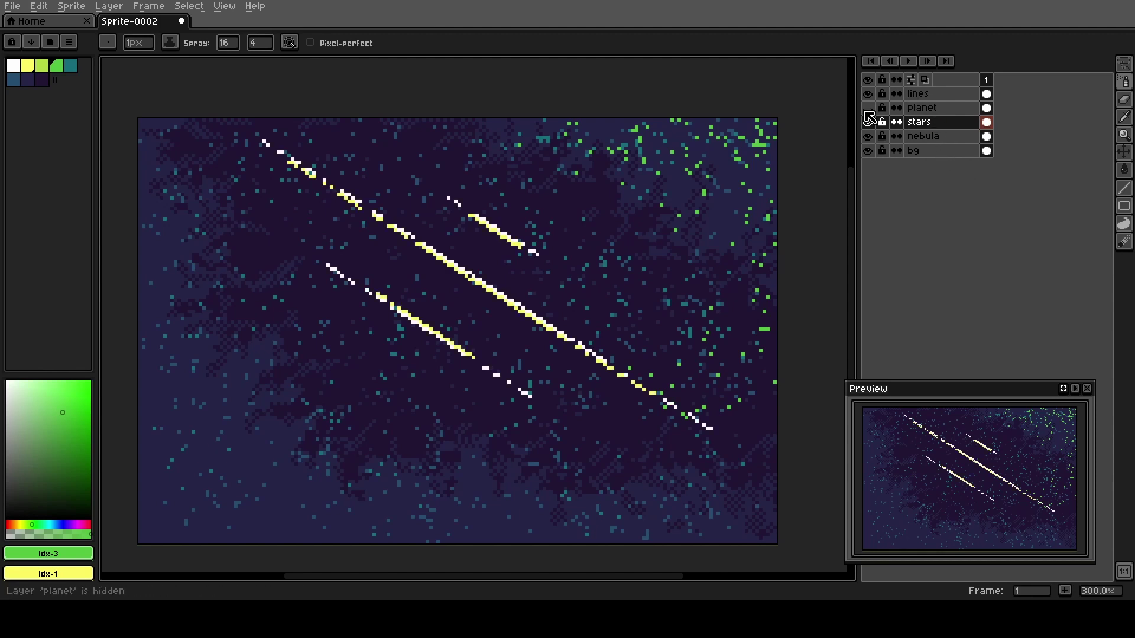
left_click(867, 109)
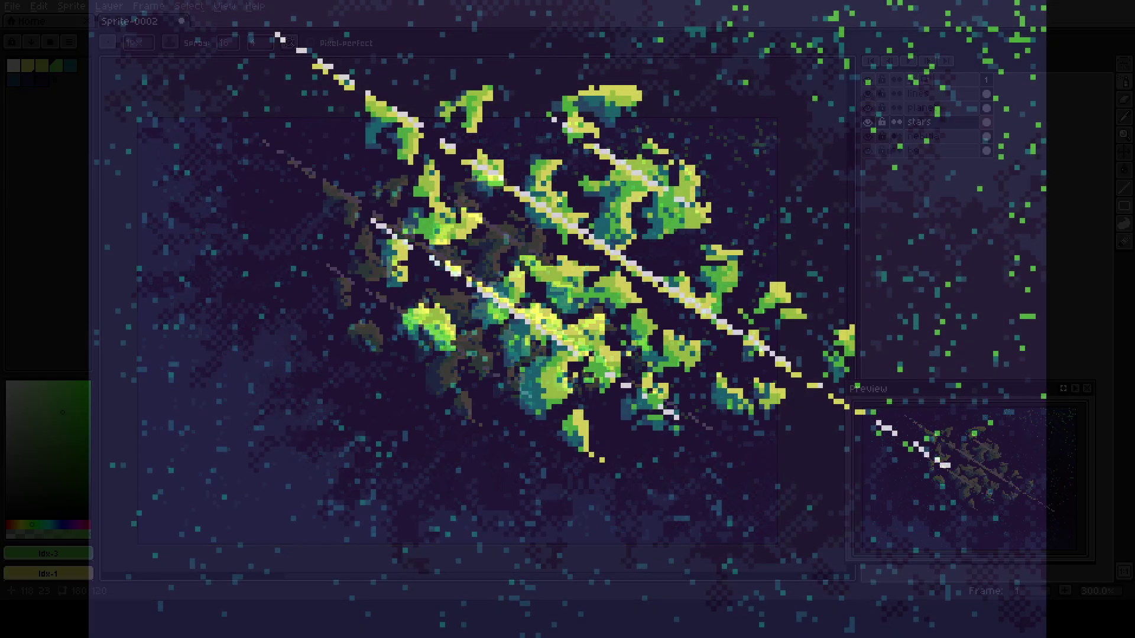